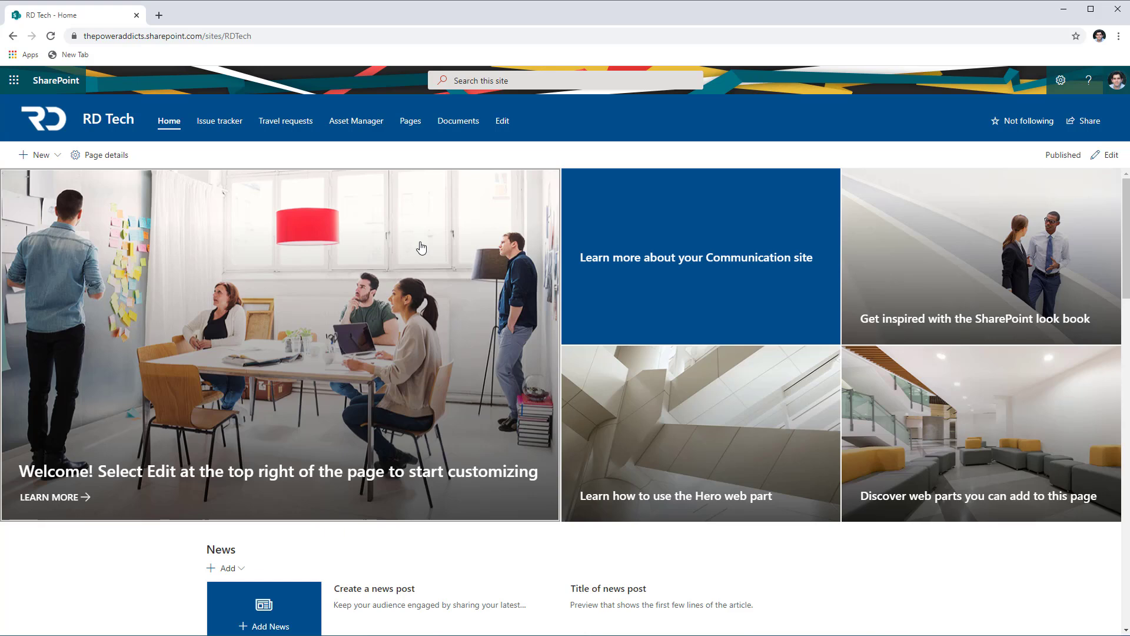
# Step: Review the two events on the RD Tech home page, then open the site settings panel
pyautogui.scroll(-8, 420, 247)
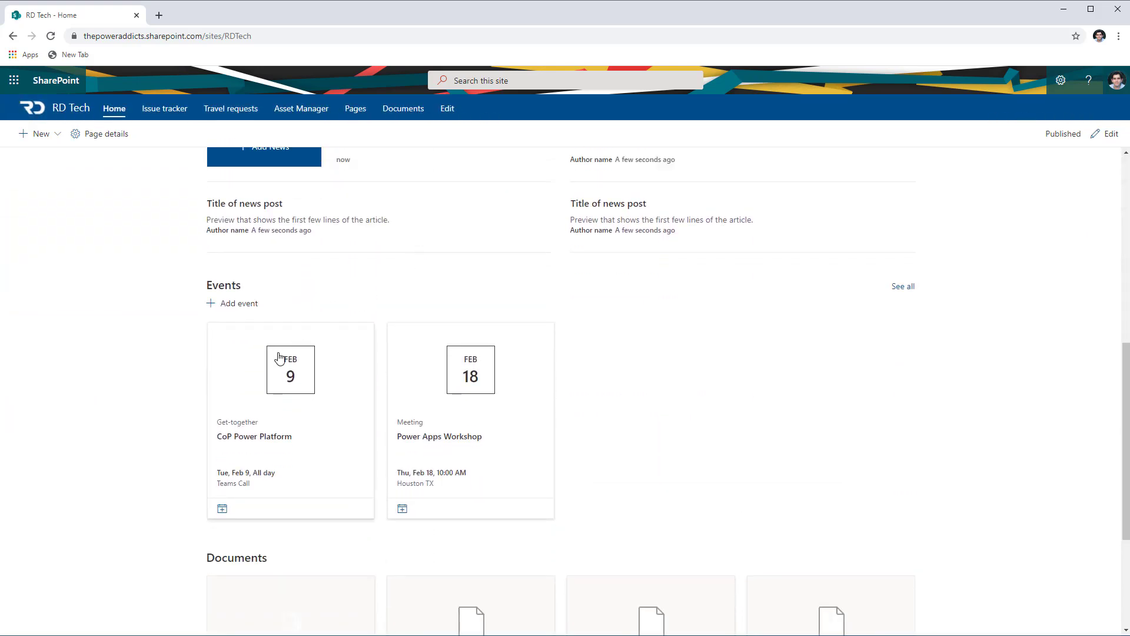
pyautogui.hotkey('alt', 'Left')
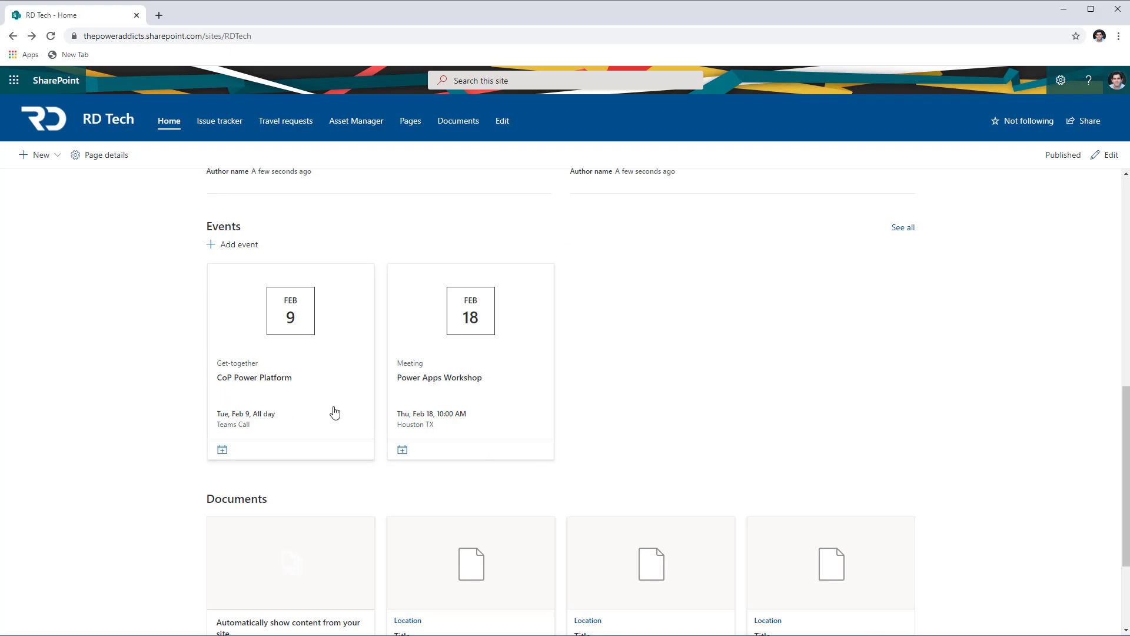
pyautogui.scroll(12, 1023, 222)
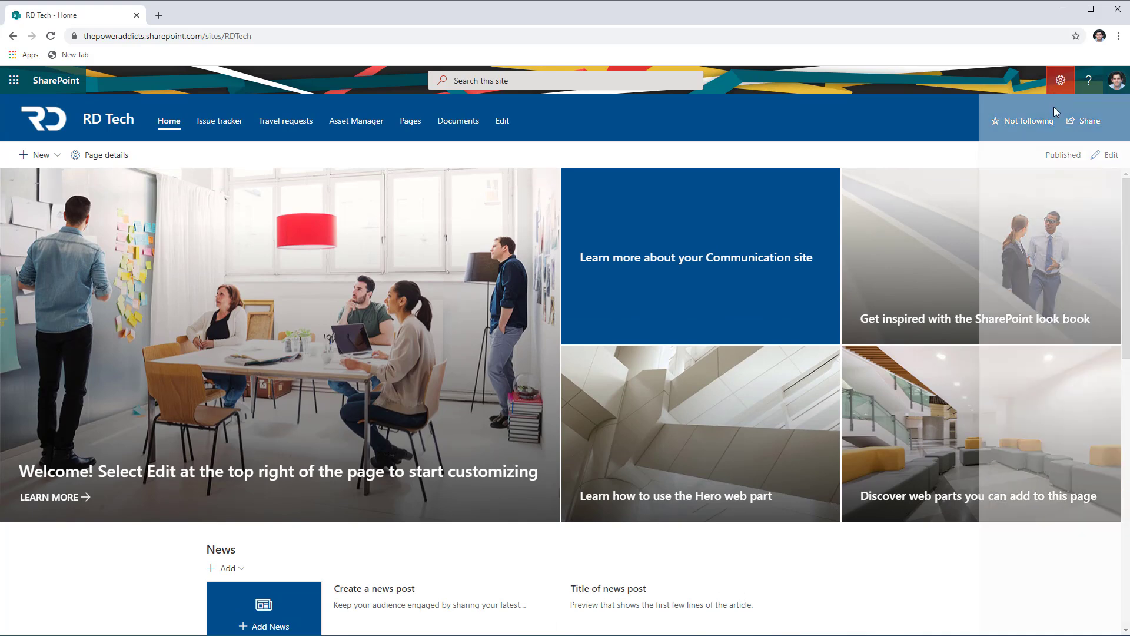
pyautogui.click(1060, 80)
# Step: Open the Events list from Site contents and switch it to the All Events view
pyautogui.click(983, 190)
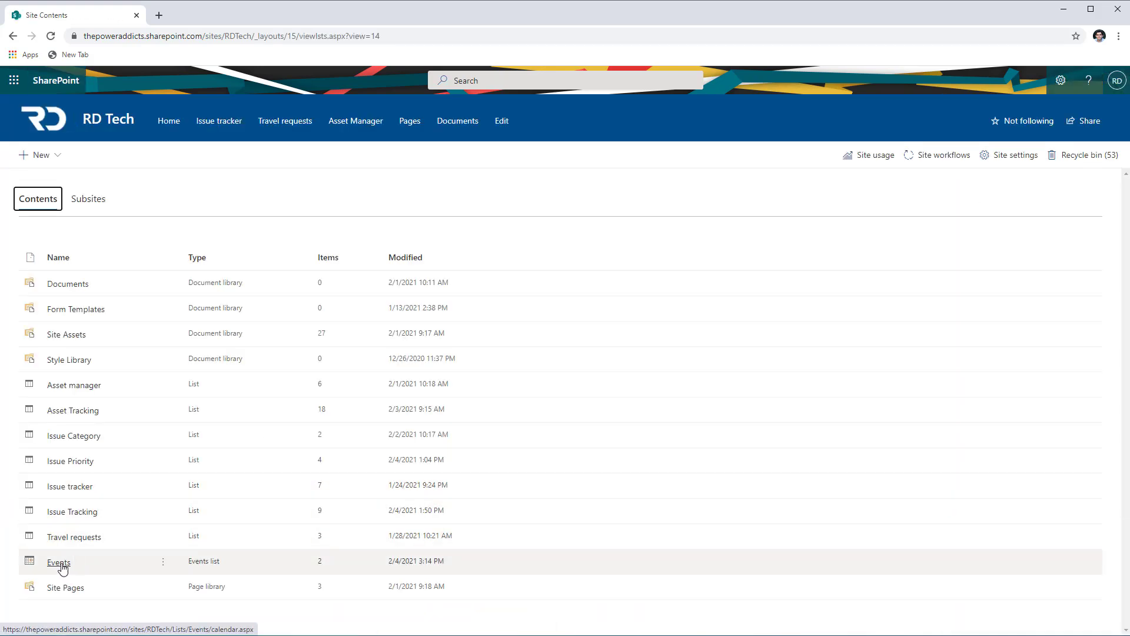
pyautogui.click(55, 565)
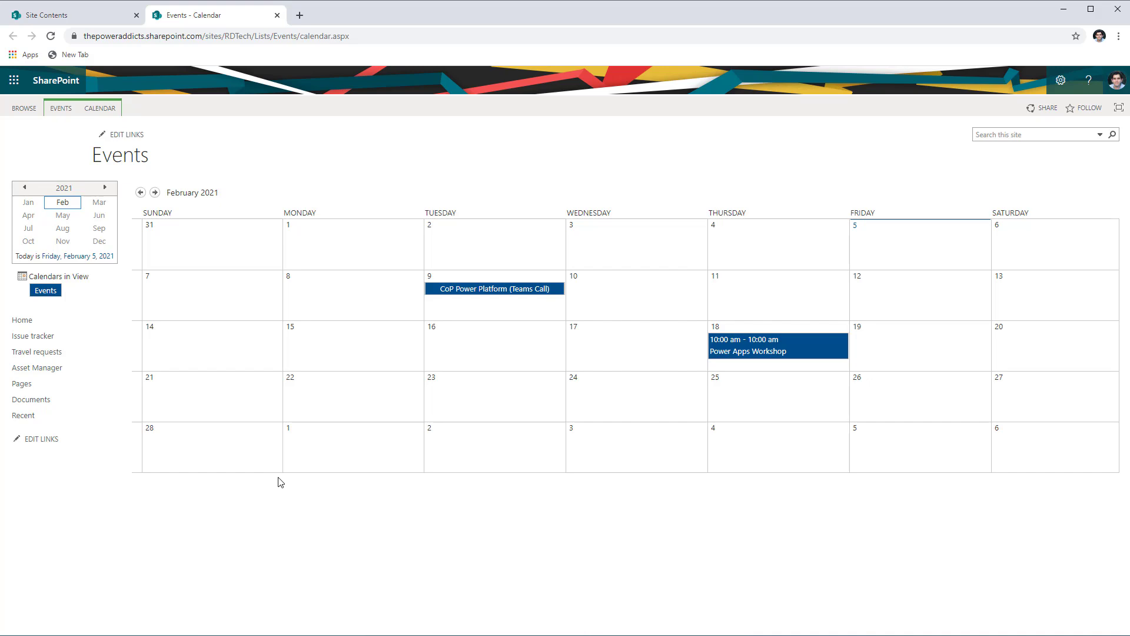
pyautogui.click(99, 110)
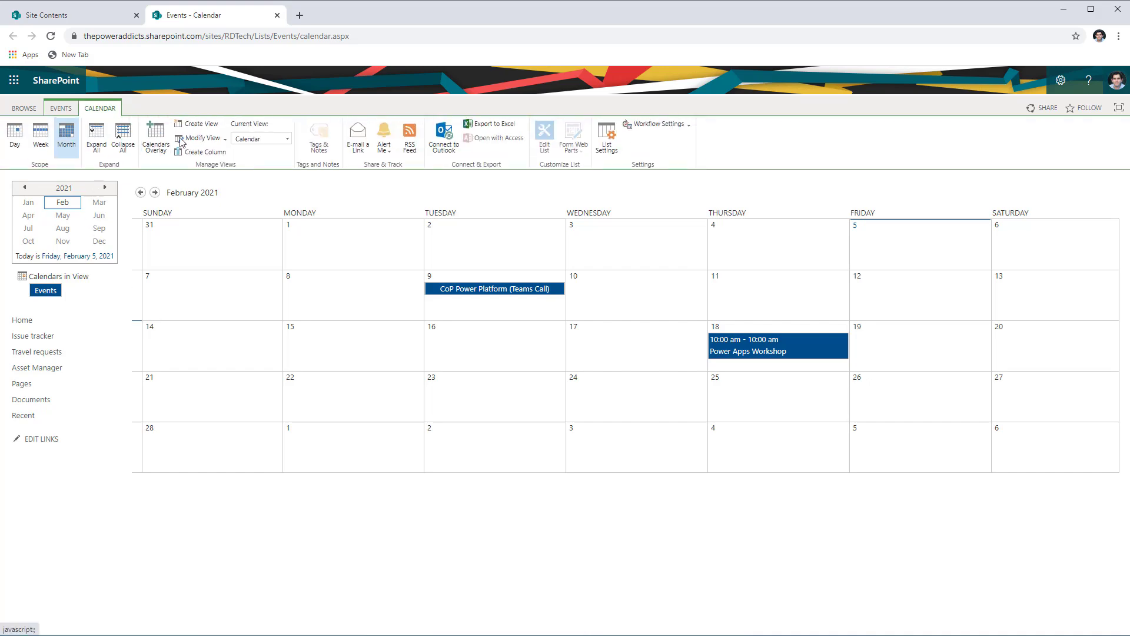
pyautogui.click(274, 140)
pyautogui.click(265, 197)
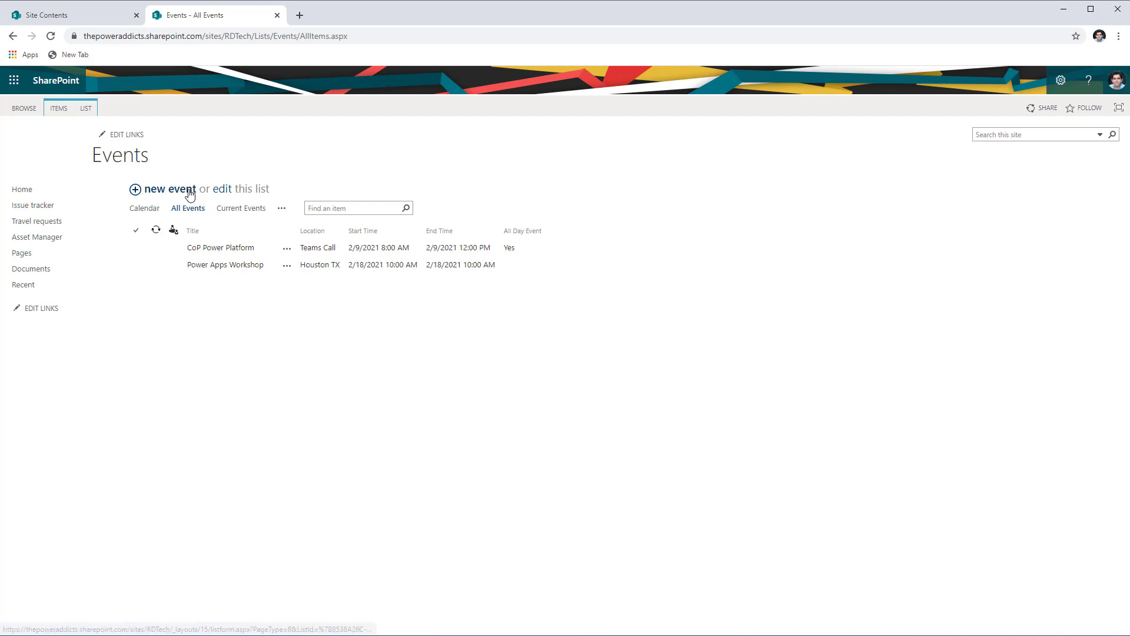
# Step: Set the Events list's advanced settings to New experience, then return to its calendar
pyautogui.click(88, 109)
pyautogui.click(561, 144)
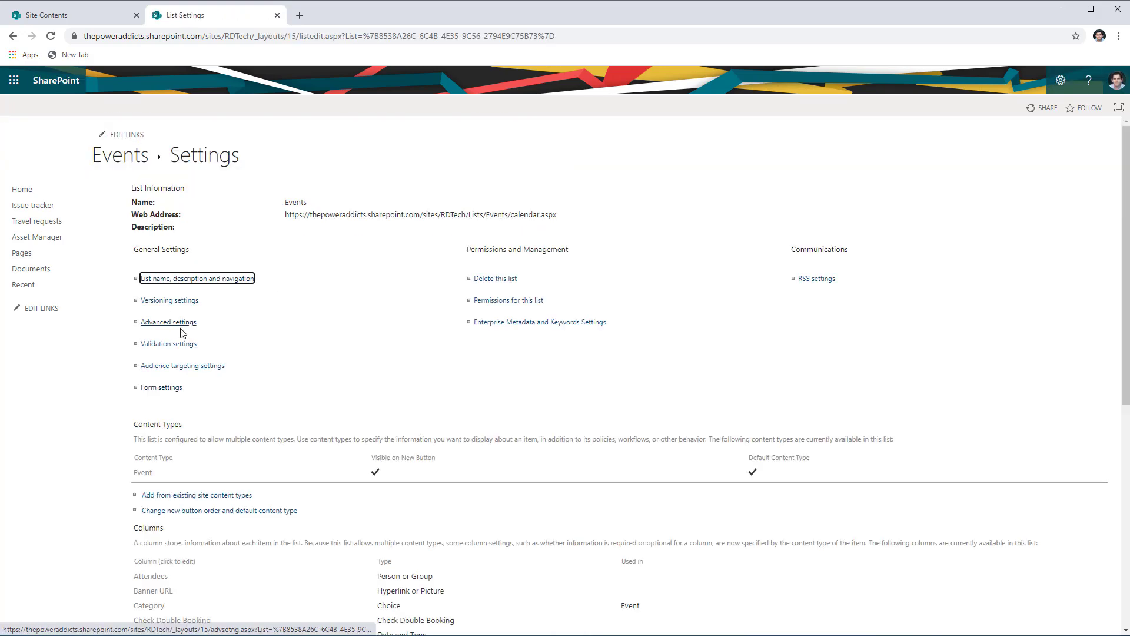
pyautogui.click(179, 328)
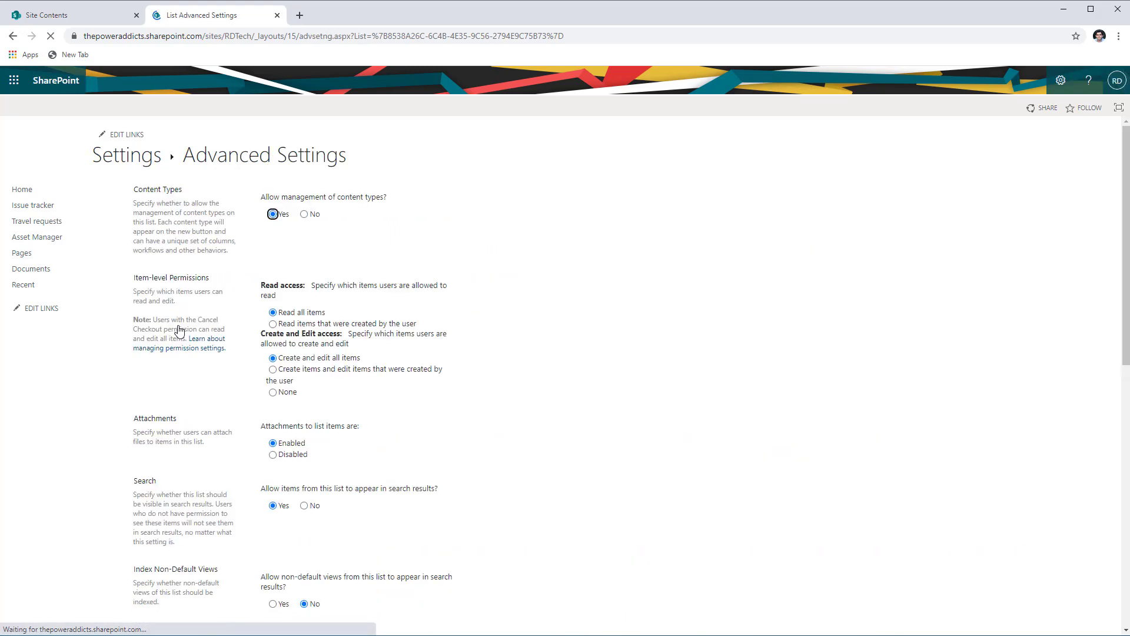
pyautogui.scroll(-10, 206, 479)
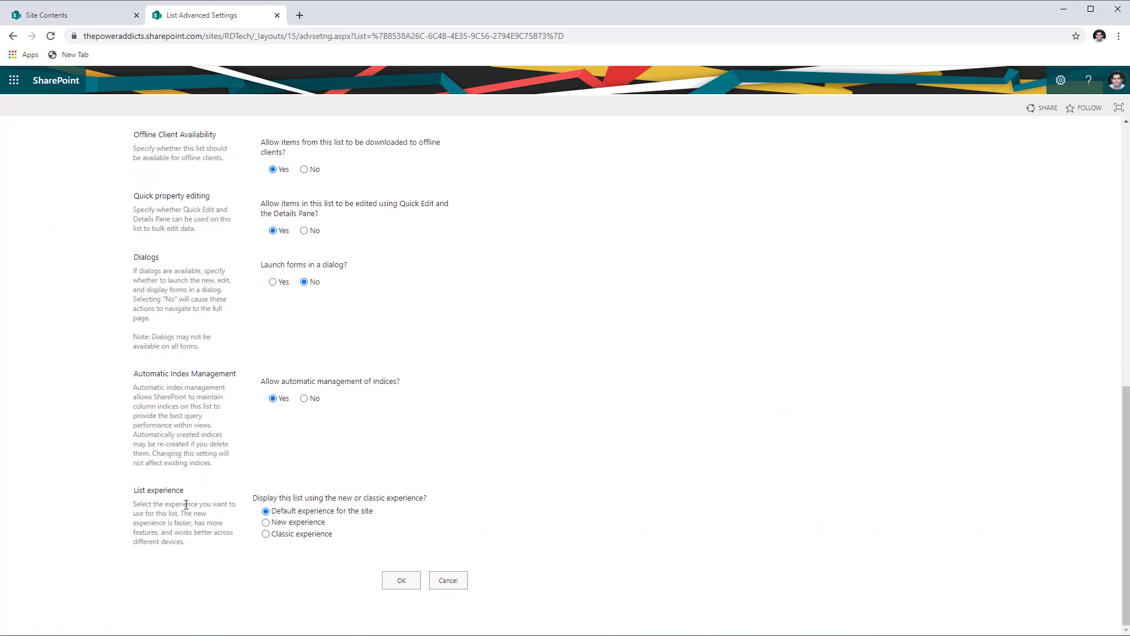
pyautogui.click(266, 523)
pyautogui.click(411, 585)
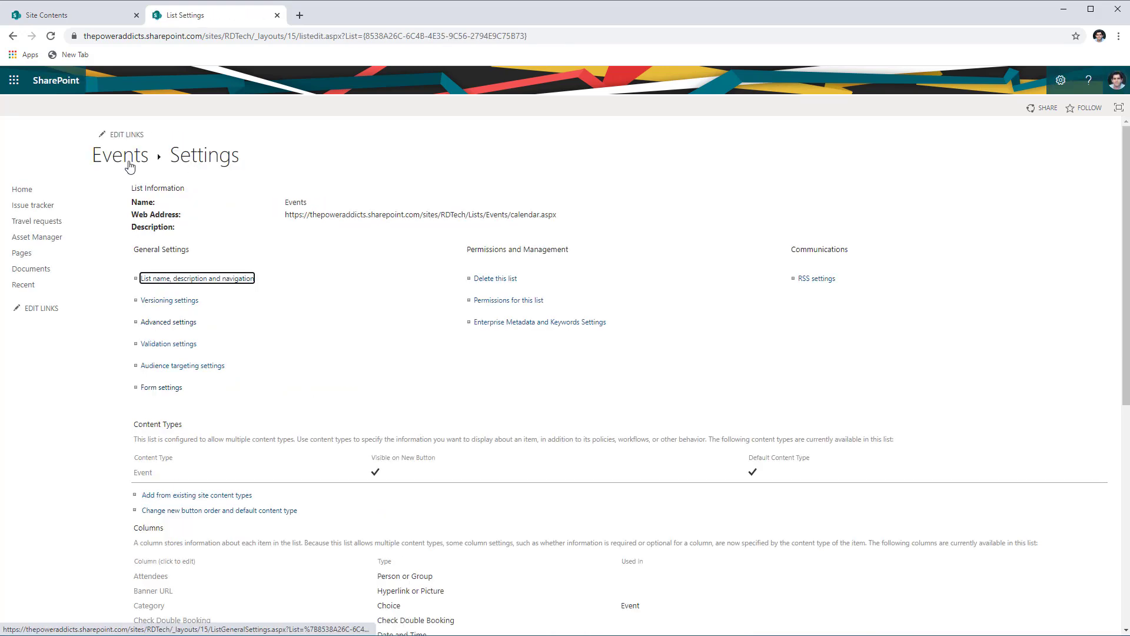
pyautogui.click(130, 168)
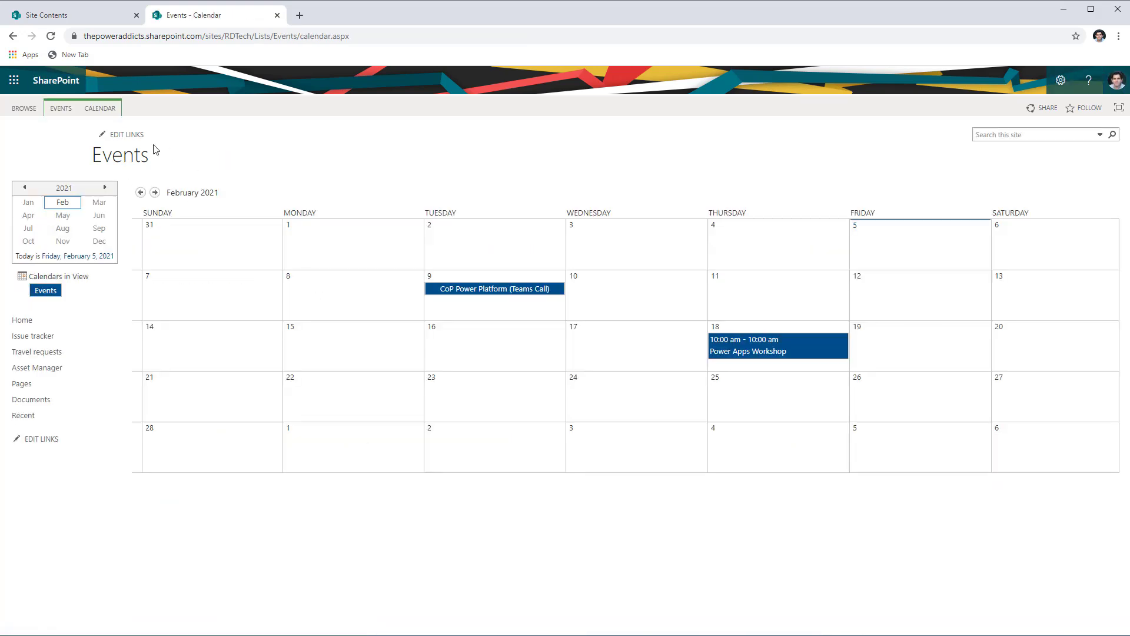
# Step: Switch to the All Events view and start a new event item
pyautogui.click(99, 108)
pyautogui.click(259, 144)
pyautogui.click(264, 197)
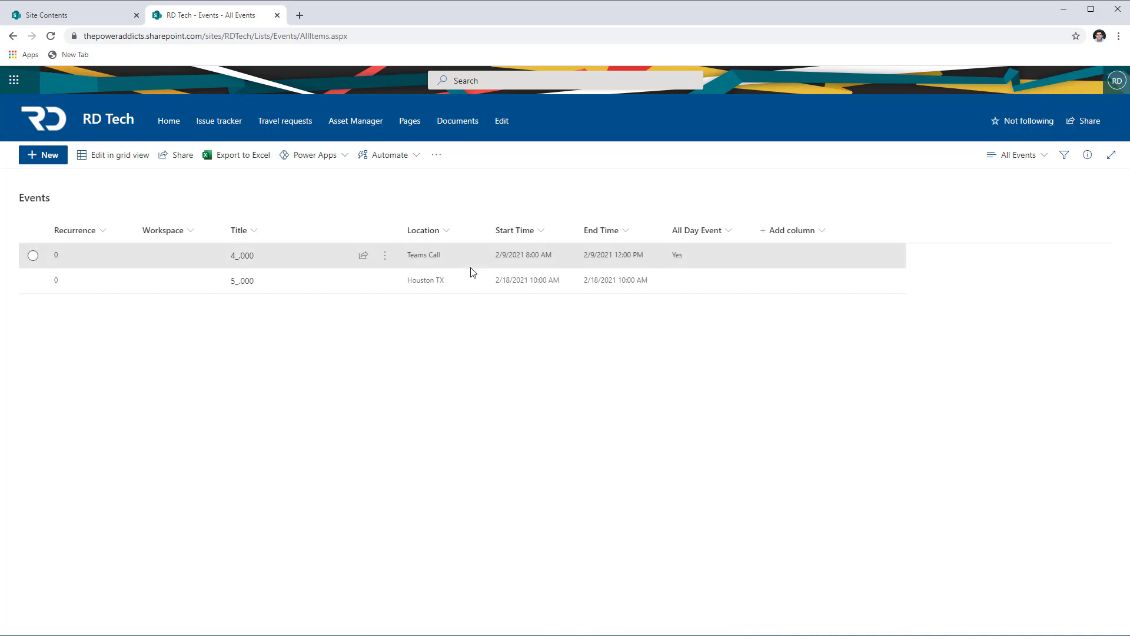
pyautogui.click(50, 156)
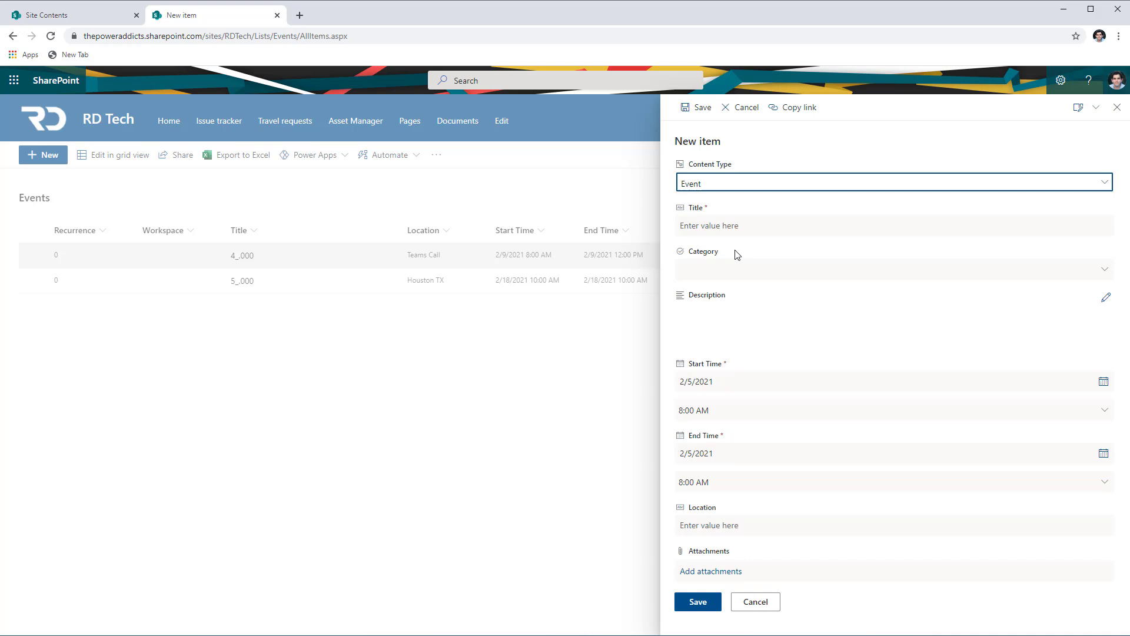
# Step: Open Configure layout in the New item form and set Apply formatting to Body
pyautogui.click(1084, 108)
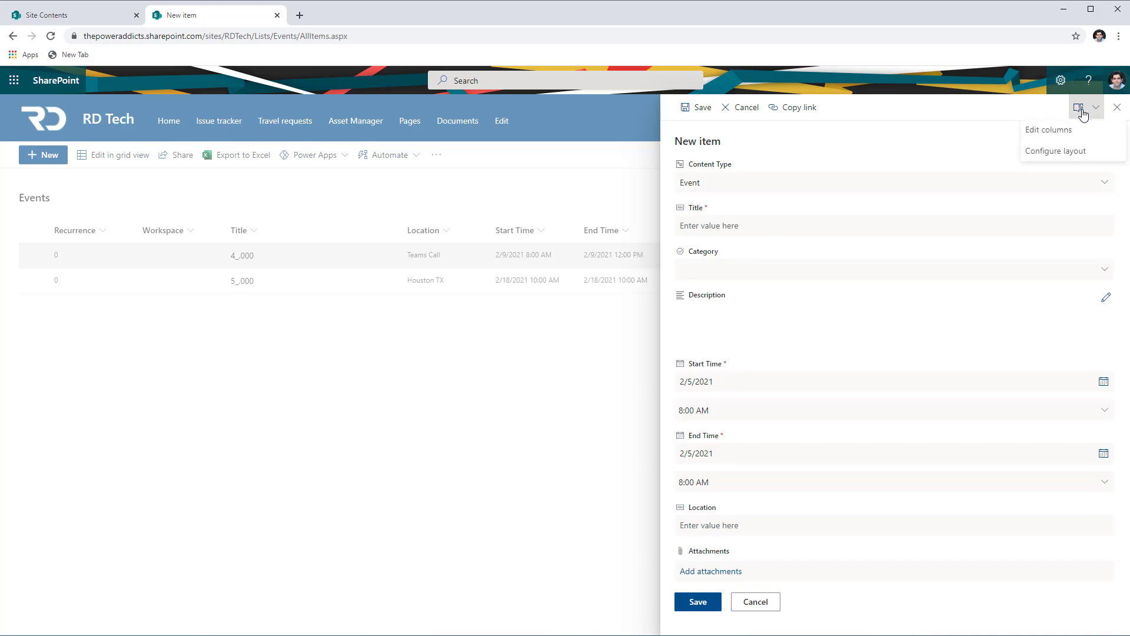
pyautogui.click(1057, 154)
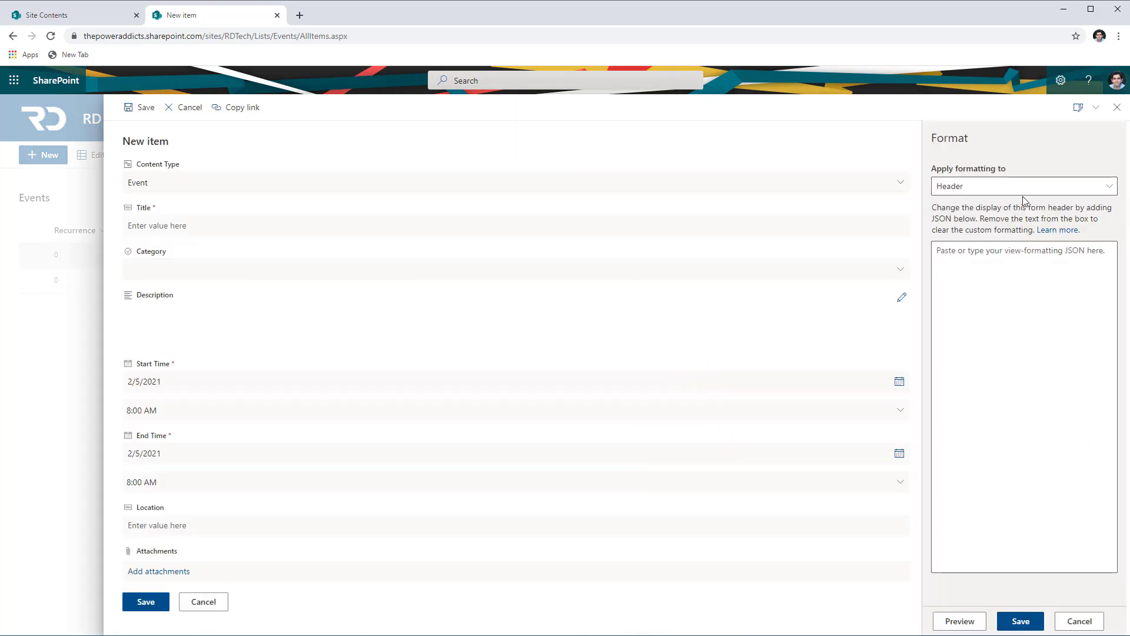
pyautogui.click(986, 193)
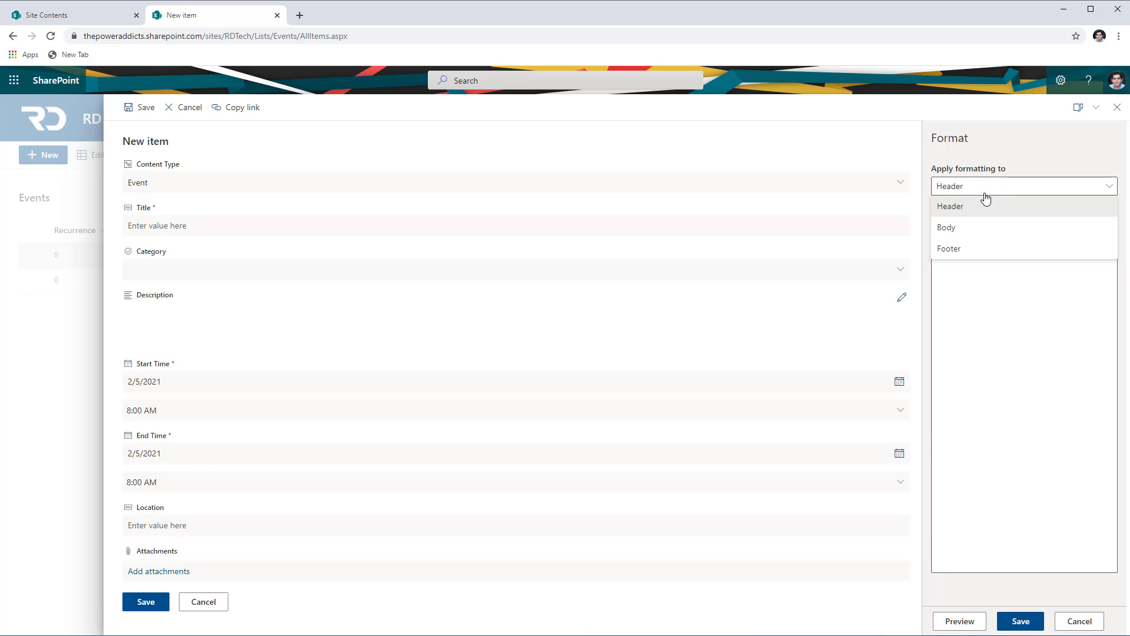
pyautogui.click(973, 226)
pyautogui.click(976, 262)
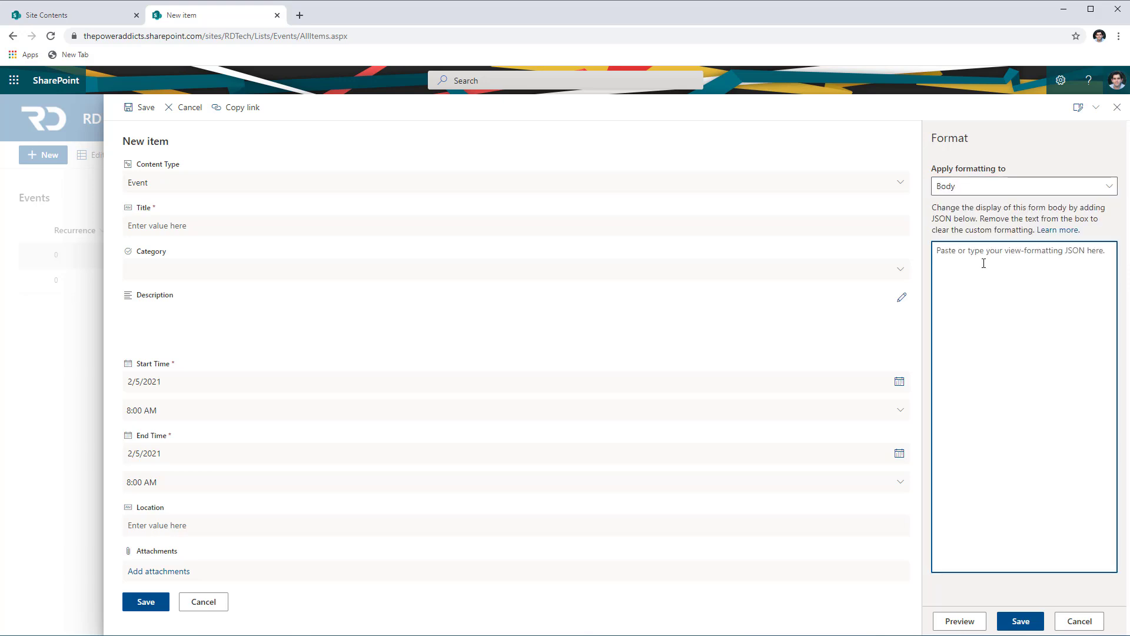
# Step: Paste the sections JSON into the Body box, check its Event Info and Event Details fields, and save
pyautogui.write('{     "sections": [         {             "displayname": "Event Info",             "fields": [                 "Title",                 "Category",                 "Description",                 "Content type"             ]         },         {             "displayname": "Event Details",             "fields": [                 "Start Time",                 "End Time"             ]         },         {             "displayname": "Attachments",             "fields": [                 "Location",                 "All Day Event",                 "Recurrence"             ]         }     ] }')
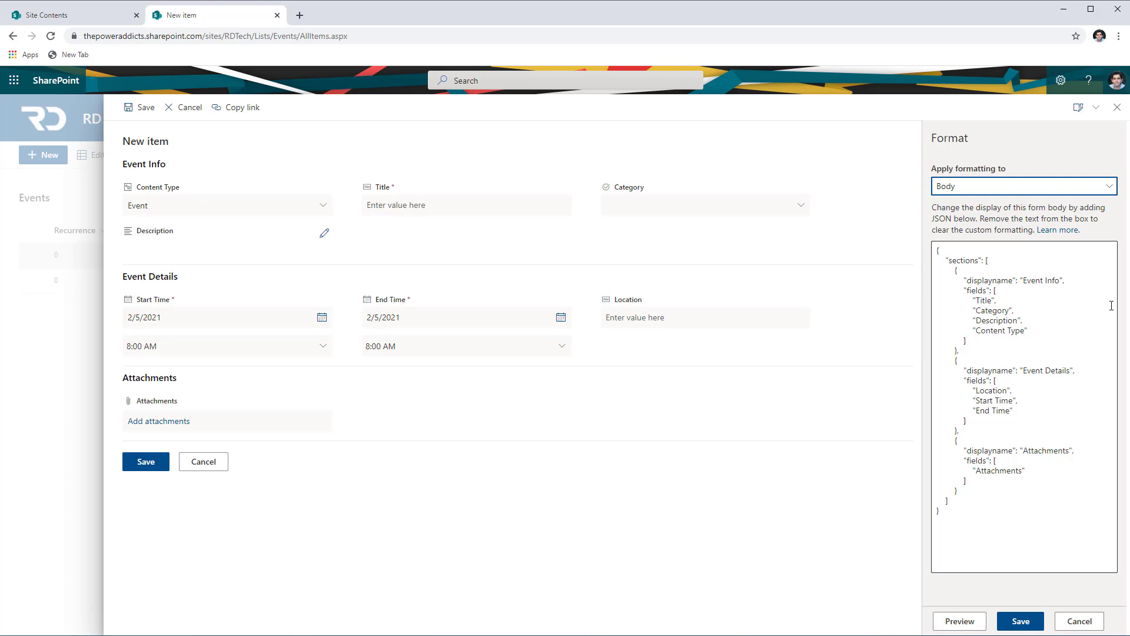
pyautogui.doubleClick(963, 260)
pyautogui.doubleClick(989, 281)
pyautogui.click(1031, 286)
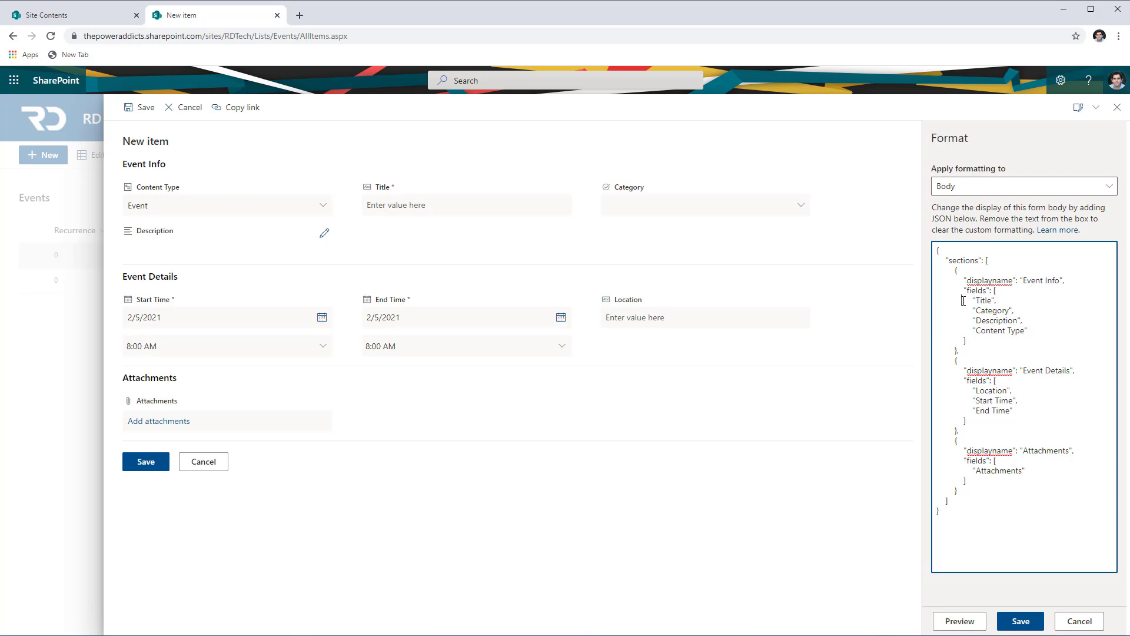
pyautogui.moveTo(963, 300); pyautogui.dragTo(1064, 330)
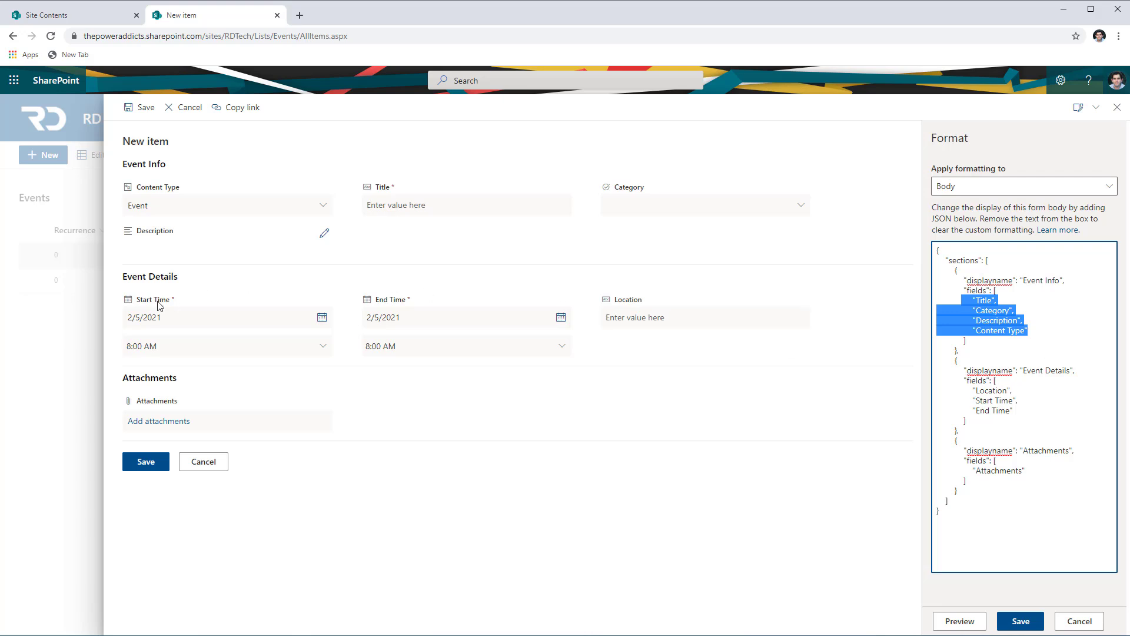
pyautogui.moveTo(950, 390); pyautogui.dragTo(1014, 411)
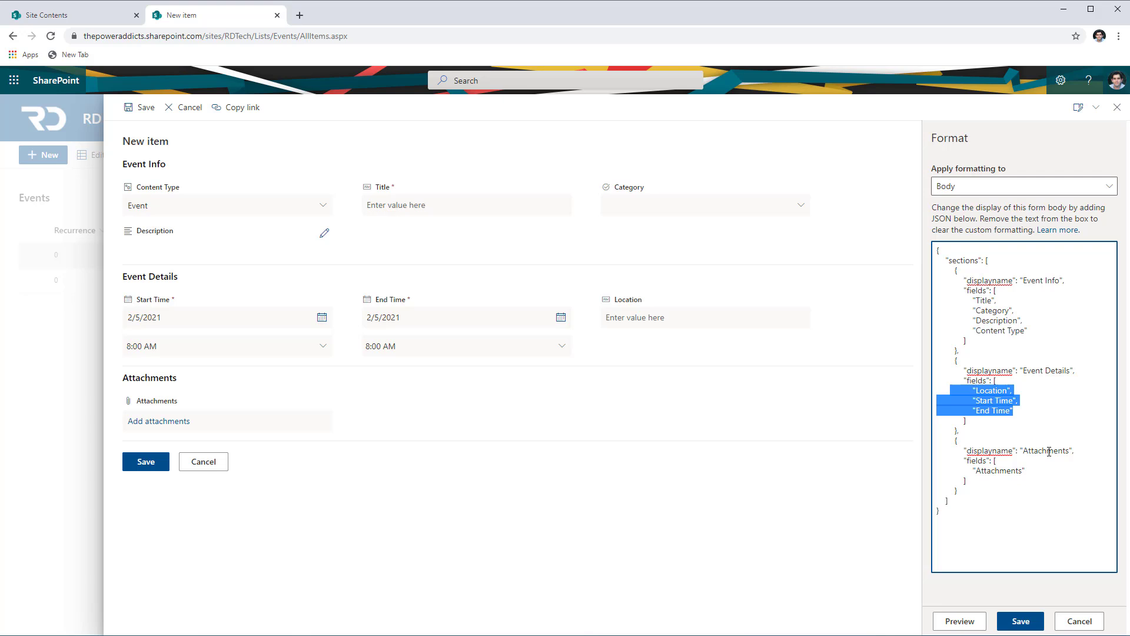
pyautogui.click(1021, 622)
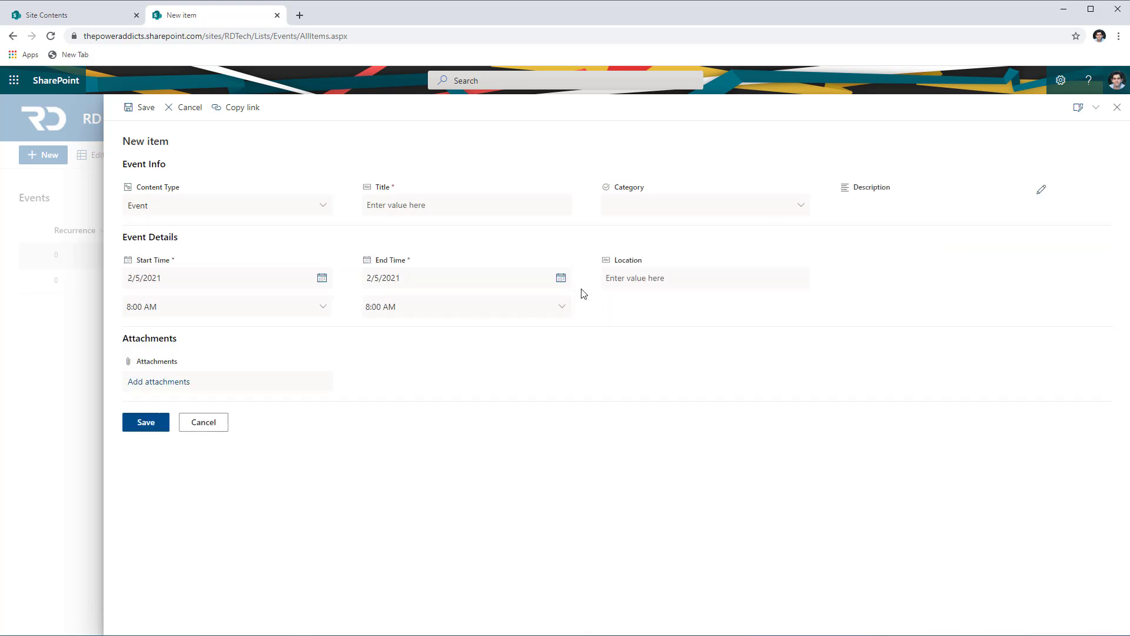
# Step: Move Location above Start Time in Event Details, save, then paste the header JSON
pyautogui.click(1078, 107)
pyautogui.click(1062, 131)
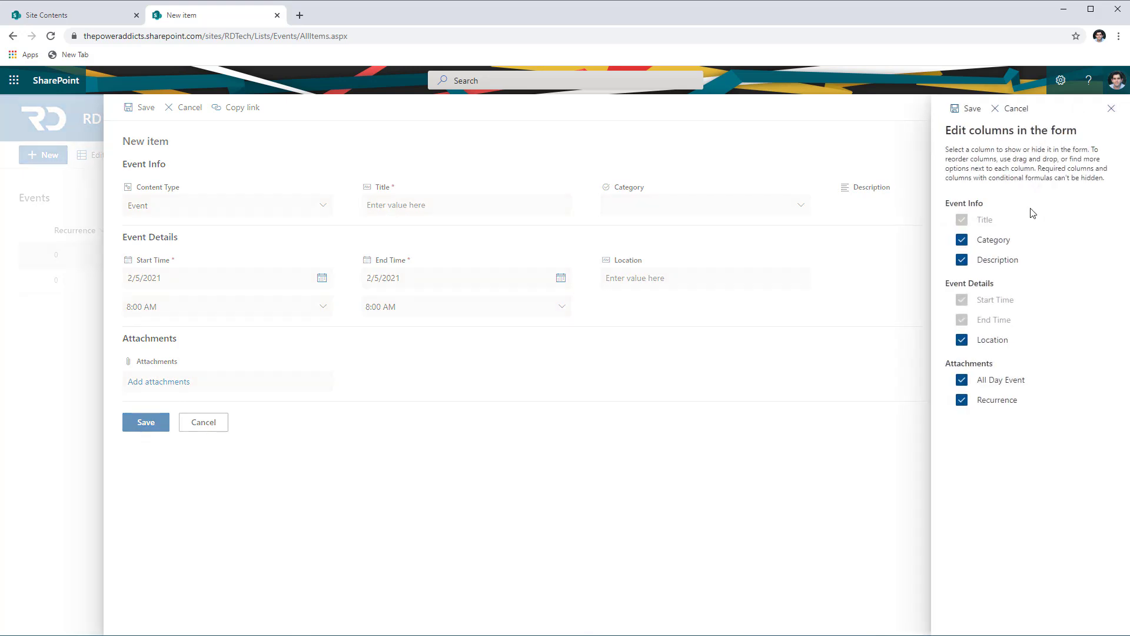
pyautogui.moveTo(1030, 216)
pyautogui.moveTo(988, 375)
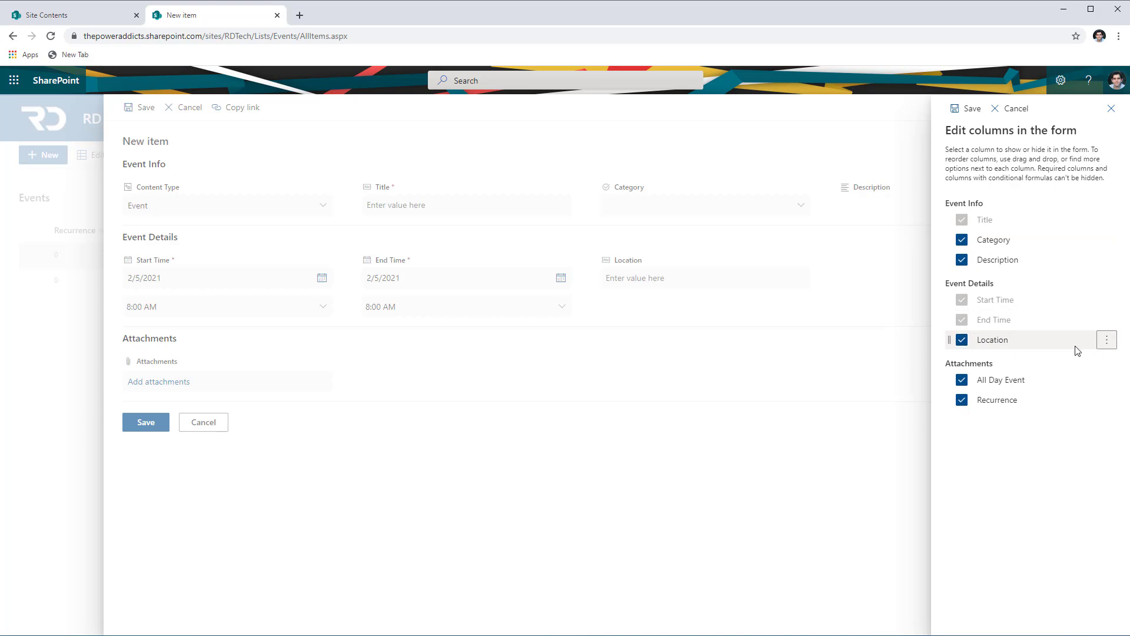
pyautogui.moveTo(1076, 351); pyautogui.dragTo(1043, 297)
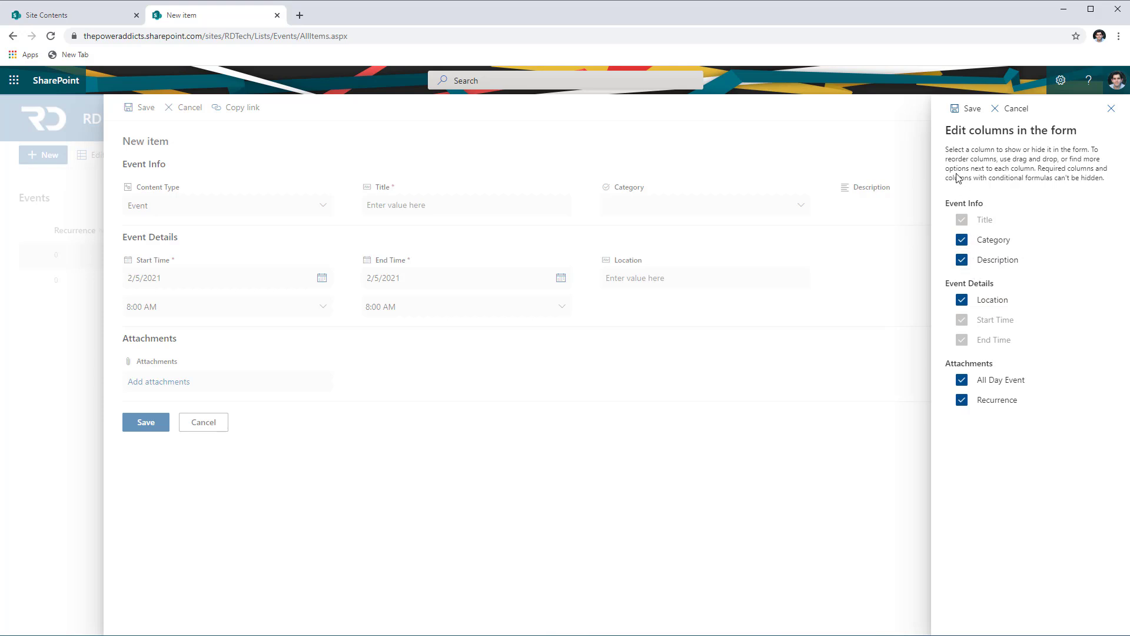
pyautogui.click(971, 109)
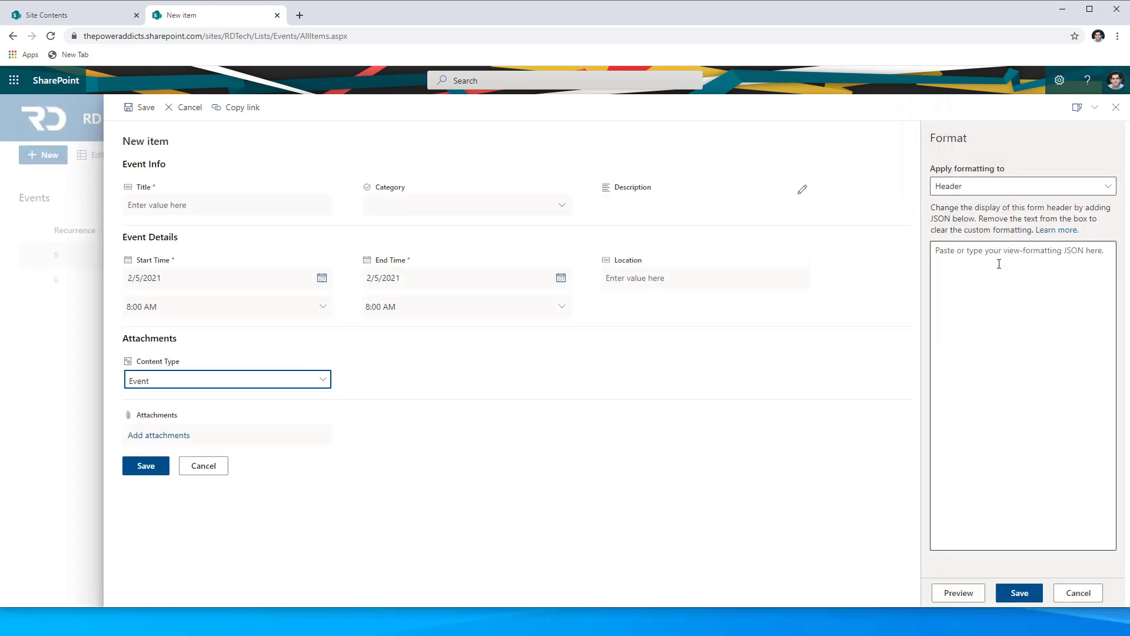
pyautogui.click(999, 263)
pyautogui.hotkey('ctrl', 'v')
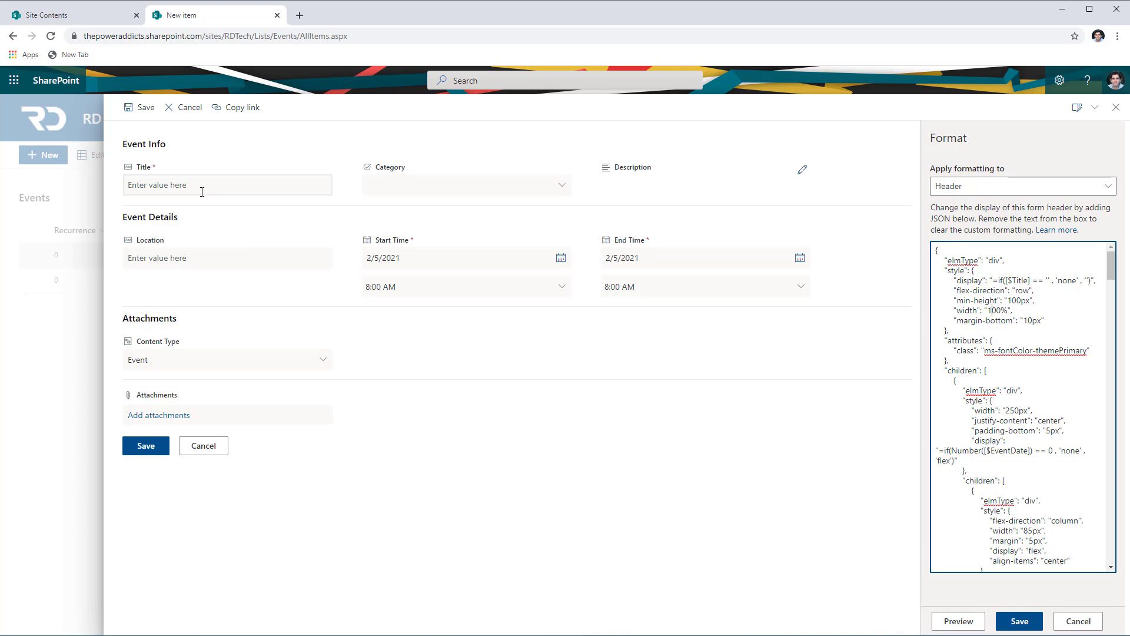
# Step: Enter 'Meeting with client' as the event title
pyautogui.click(202, 189)
pyautogui.write('Meeting with client')
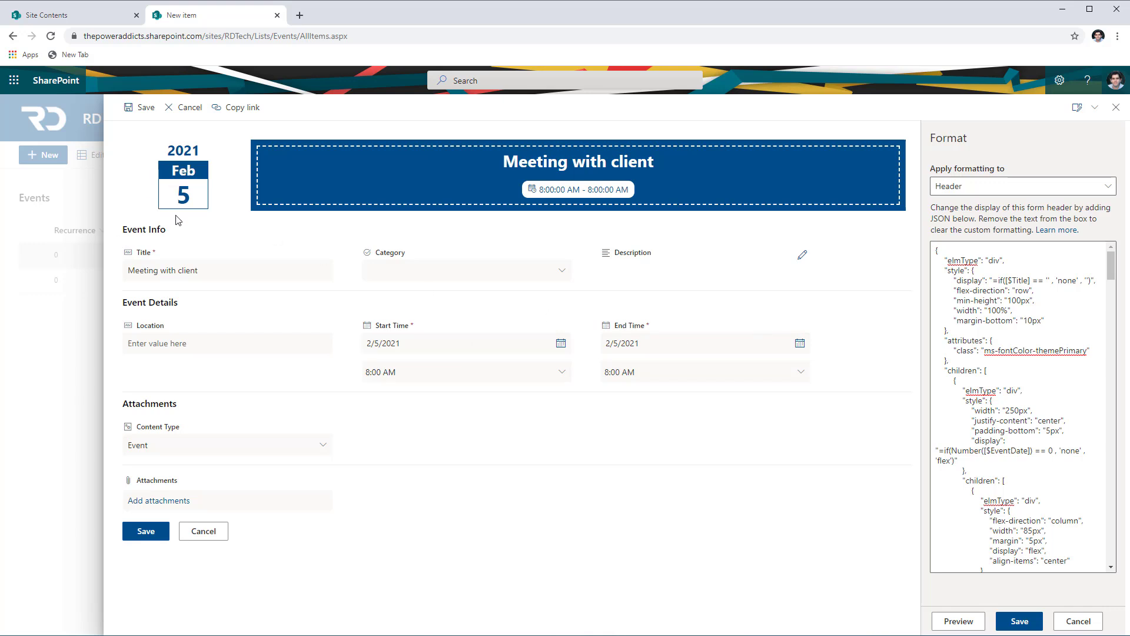
pyautogui.click(563, 272)
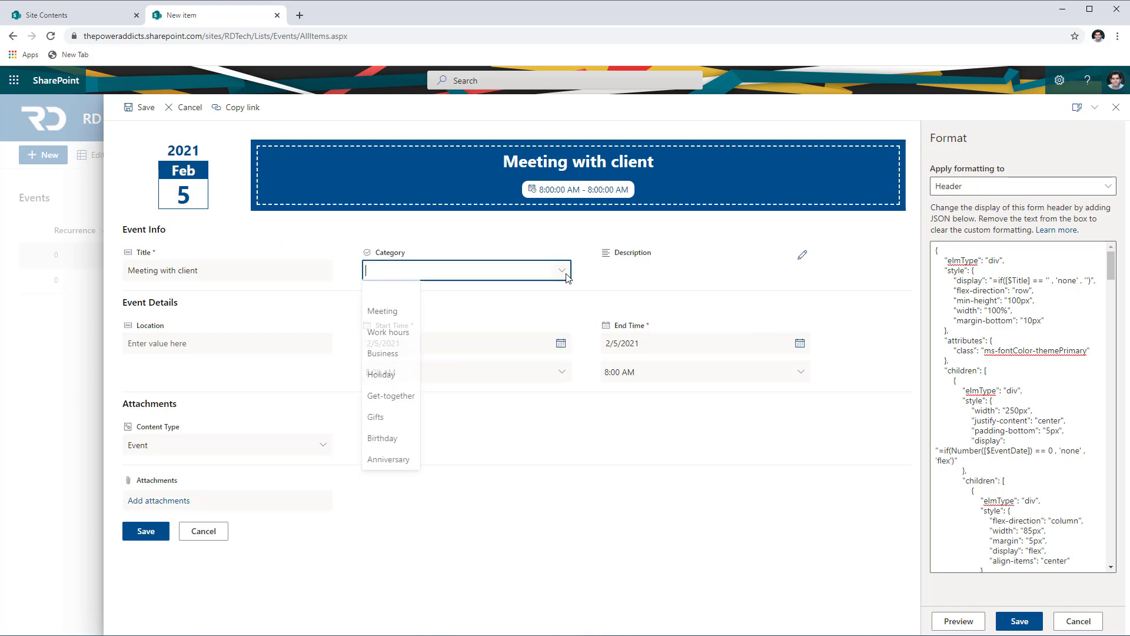
pyautogui.click(386, 319)
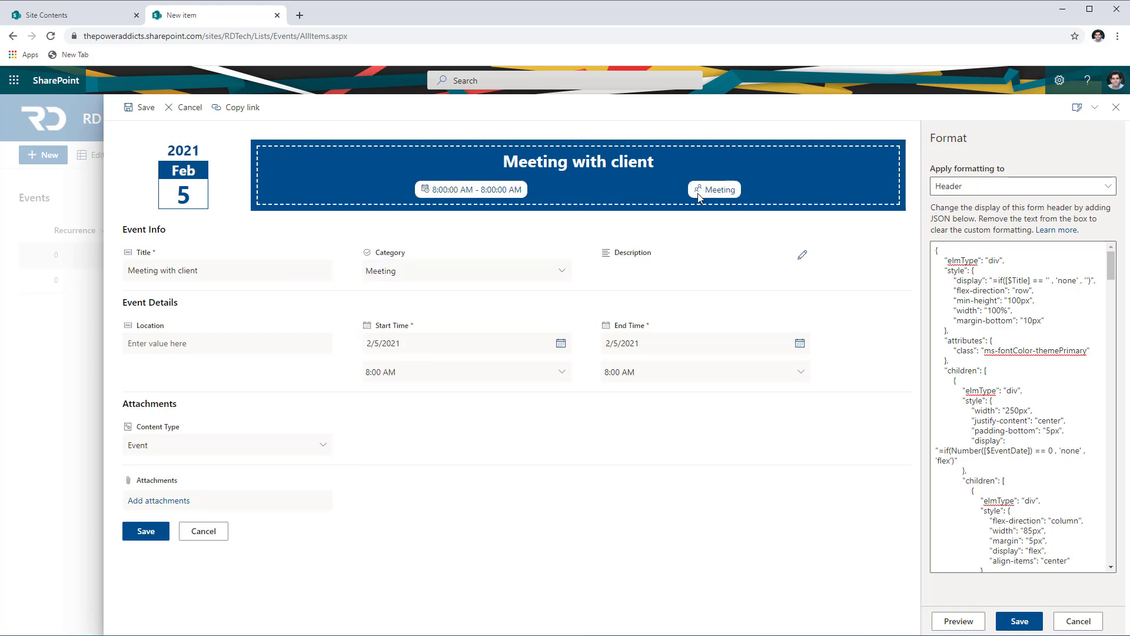
pyautogui.click(239, 346)
pyautogui.write('10370 richmond ave')
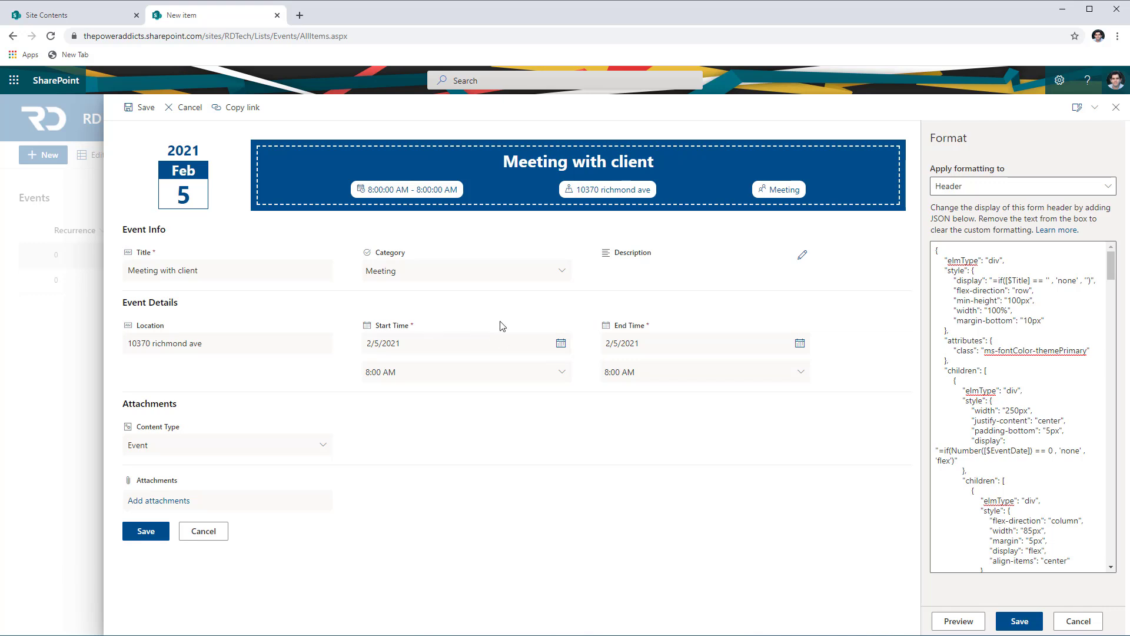
# Step: Set the end time to 10:00 AM and save the event
pyautogui.click(799, 343)
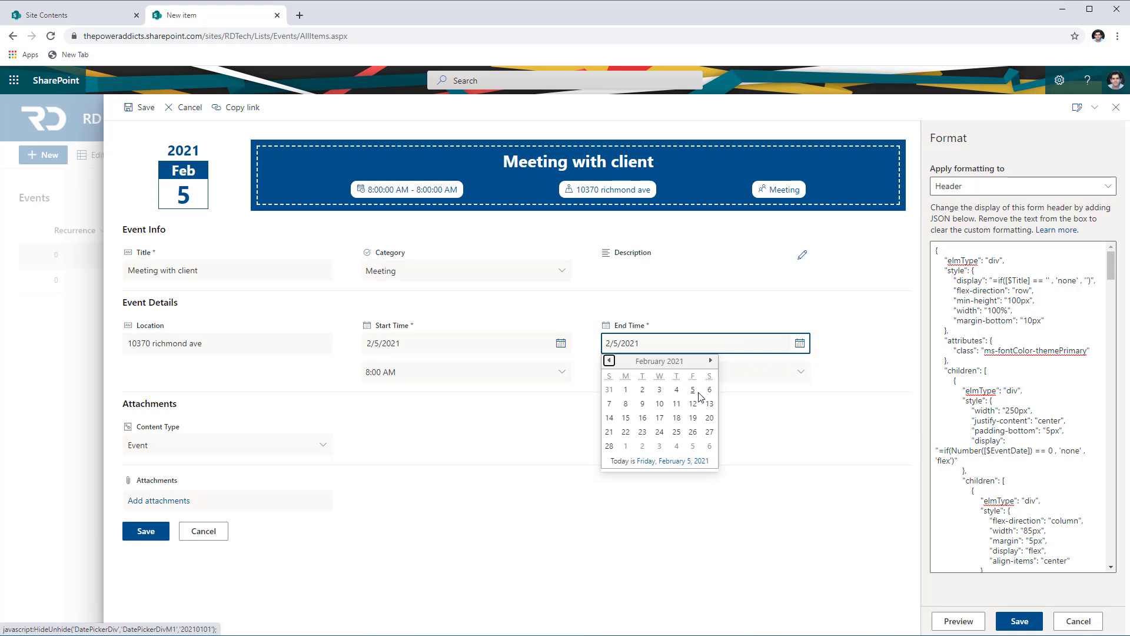
pyautogui.click(642, 404)
pyautogui.click(632, 419)
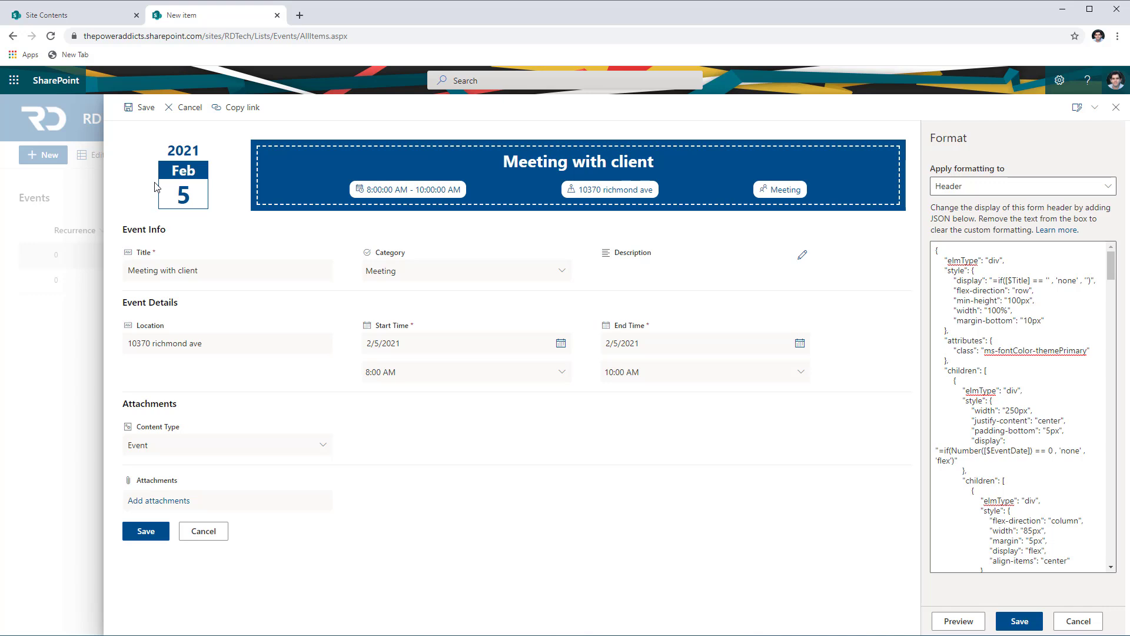
pyautogui.click(164, 540)
# Step: Select the saved Meeting with client event and open it for editing
pyautogui.click(33, 255)
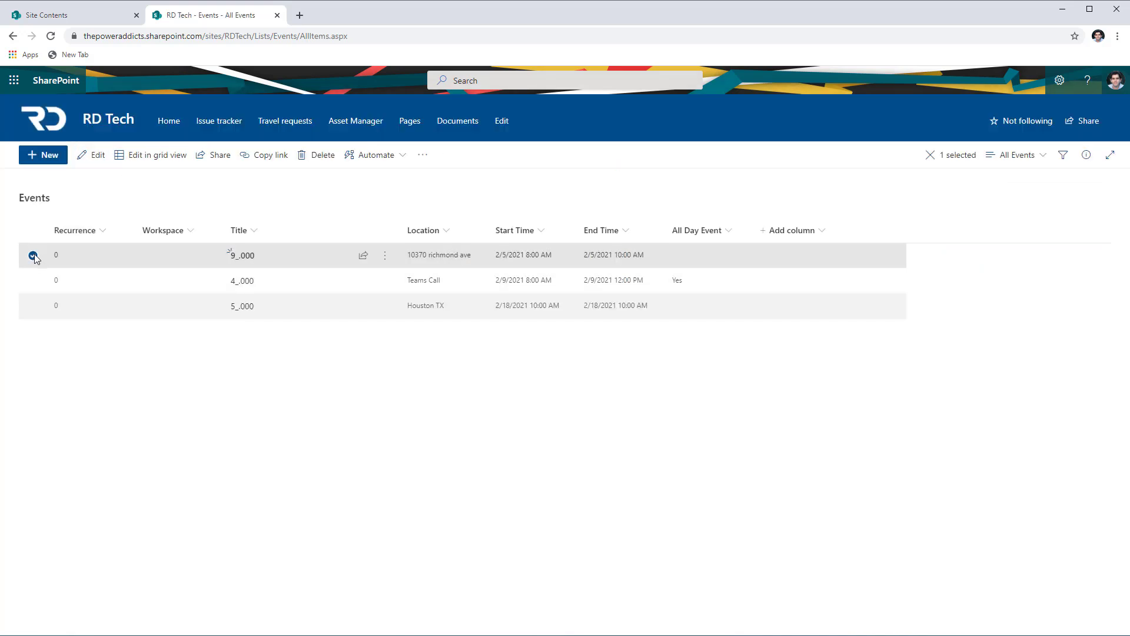
pyautogui.click(95, 155)
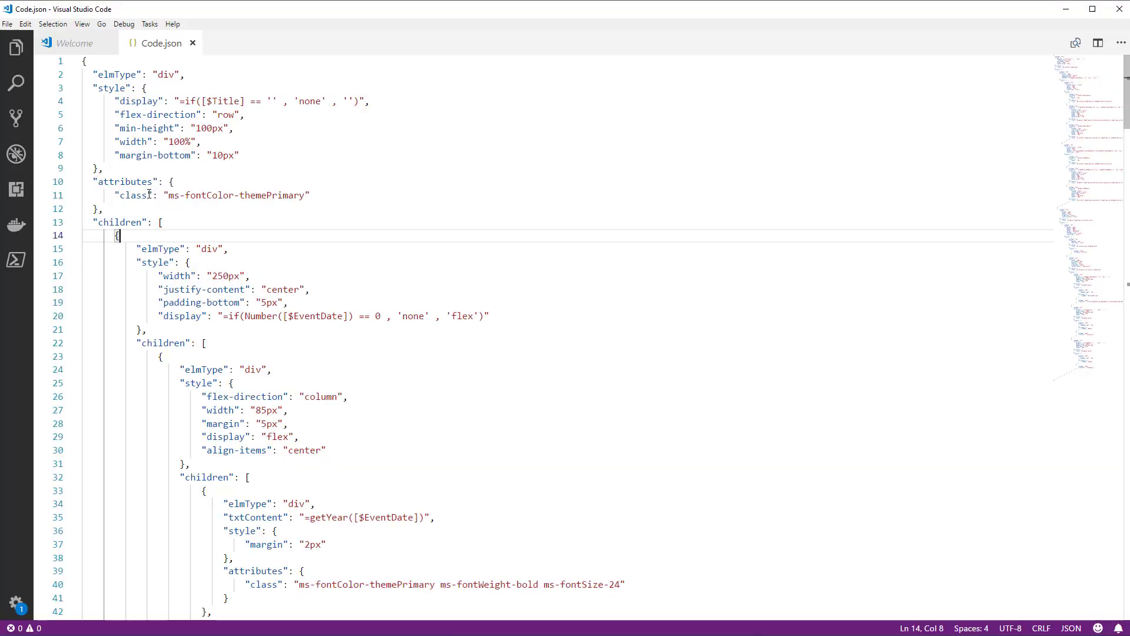
pyautogui.doubleClick(156, 155)
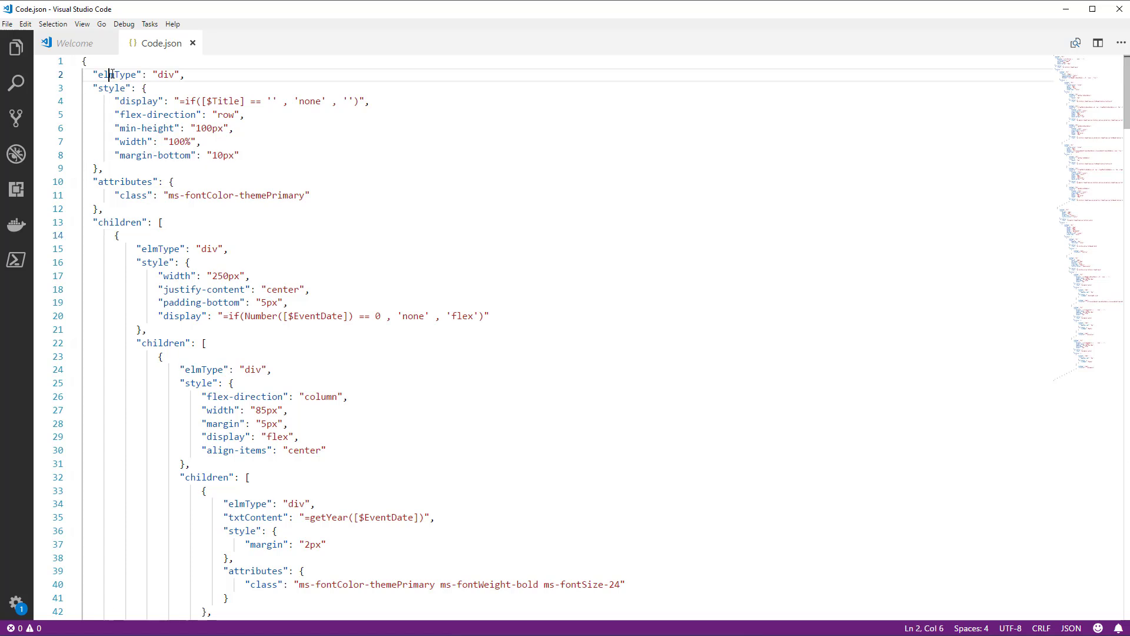
pyautogui.doubleClick(117, 74)
pyautogui.doubleClick(159, 76)
pyautogui.click(199, 127)
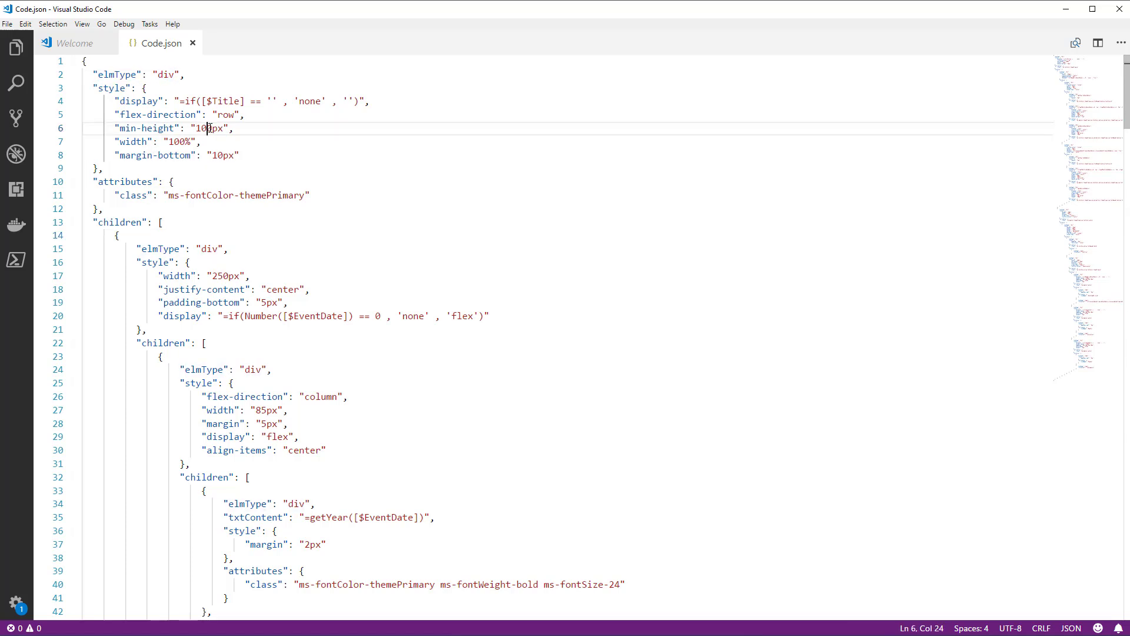
pyautogui.doubleClick(139, 101)
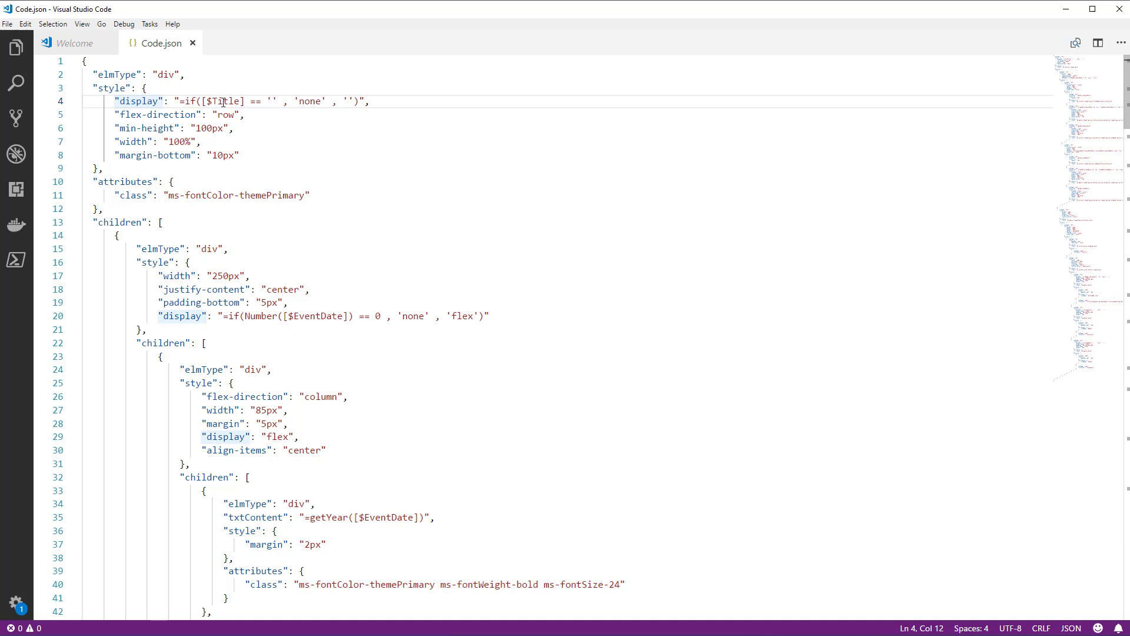
pyautogui.doubleClick(224, 101)
pyautogui.click(271, 102)
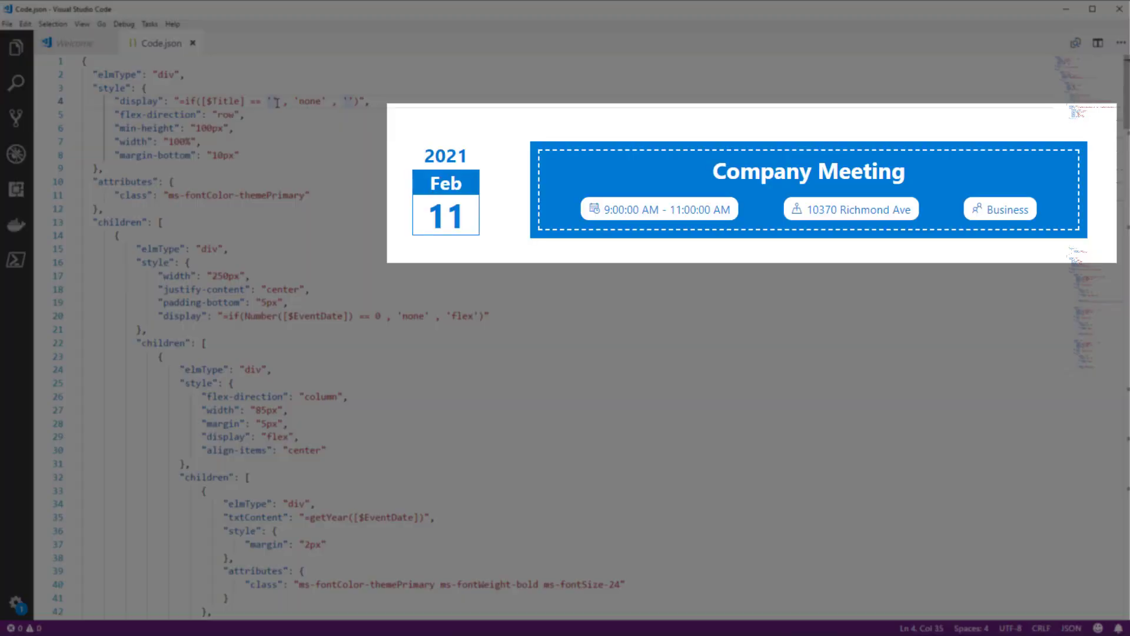
pyautogui.doubleClick(308, 97)
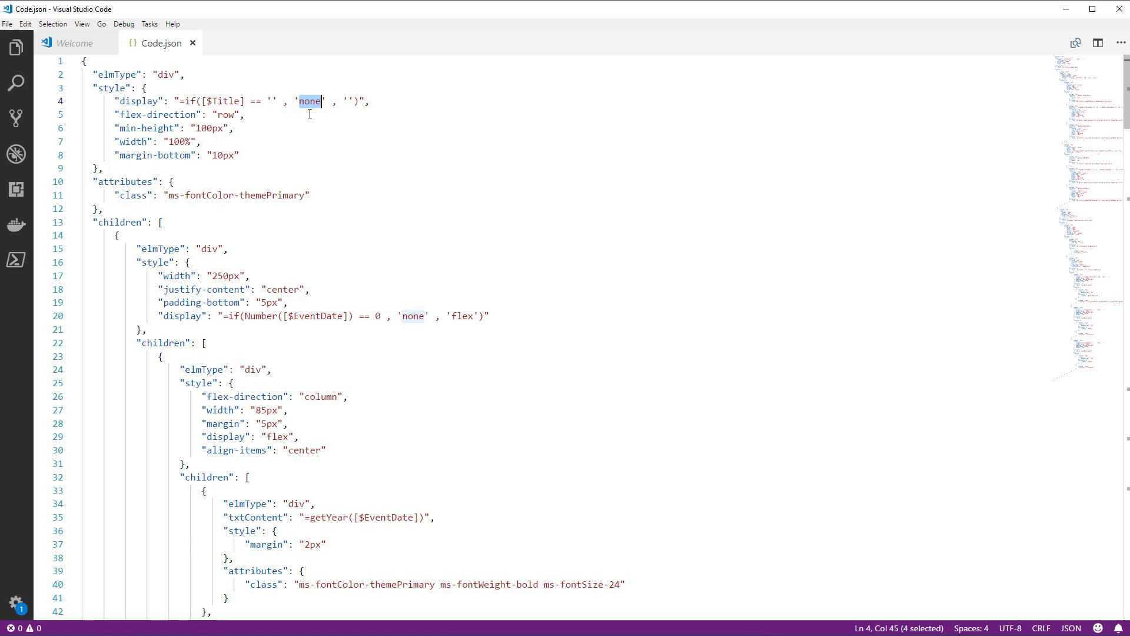
pyautogui.scroll(-2, 280, 306)
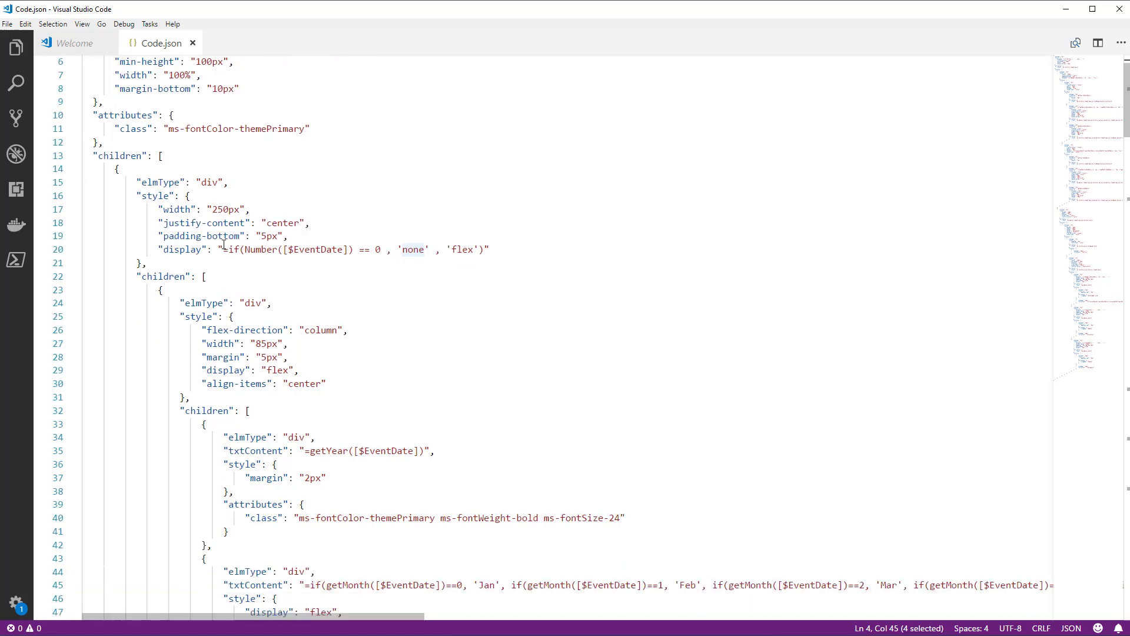
pyautogui.scroll(-2, 224, 244)
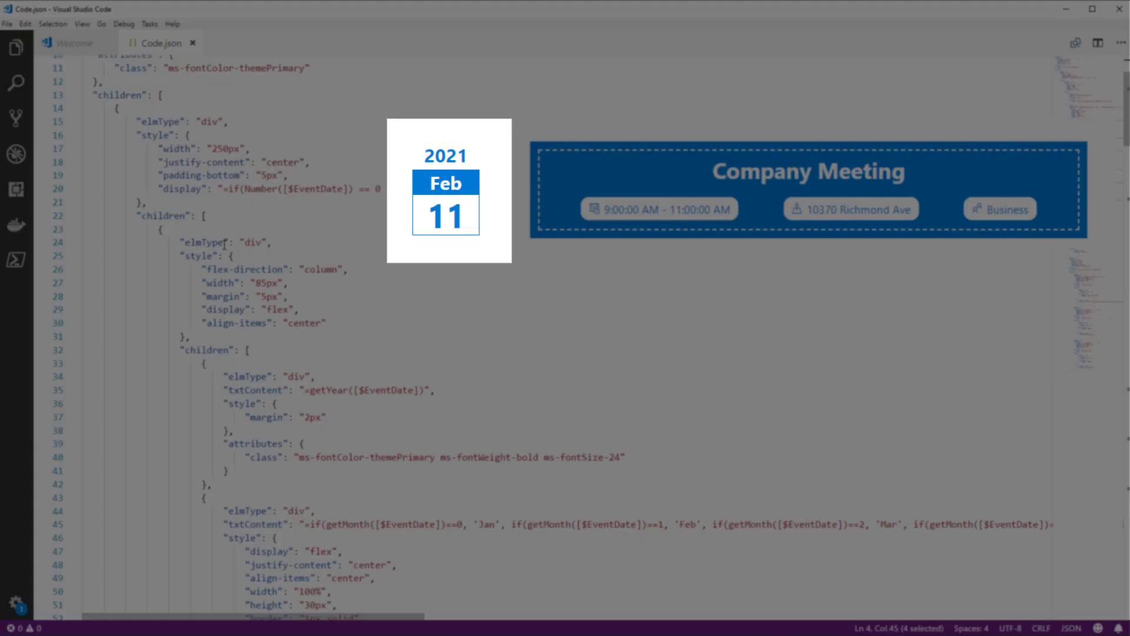
pyautogui.scroll(-2, 224, 244)
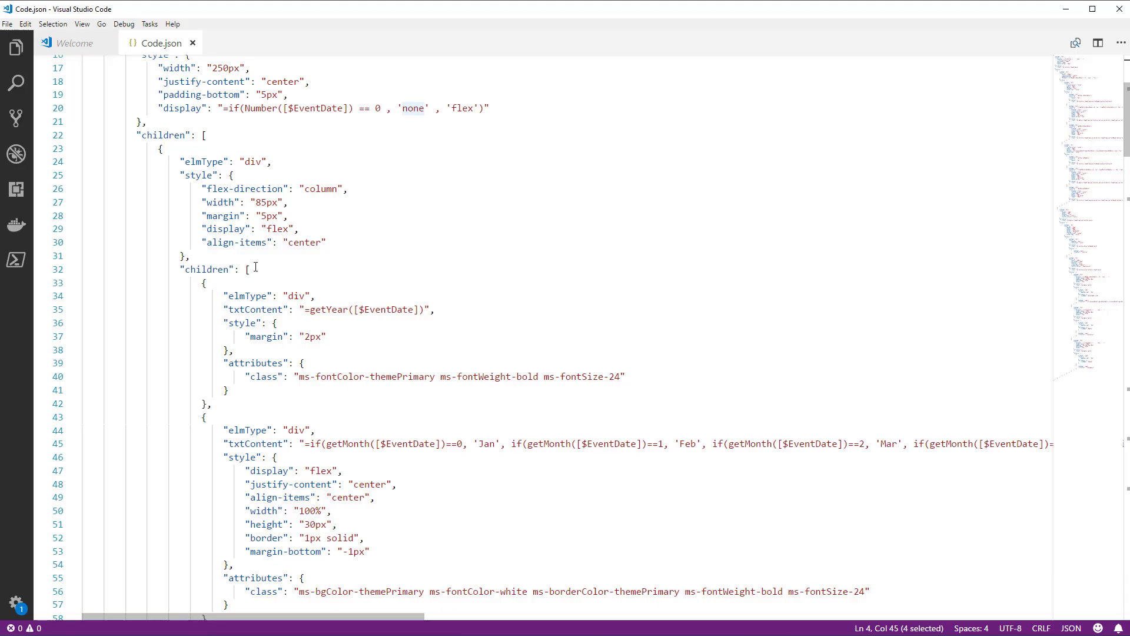
pyautogui.scroll(-3, 265, 236)
pyautogui.click(336, 220)
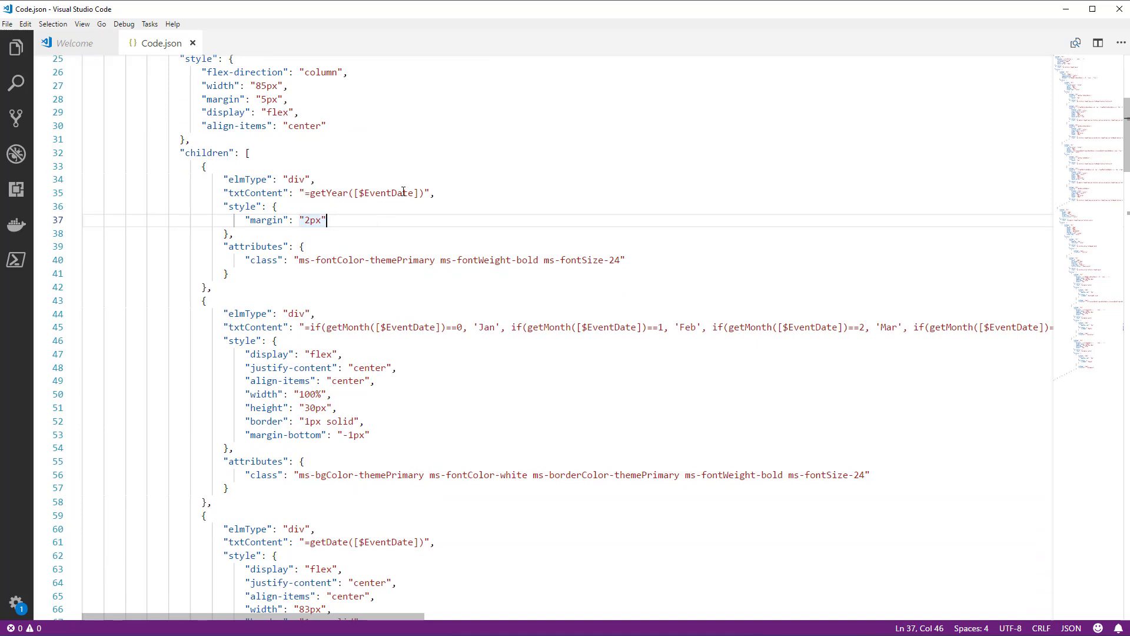
pyautogui.doubleClick(386, 193)
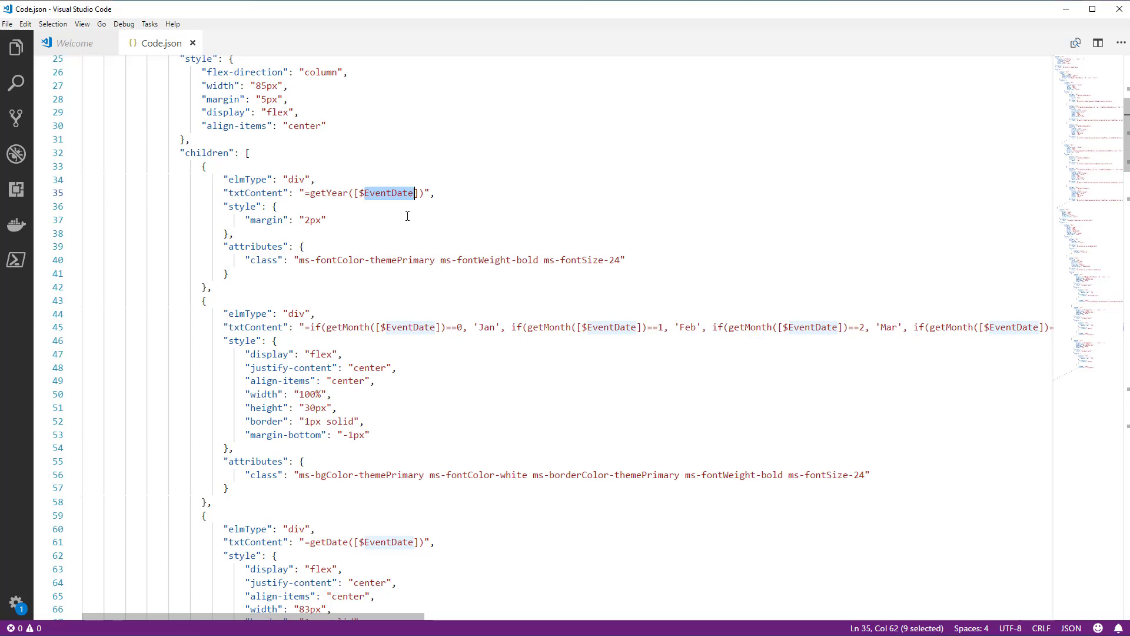
pyautogui.scroll(-1, 406, 216)
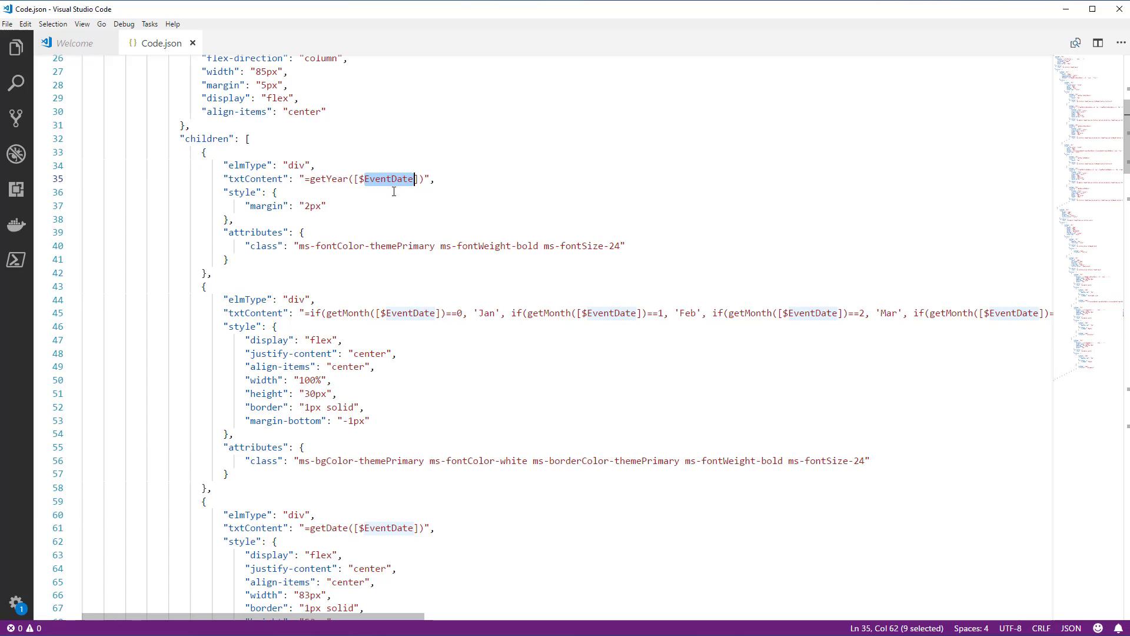
pyautogui.scroll(-1, 388, 313)
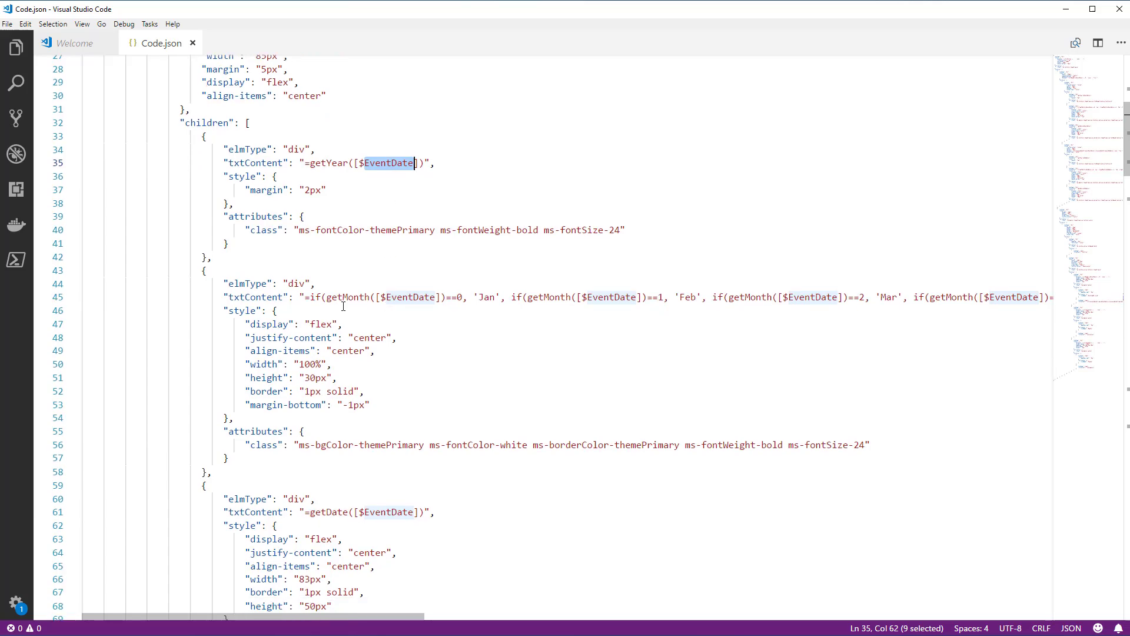
pyautogui.scroll(-2, 343, 307)
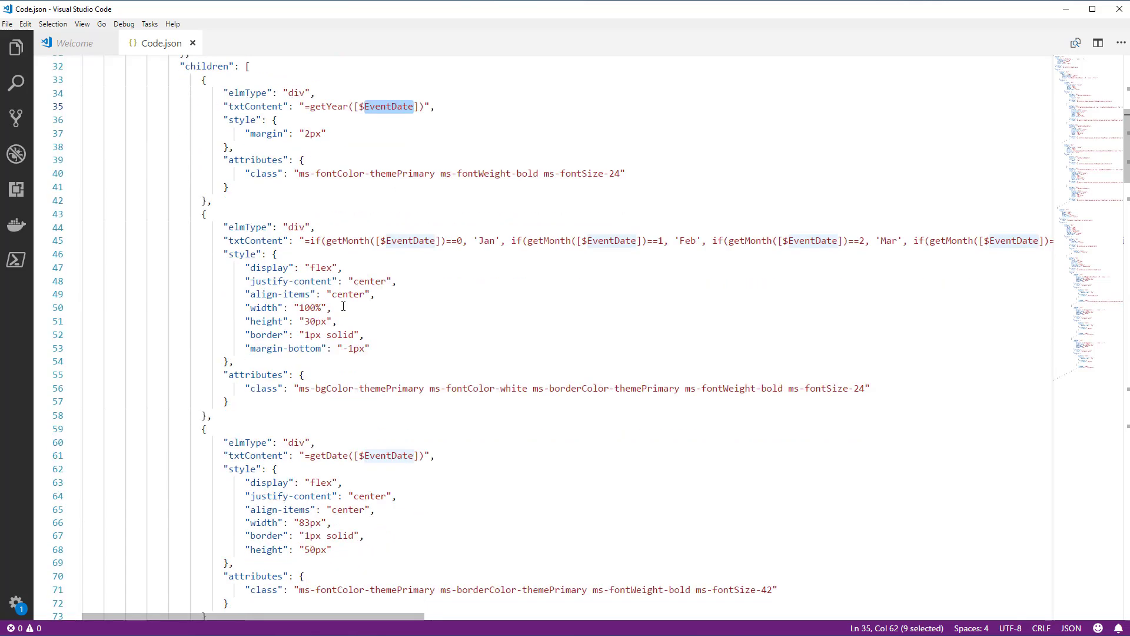
pyautogui.doubleClick(359, 241)
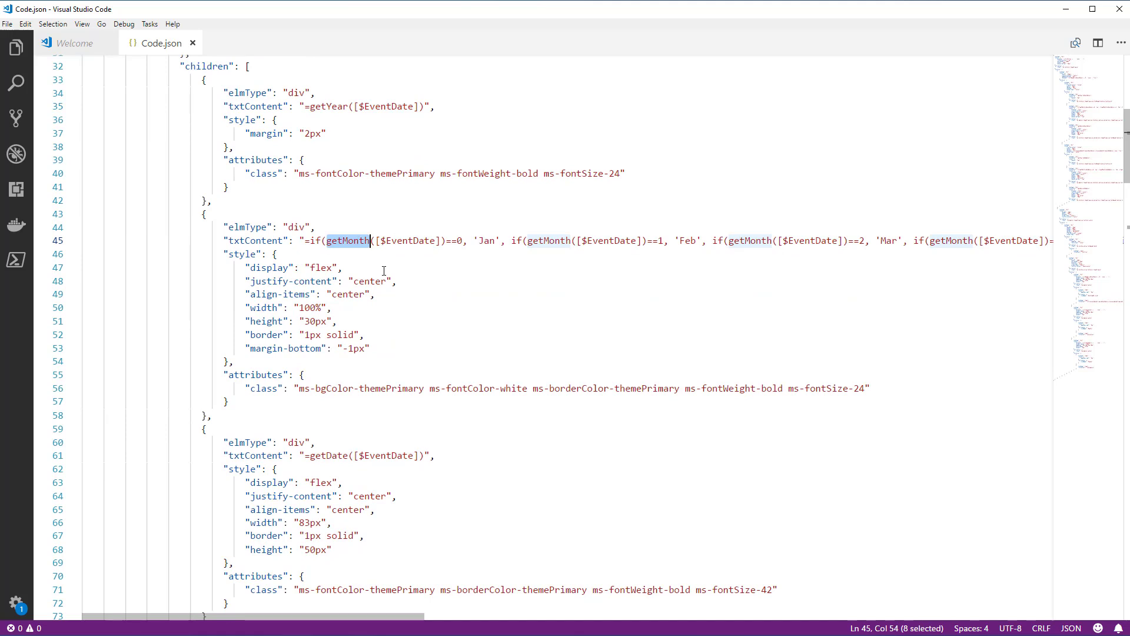
pyautogui.doubleClick(399, 242)
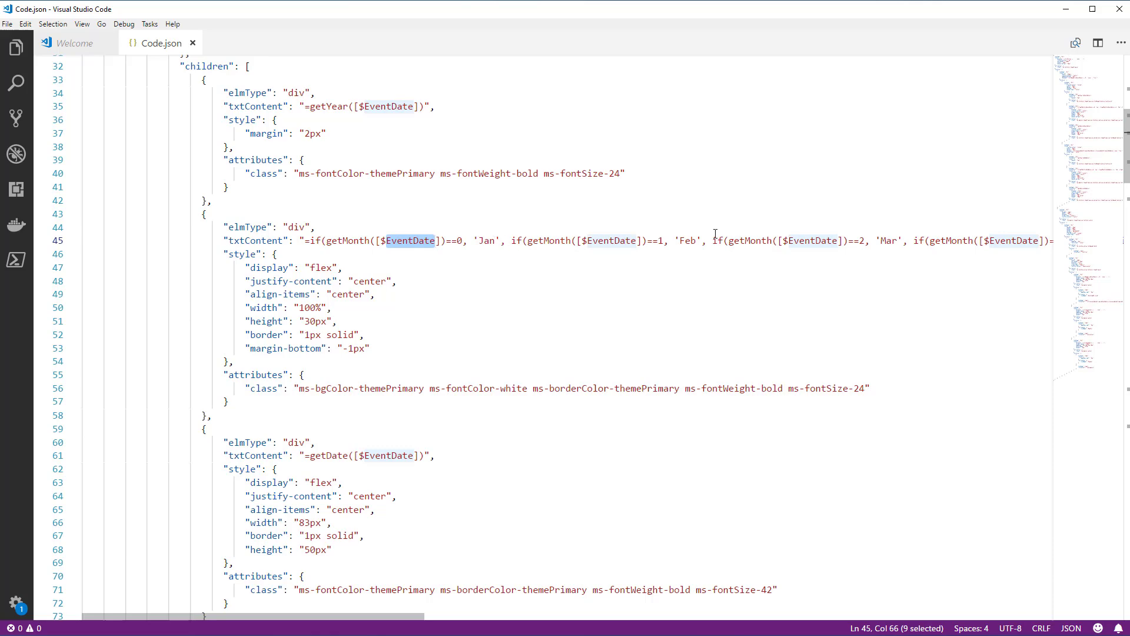
pyautogui.scroll(-2, 489, 378)
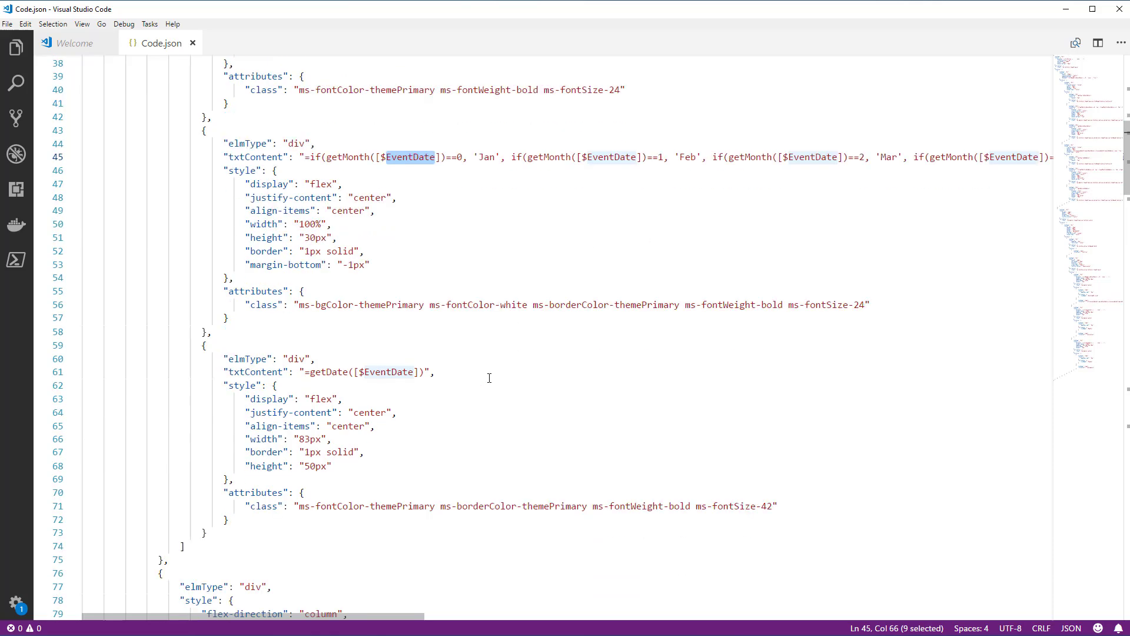
pyautogui.scroll(-2, 489, 378)
pyautogui.click(429, 303)
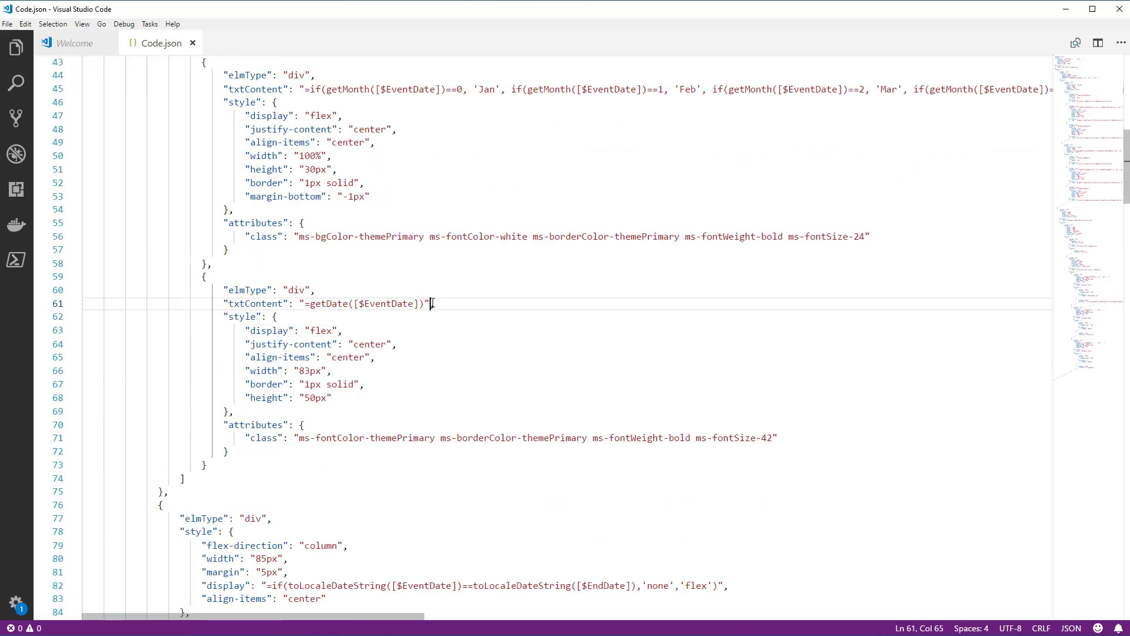
pyautogui.doubleClick(321, 304)
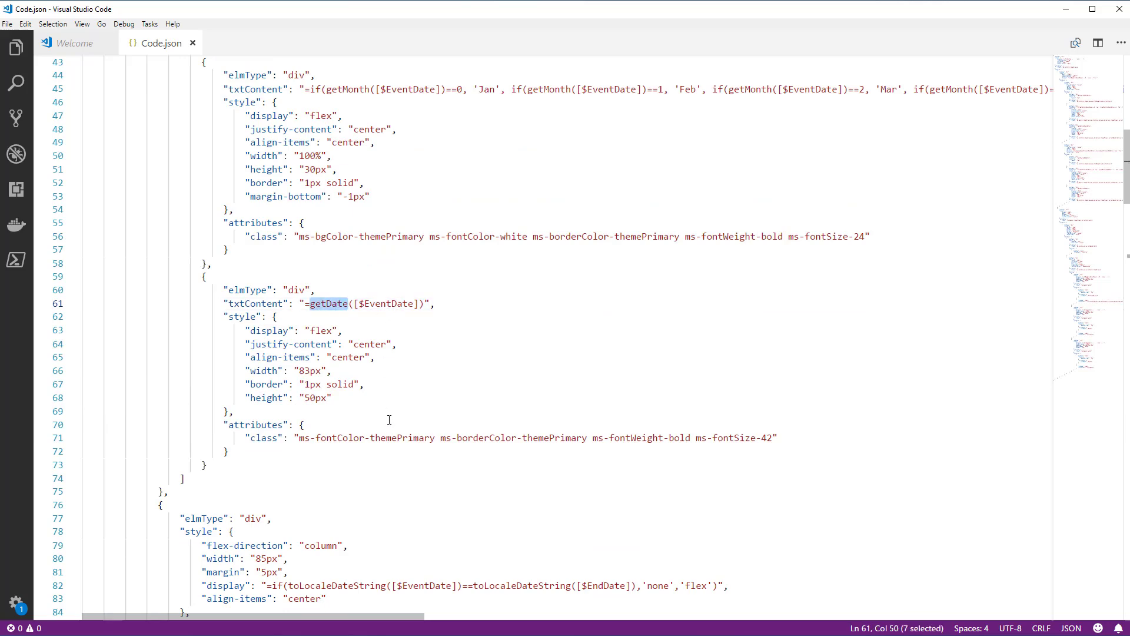
pyautogui.scroll(-4, 448, 416)
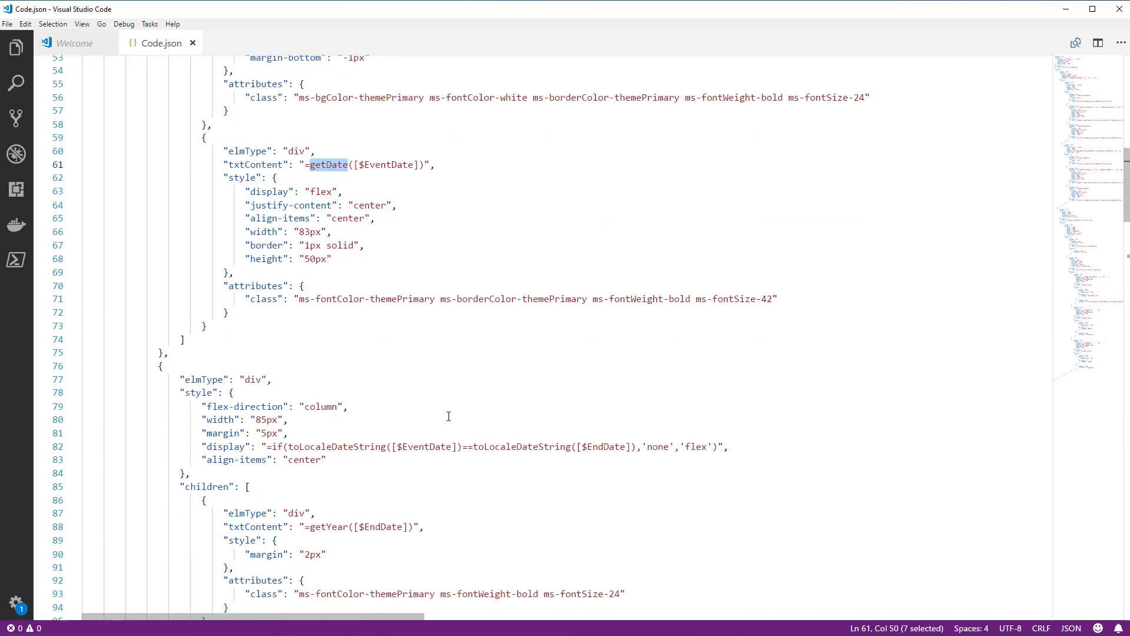
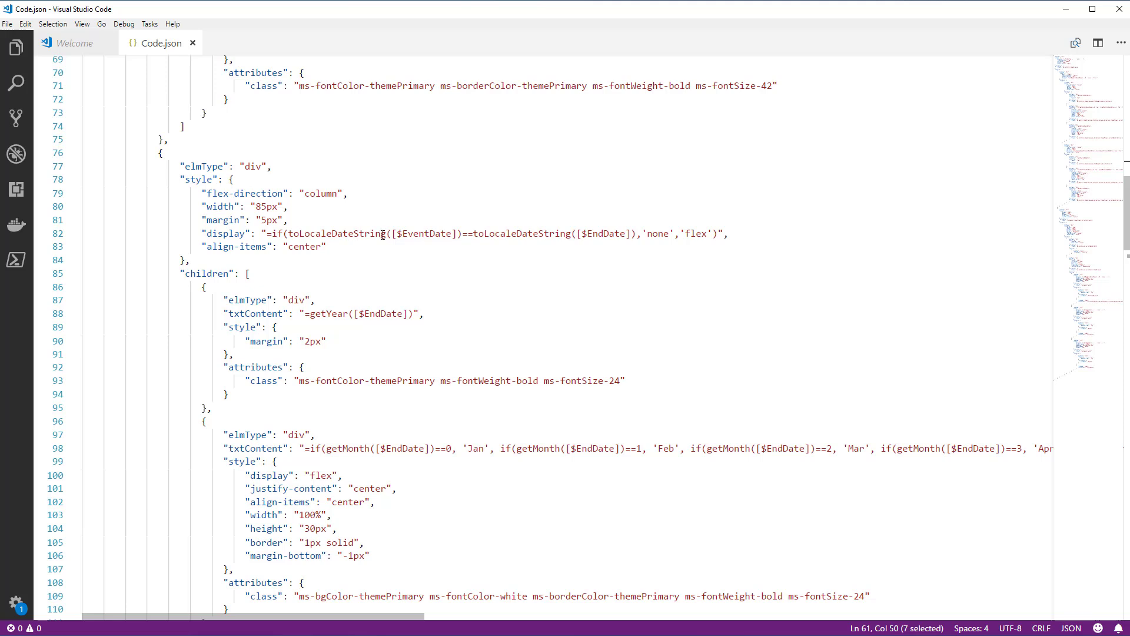
pyautogui.doubleClick(423, 233)
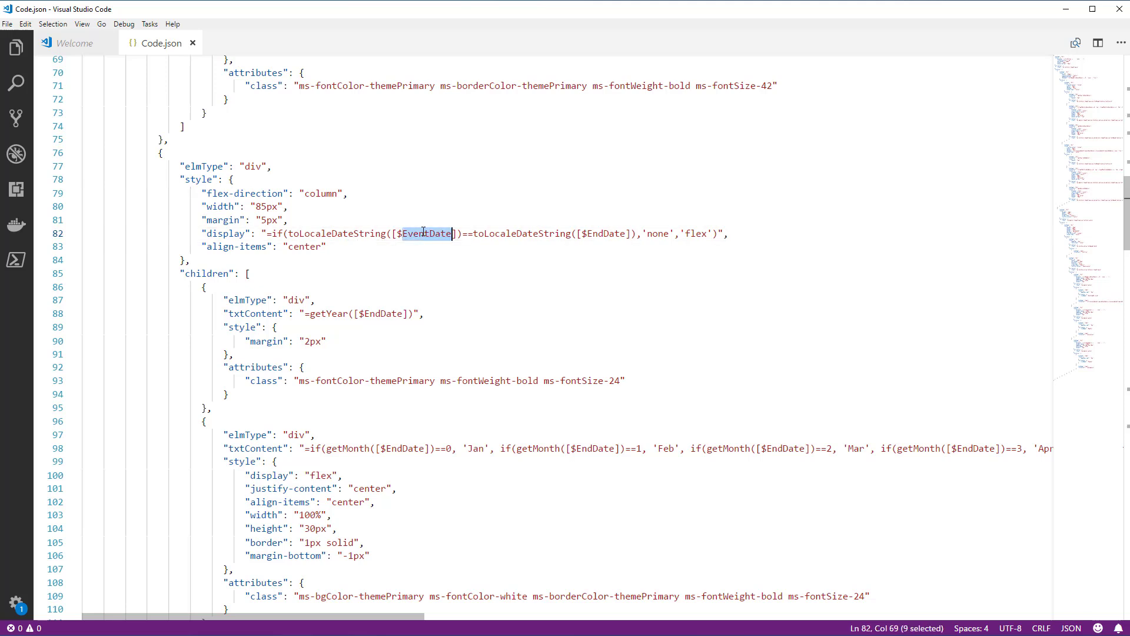
pyautogui.click(468, 234)
pyautogui.click(604, 234)
pyautogui.press('Right')
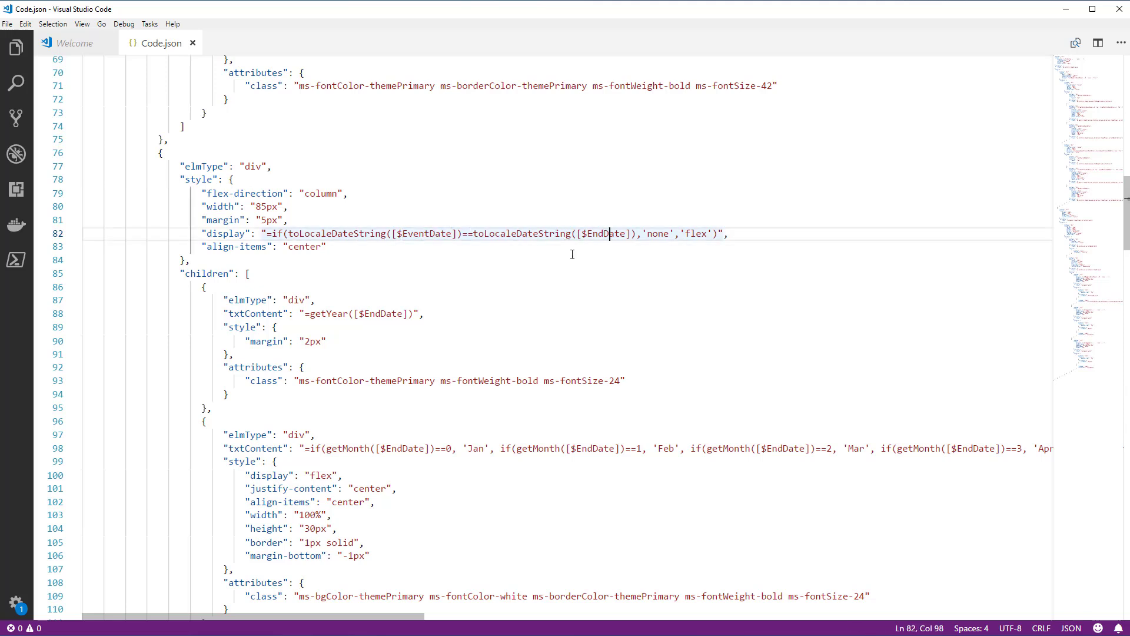
pyautogui.click(384, 234)
pyautogui.doubleClick(381, 234)
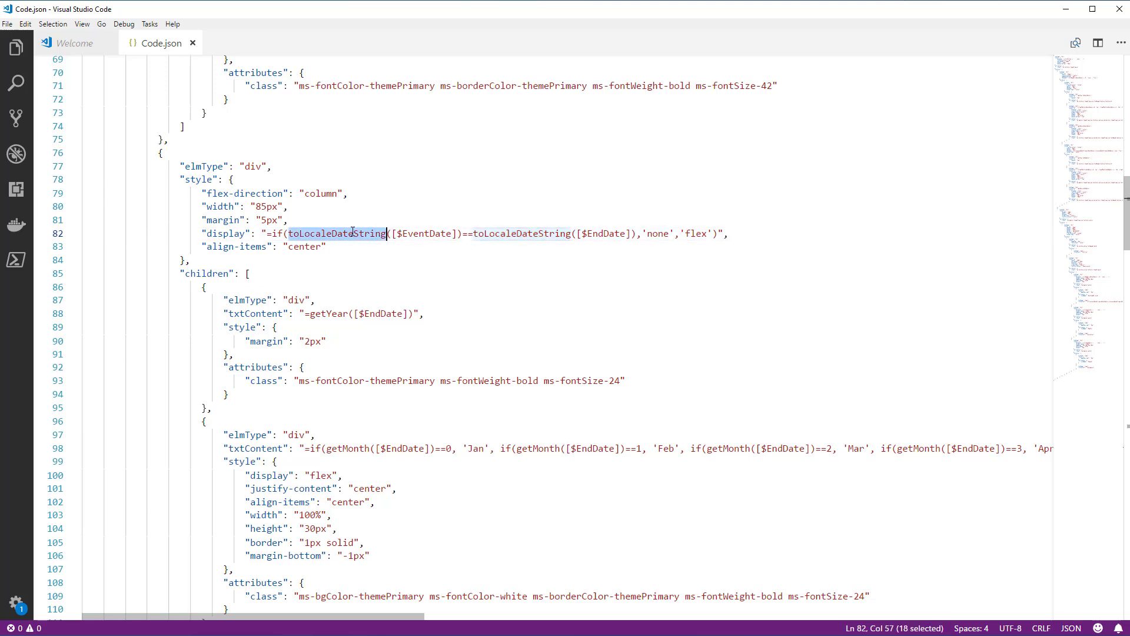
pyautogui.click(417, 272)
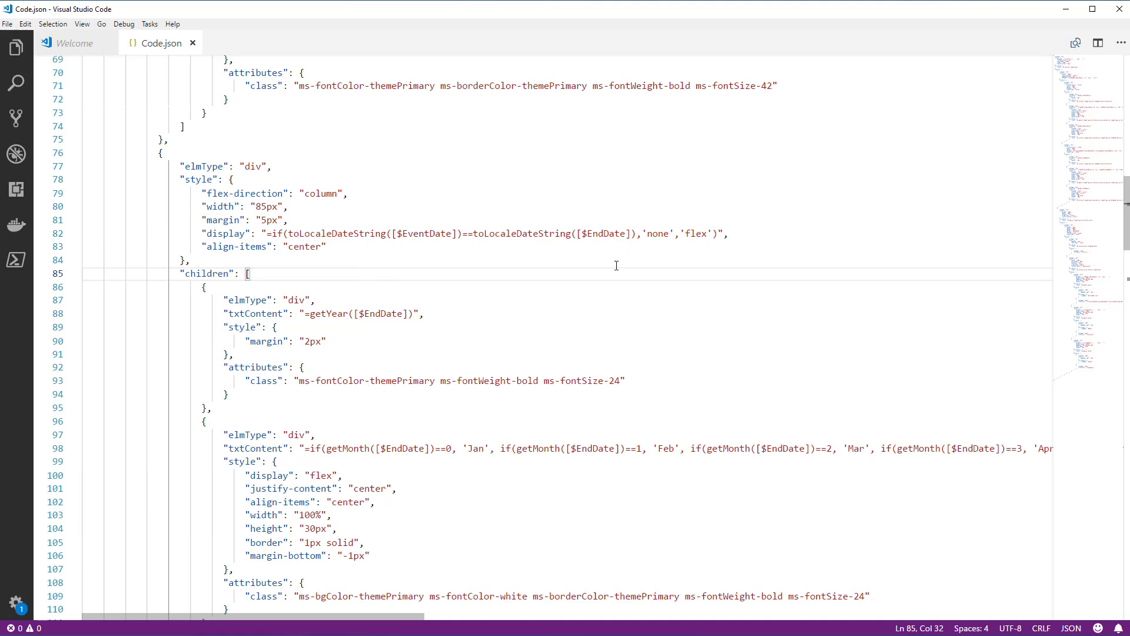
pyautogui.scroll(-2, 575, 304)
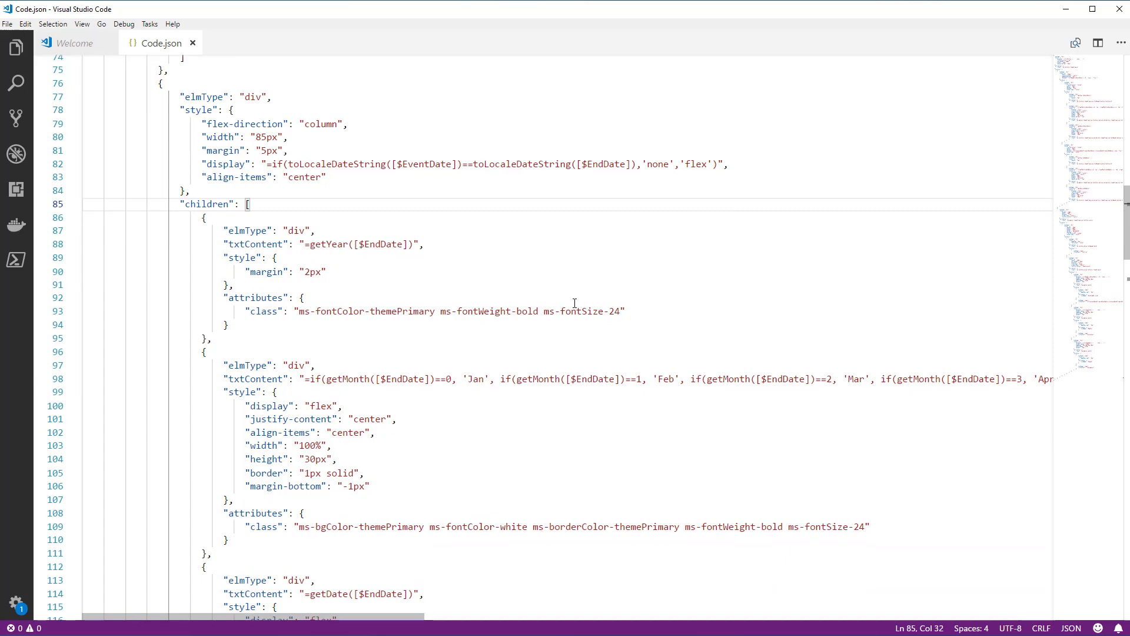
pyautogui.scroll(-2, 575, 303)
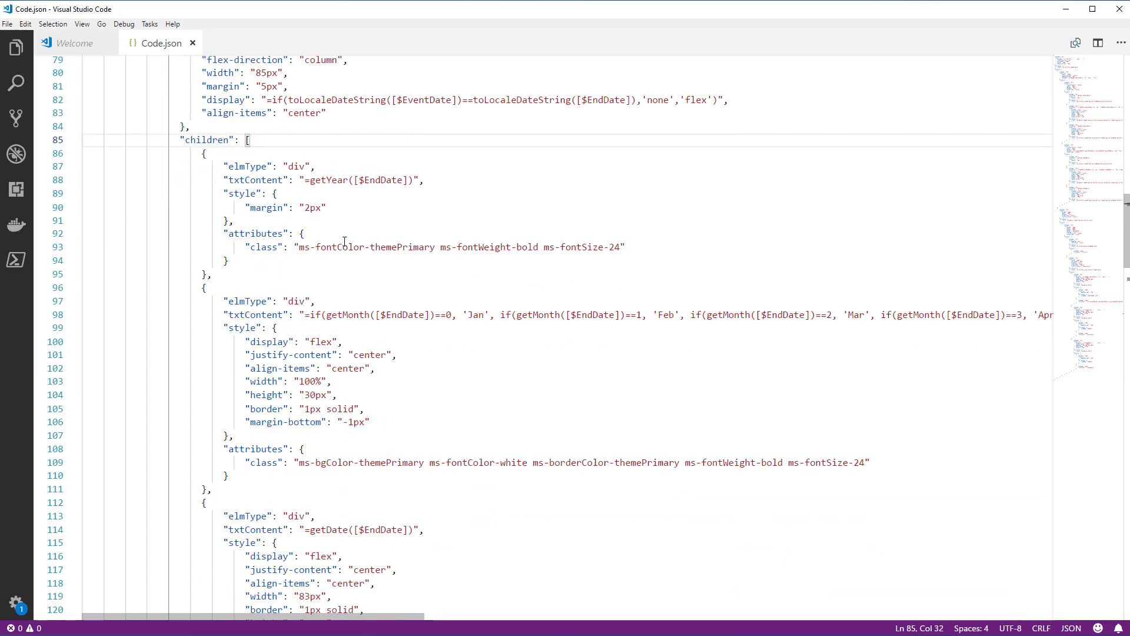
pyautogui.scroll(-2, 350, 259)
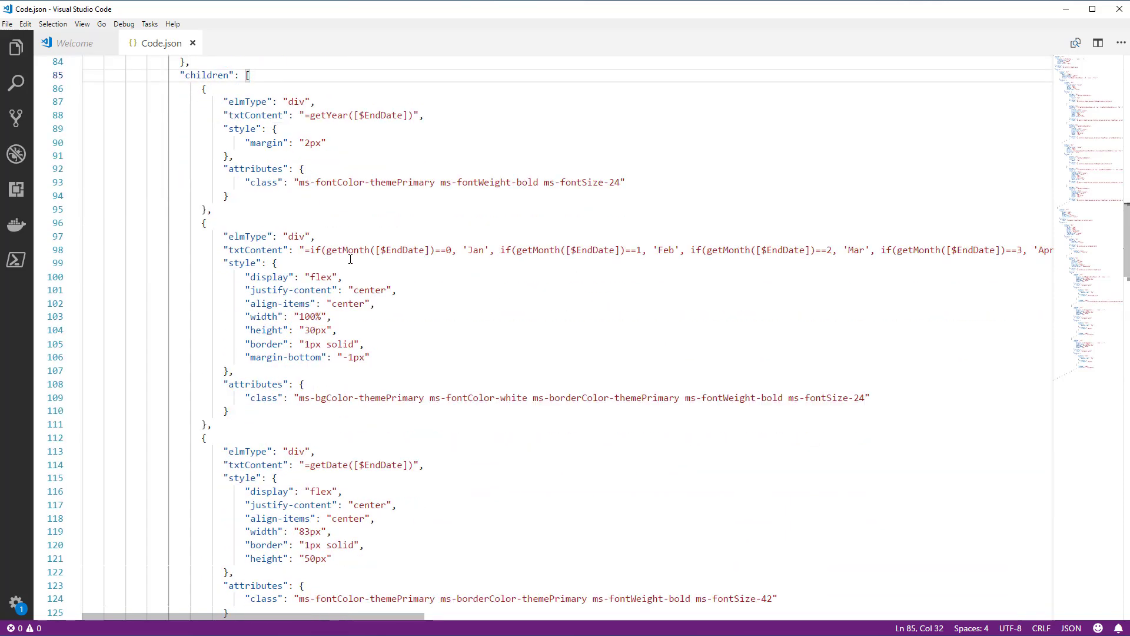
pyautogui.doubleClick(383, 115)
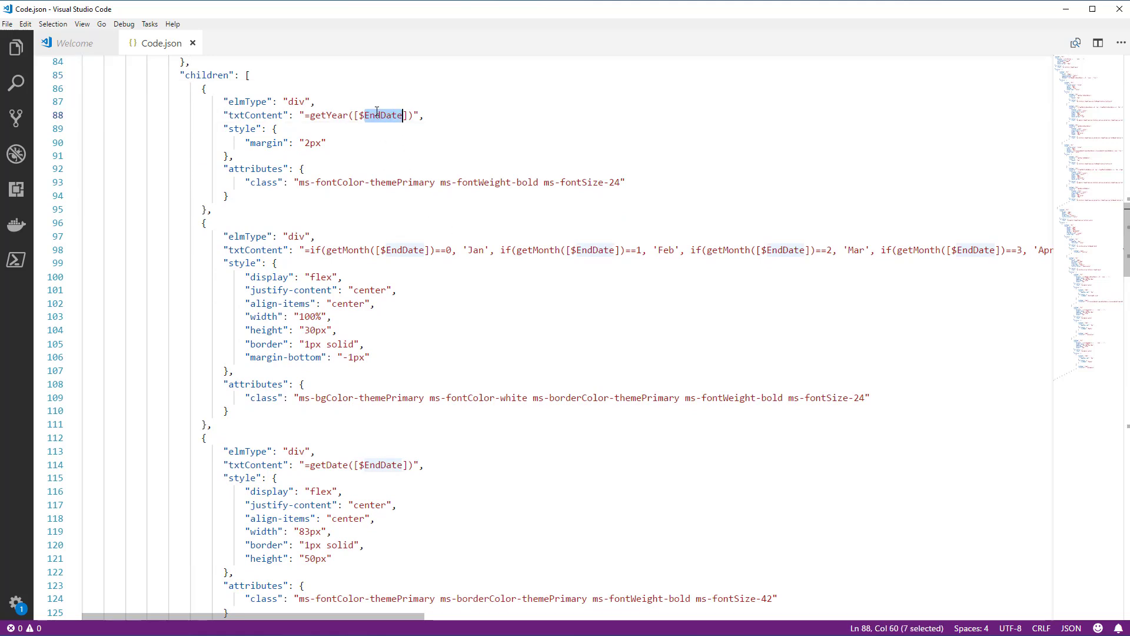
pyautogui.press('Down')
pyautogui.press('Down')
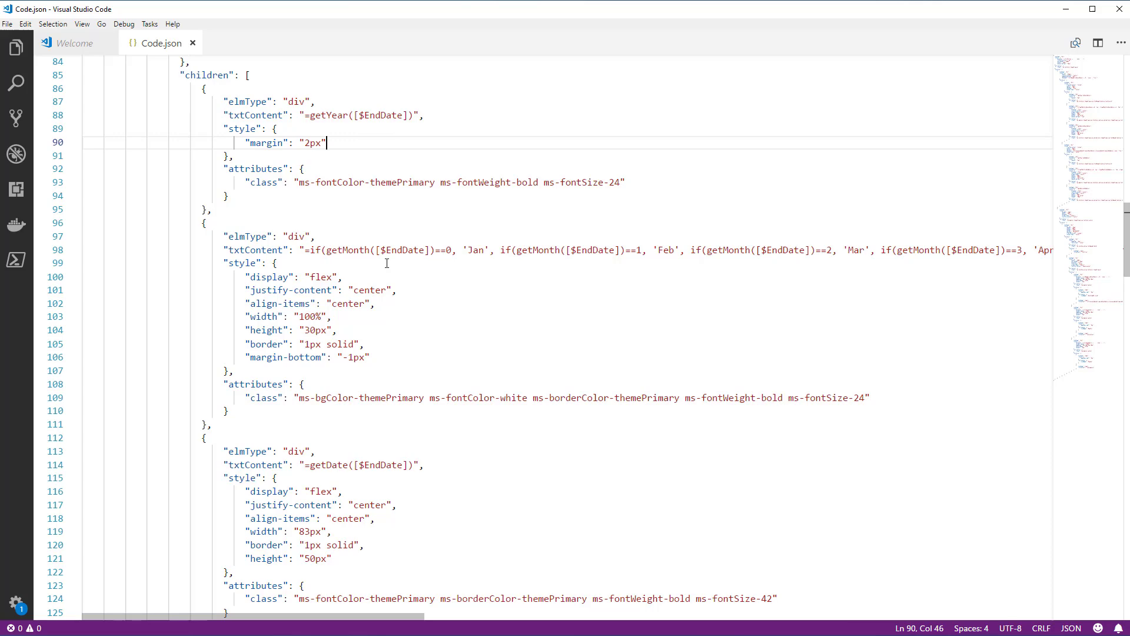
pyautogui.scroll(-2, 429, 459)
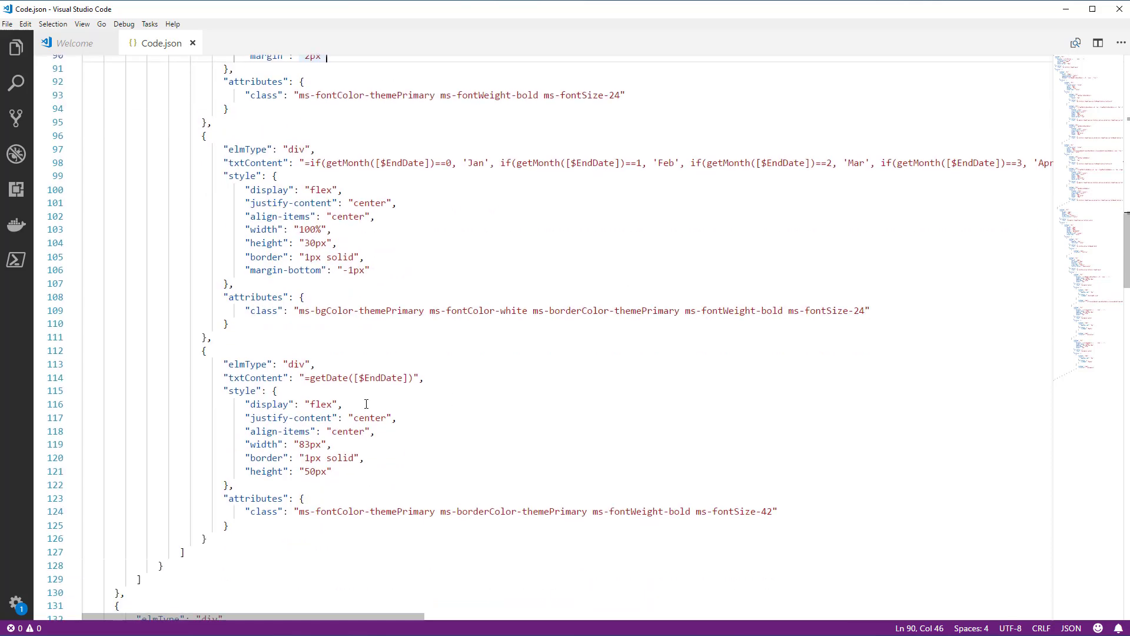
pyautogui.scroll(-11, 426, 461)
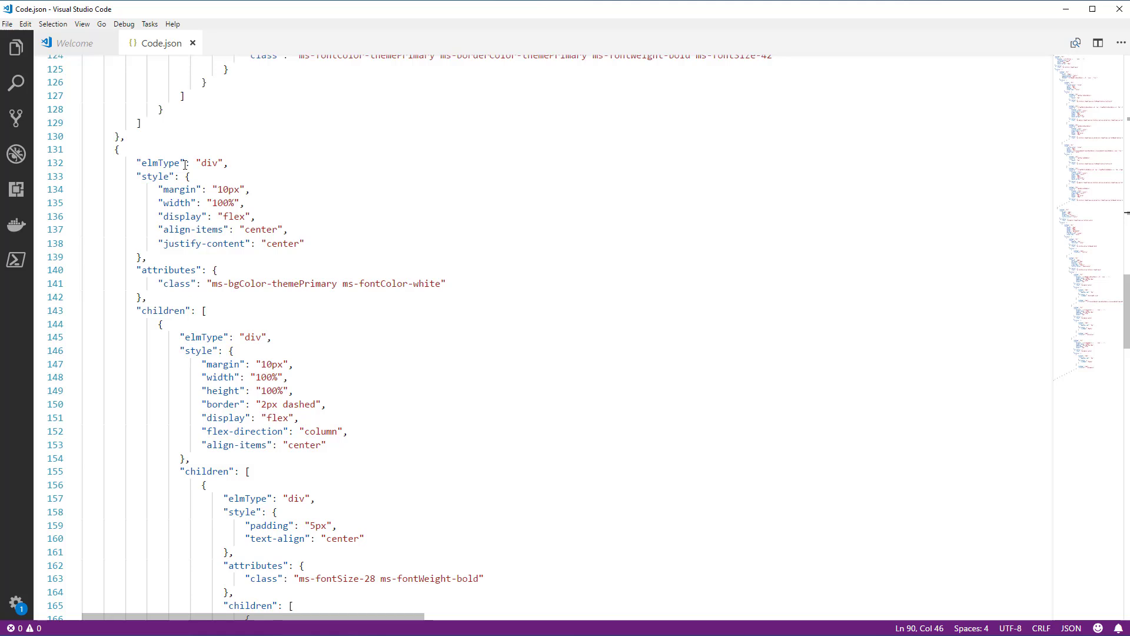
pyautogui.scroll(-2, 220, 328)
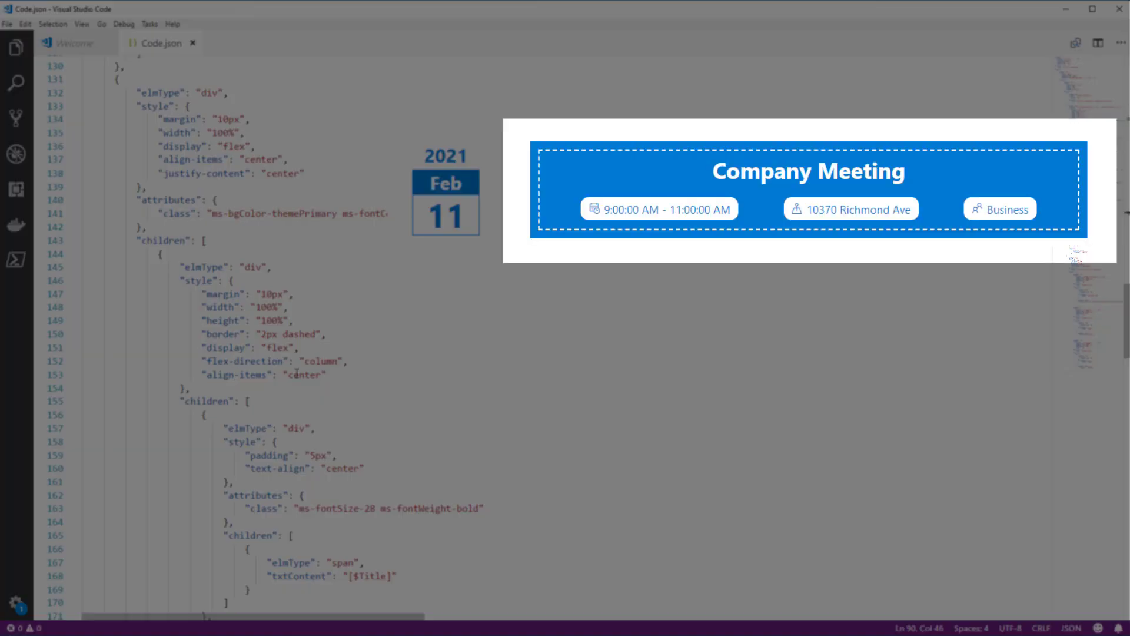
pyautogui.scroll(-8, 330, 397)
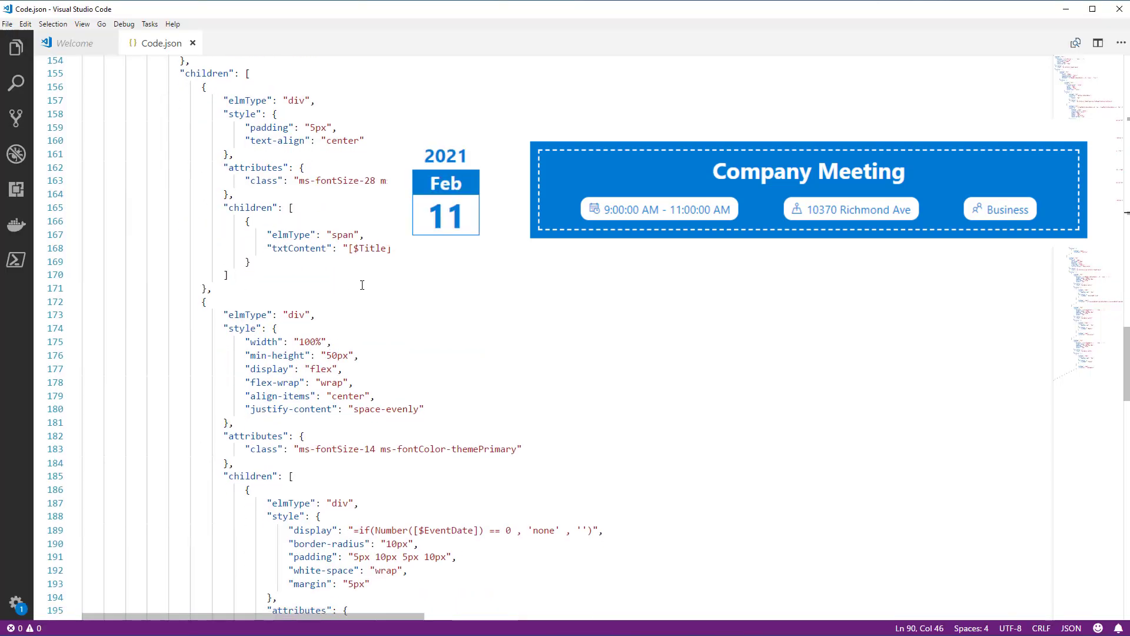
pyautogui.doubleClick(372, 247)
pyautogui.scroll(-5, 454, 323)
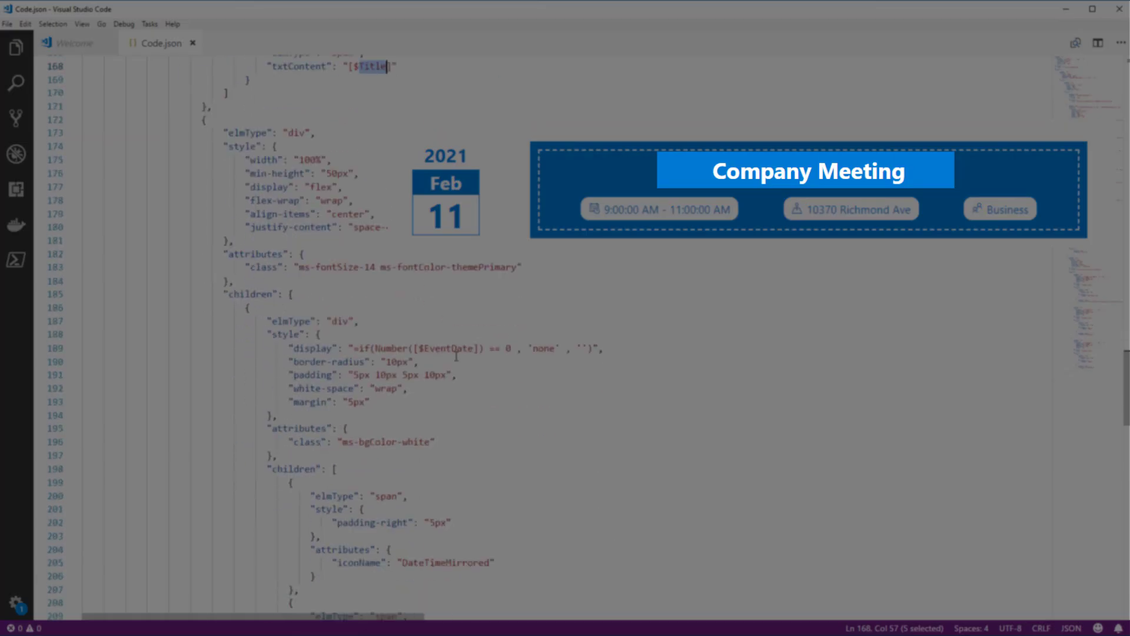
pyautogui.scroll(-5, 456, 356)
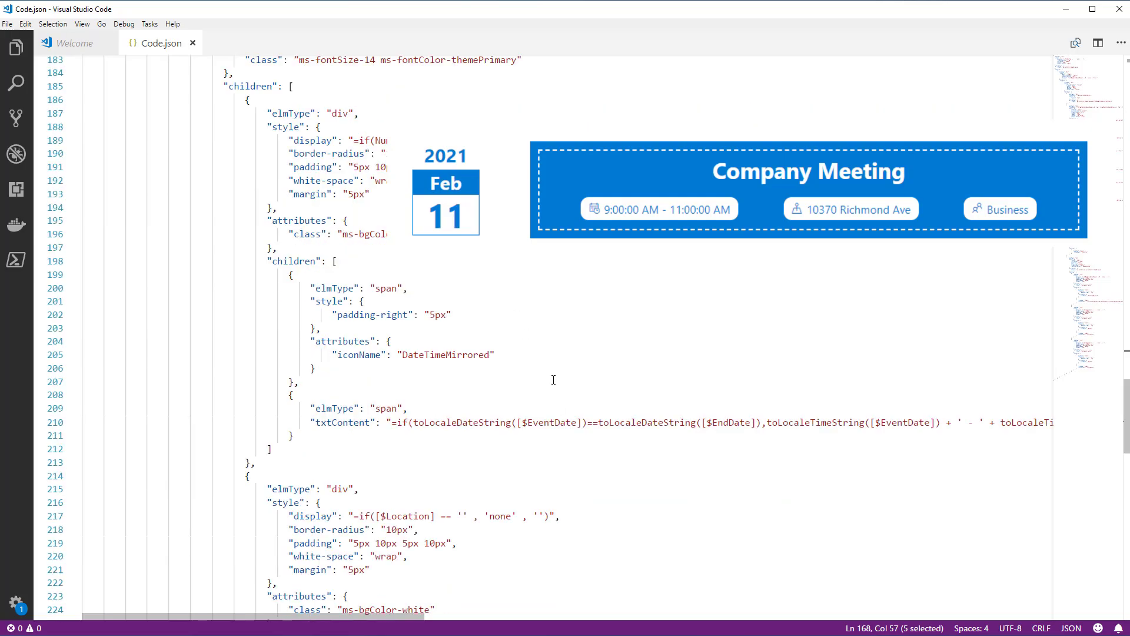
pyautogui.scroll(-7, 565, 448)
pyautogui.scroll(-10, 579, 521)
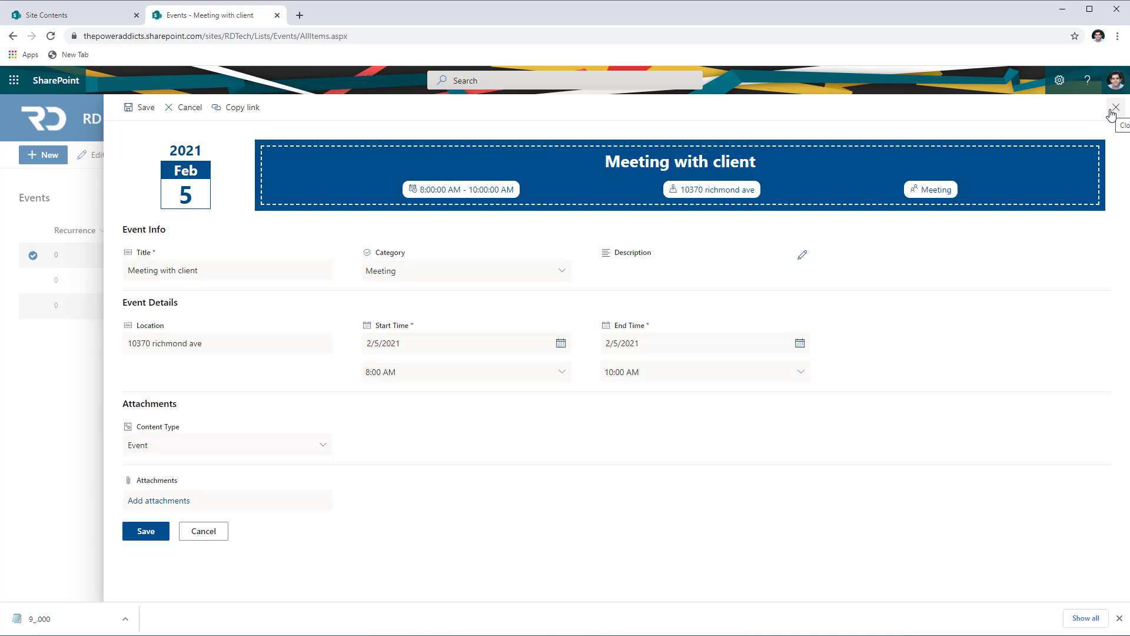
# Step: Close the event form, move from the classic calendar back to All Events, and start a new view
pyautogui.click(1115, 108)
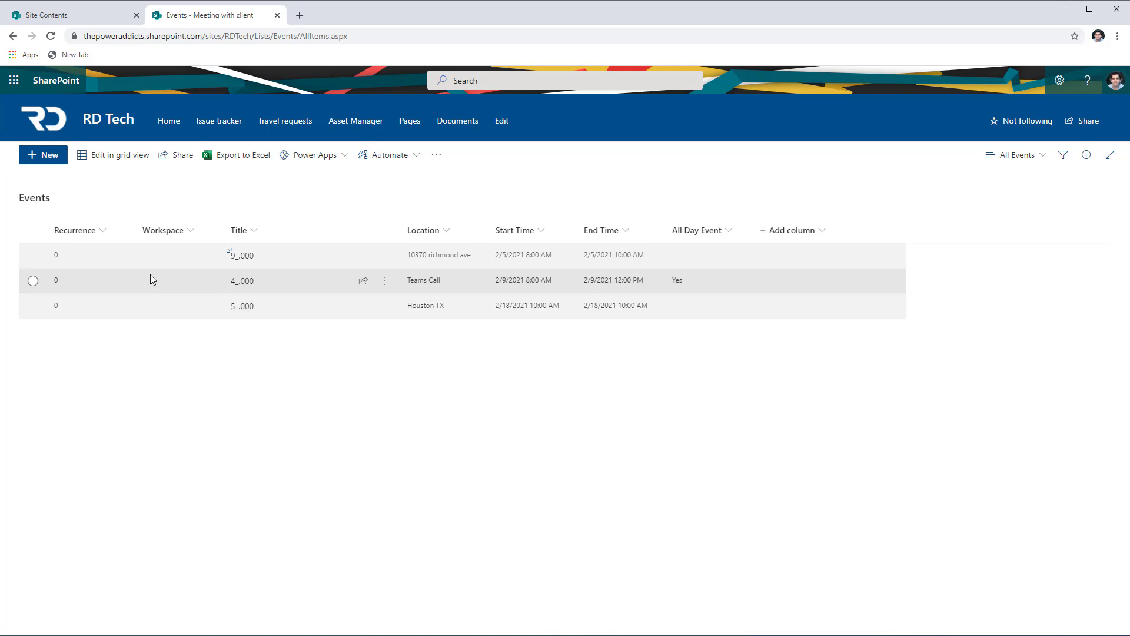
pyautogui.hotkey('alt', 'Left')
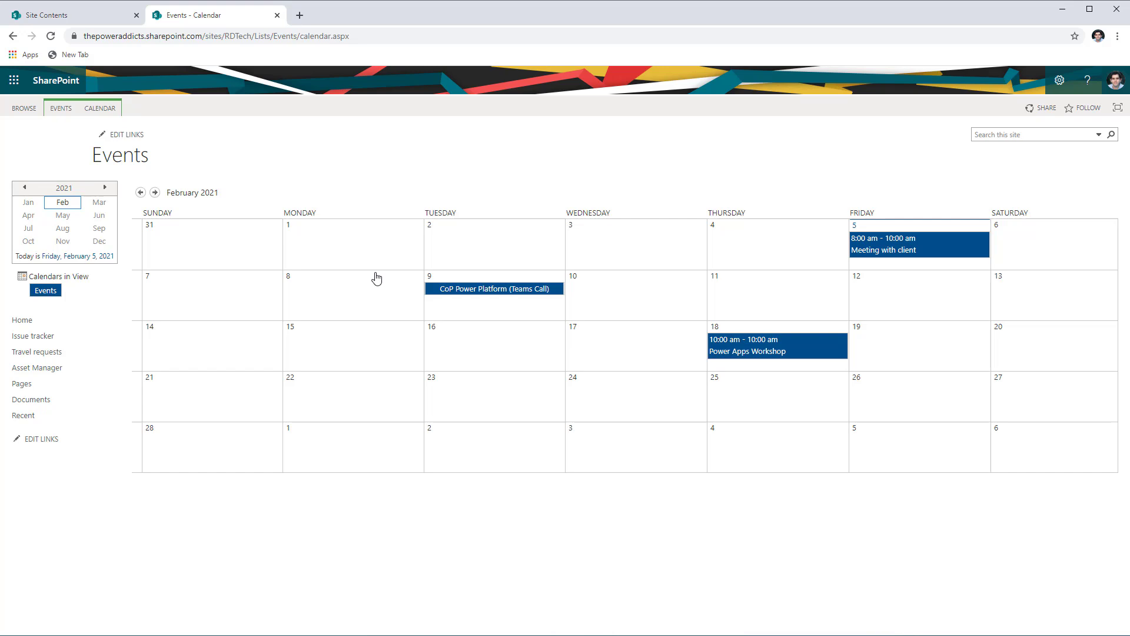
pyautogui.click(101, 108)
pyautogui.click(261, 139)
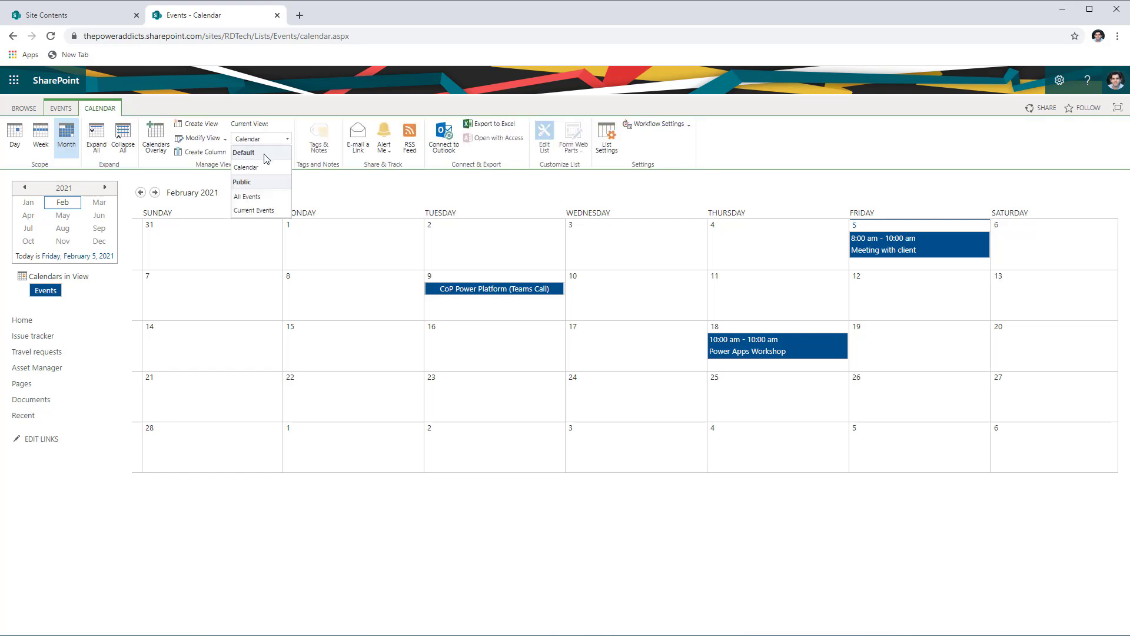
pyautogui.click(262, 197)
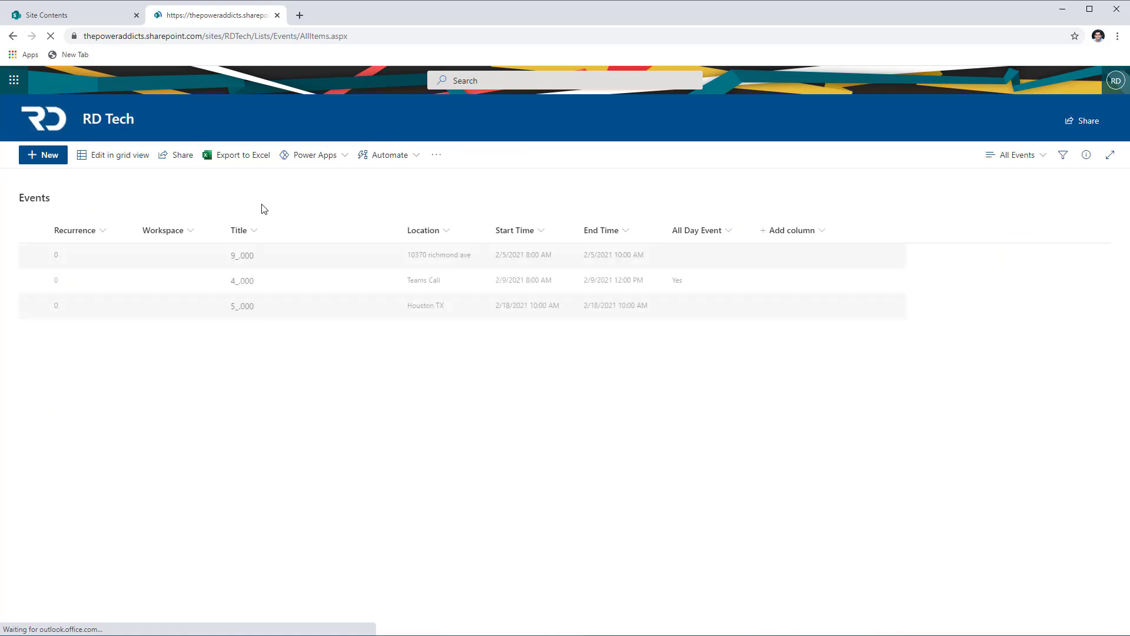
pyautogui.click(1014, 158)
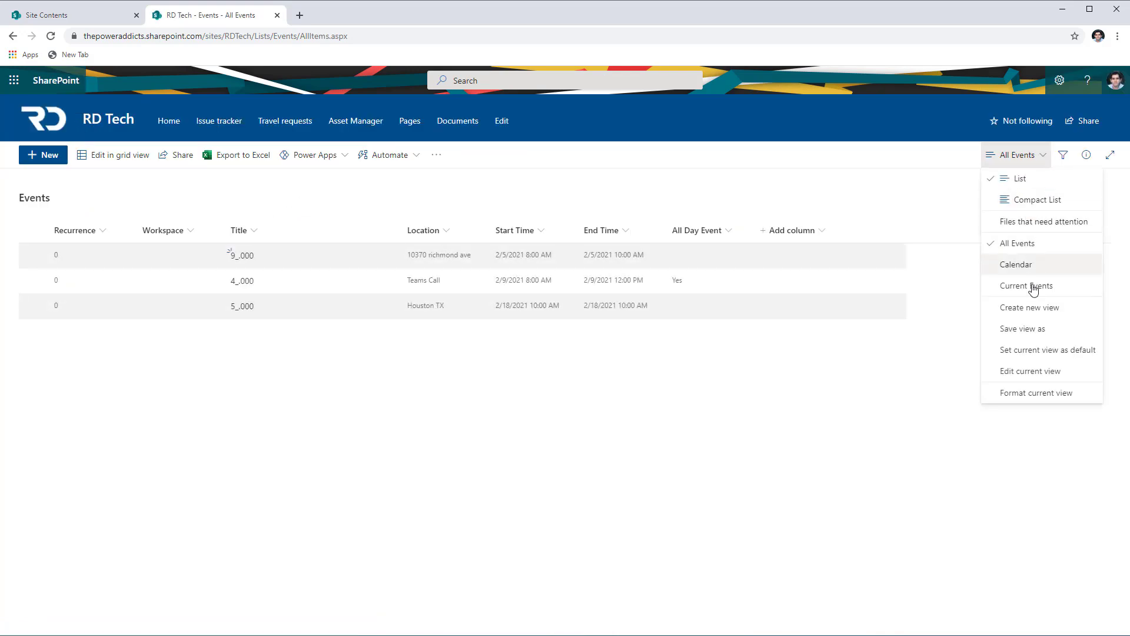
pyautogui.click(1033, 312)
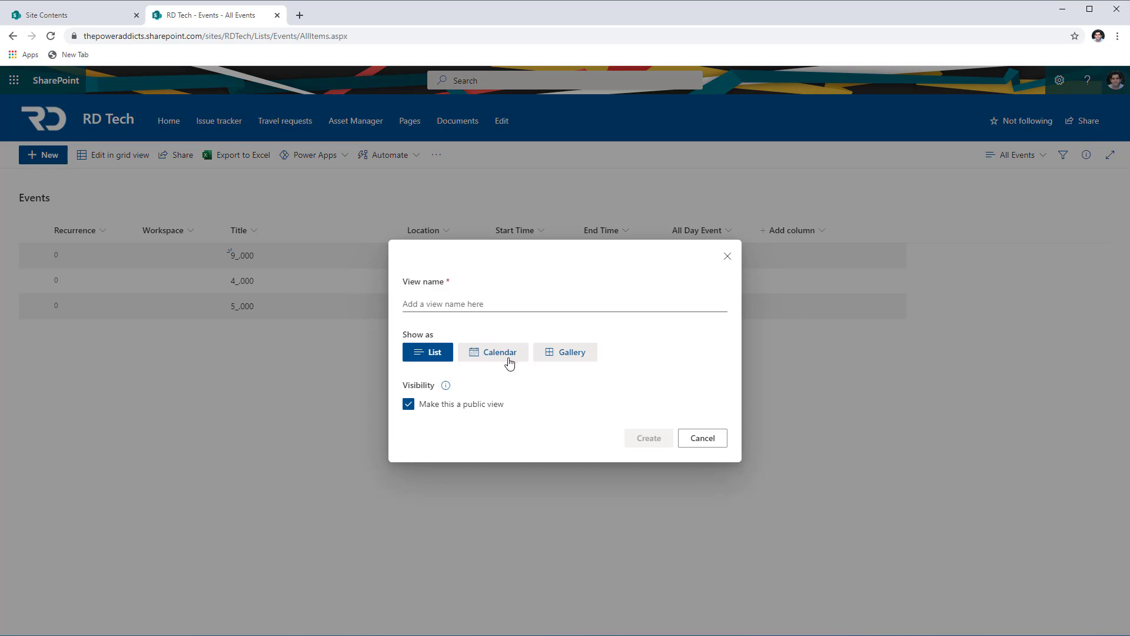
# Step: Create a public calendar view named 'Events Calendar' using Start Time and End Time as its dates
pyautogui.click(507, 358)
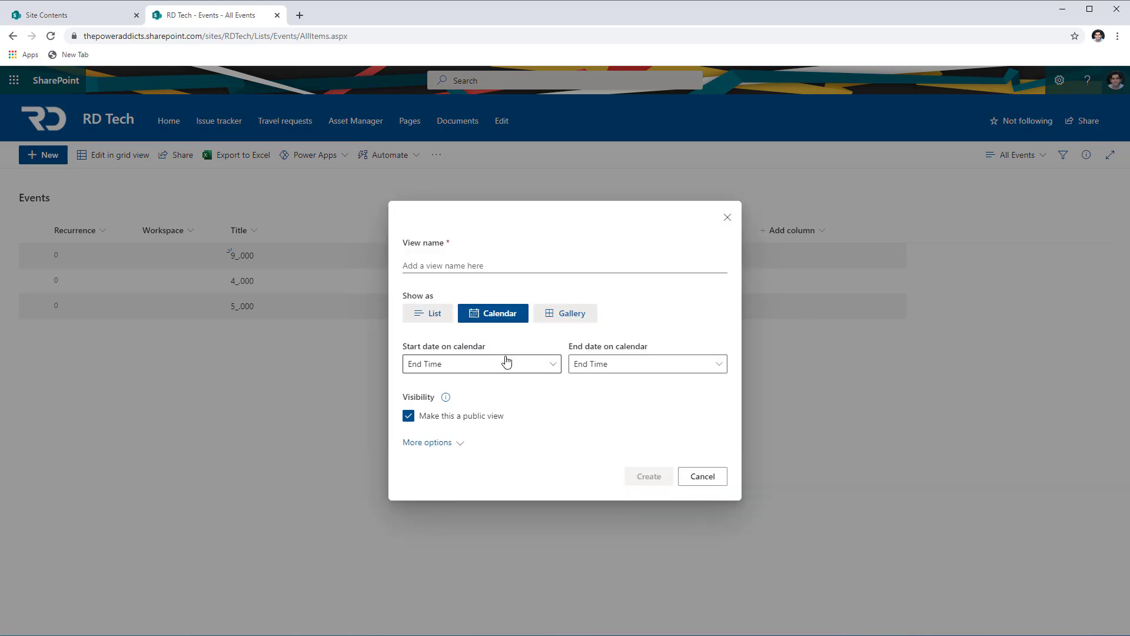
pyautogui.click(439, 266)
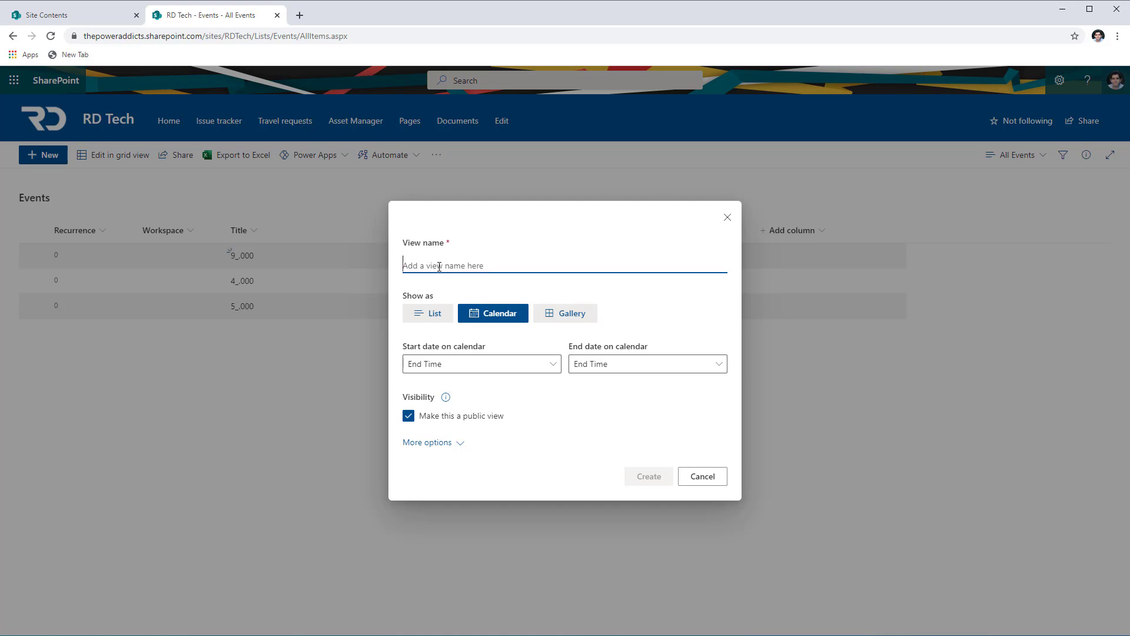
pyautogui.write('Events Calendar')
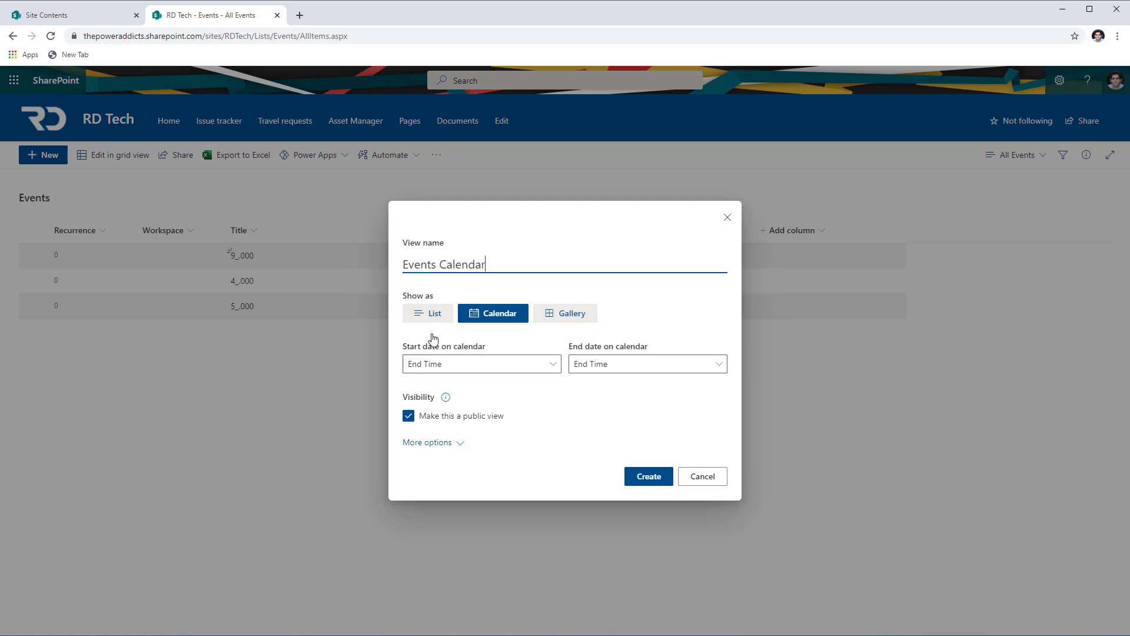
pyautogui.click(481, 370)
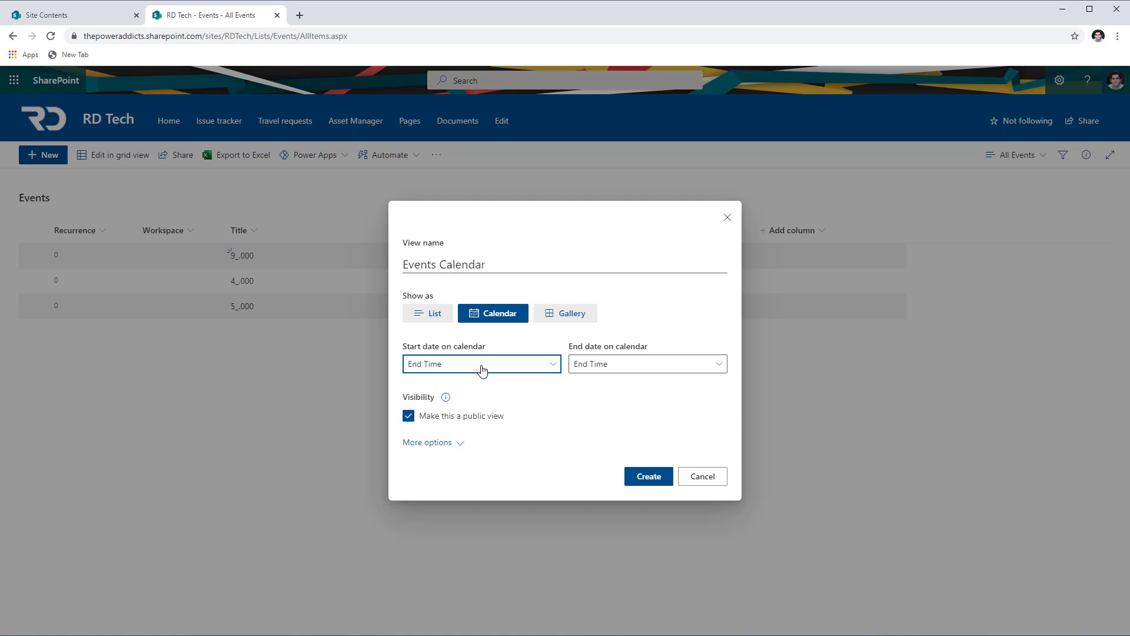
pyautogui.click(445, 449)
pyautogui.click(653, 362)
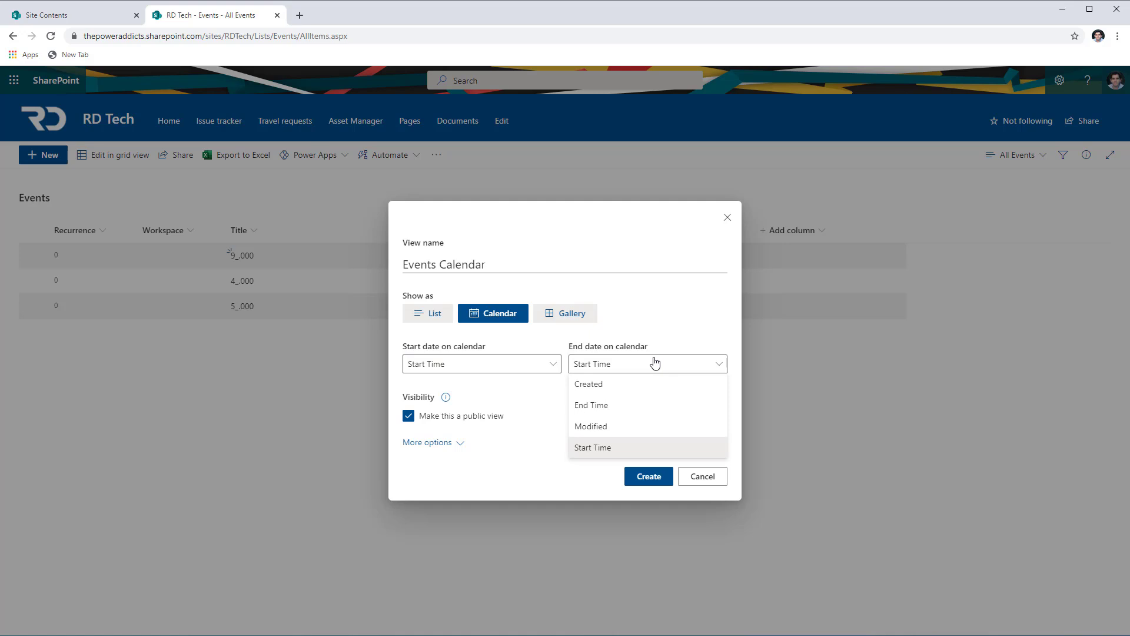
pyautogui.click(617, 405)
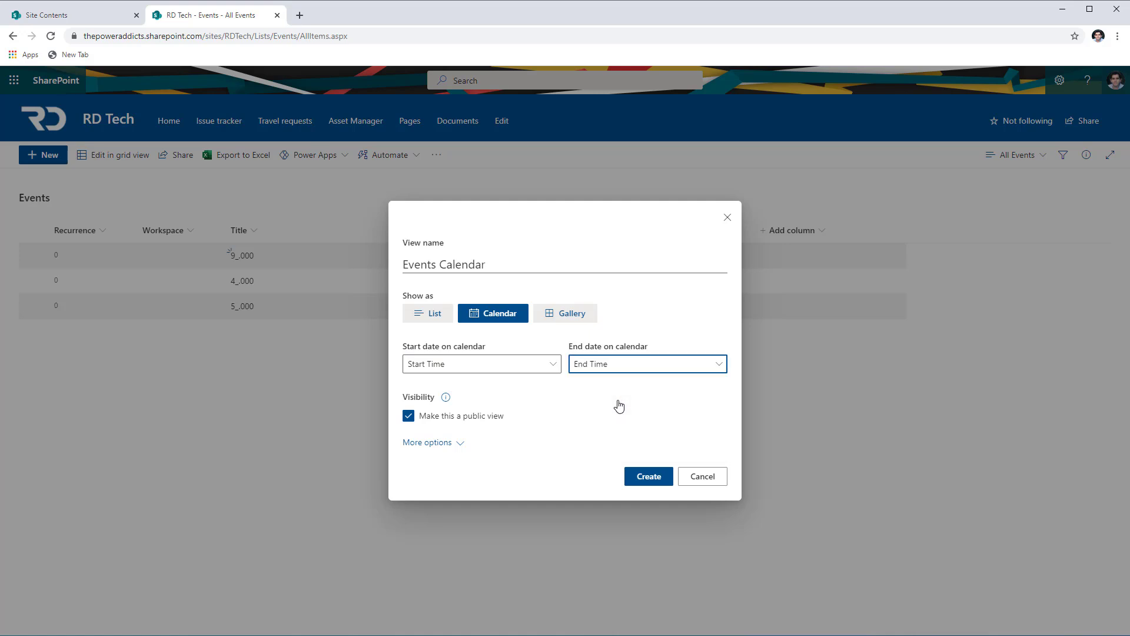
pyautogui.click(426, 430)
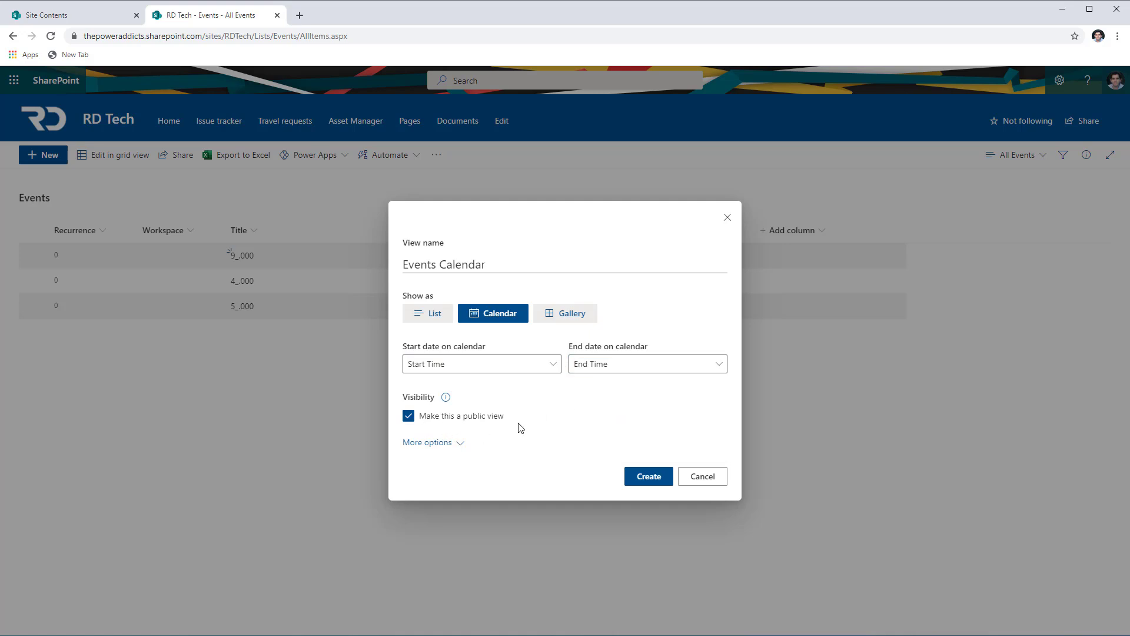
pyautogui.click(654, 477)
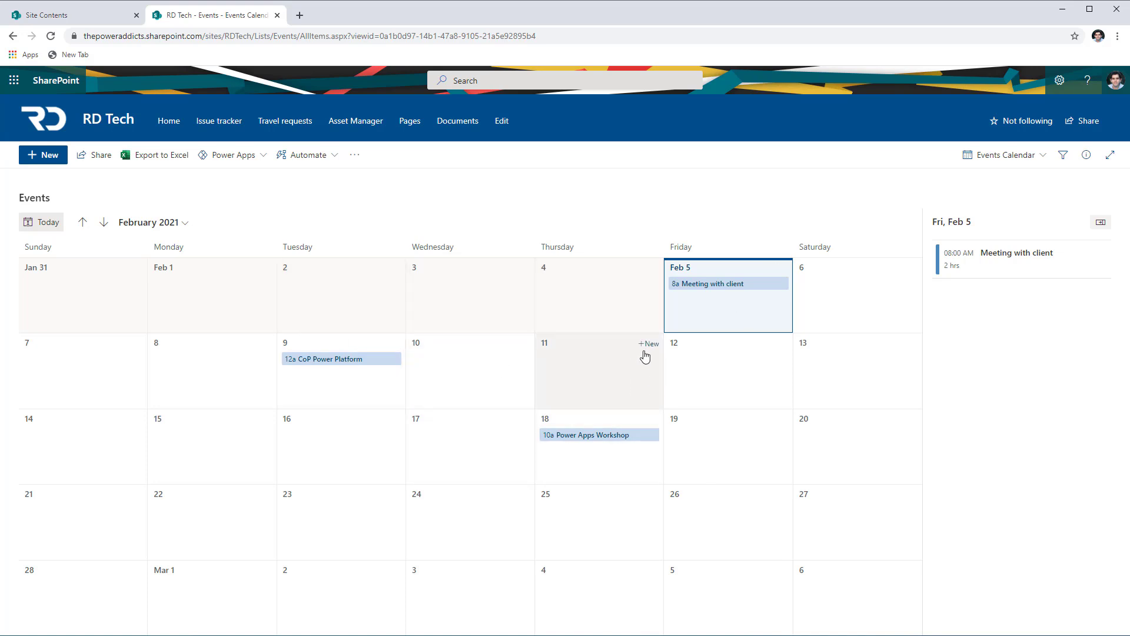
# Step: Start a new event from a day cell on the Events Calendar
pyautogui.click(648, 343)
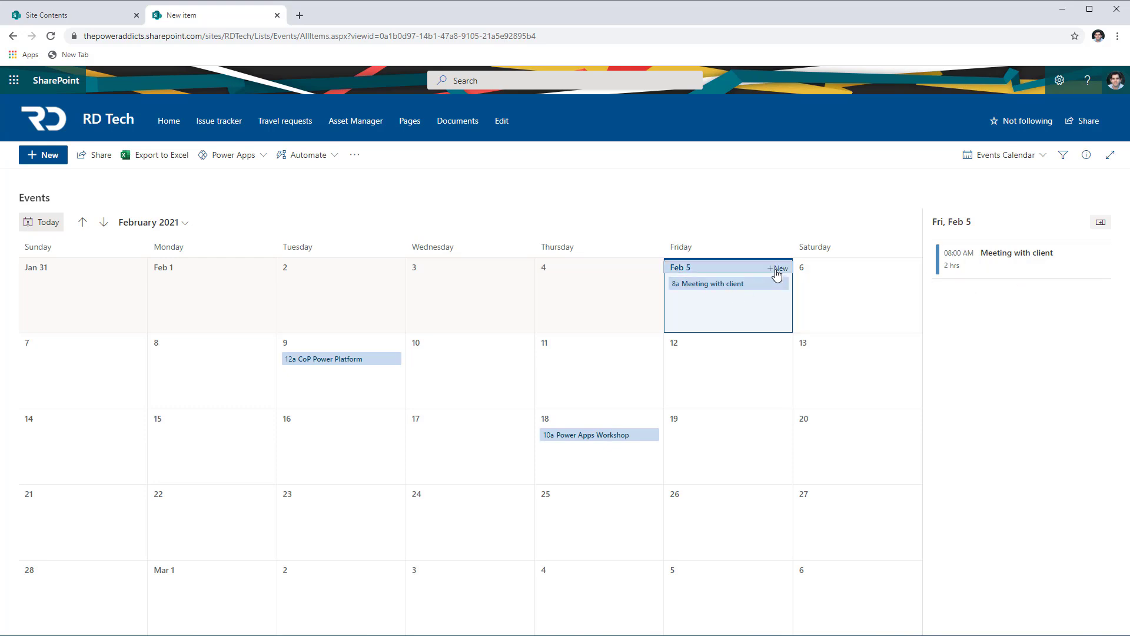
# Step: Save a Feb 5 Company Meeting event, 9:00–11:00 AM, category Meeting, located at 10370 Richmond Ave
pyautogui.click(777, 269)
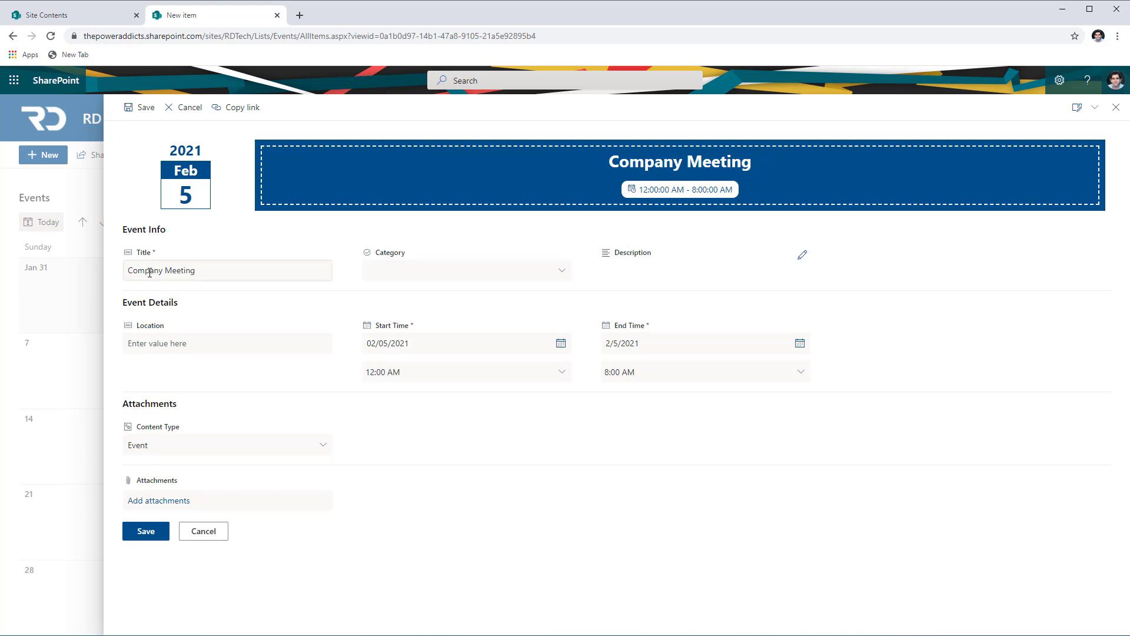
pyautogui.click(564, 271)
pyautogui.click(388, 312)
pyautogui.click(280, 347)
pyautogui.write('10370 Richmond Ave')
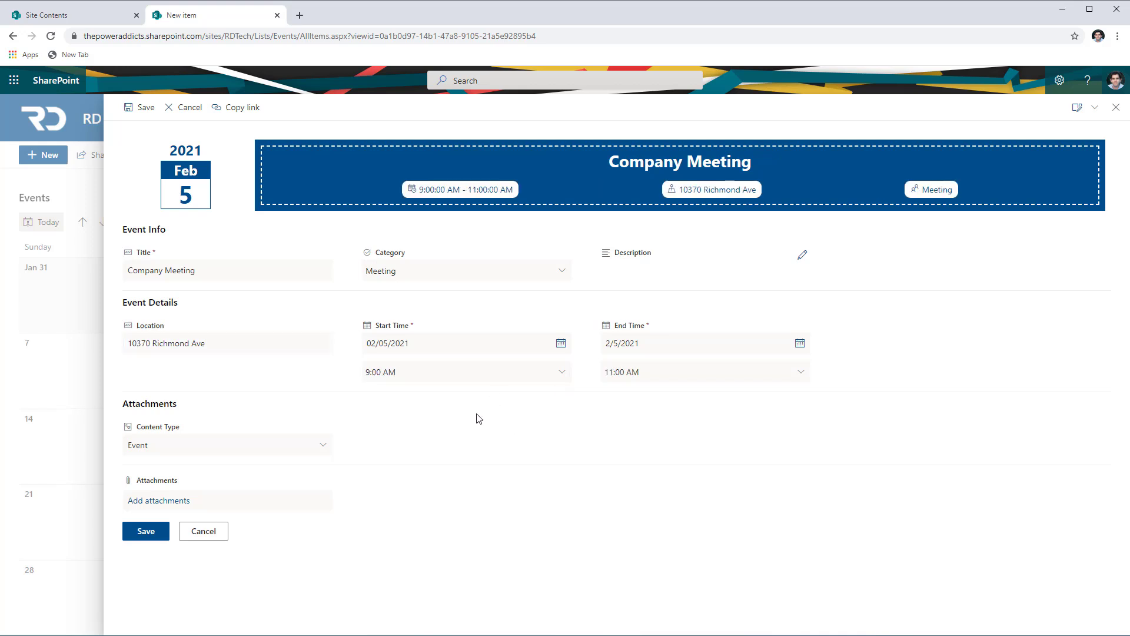
pyautogui.click(144, 535)
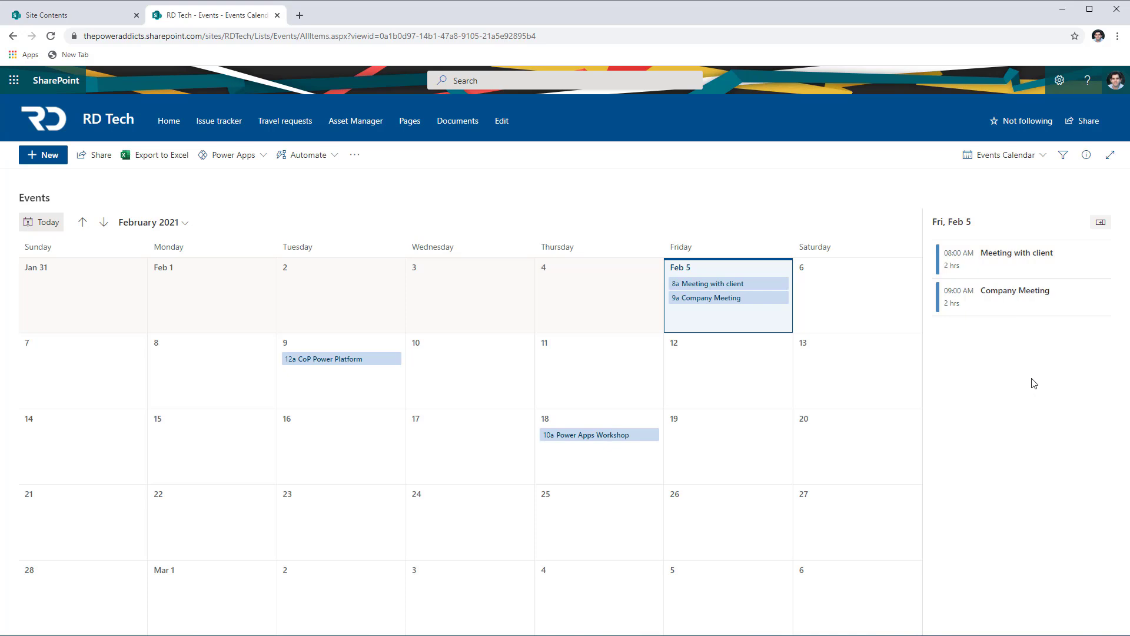
# Step: Open the details pane for Meeting with client and narrow it to widen the calendar
pyautogui.moveTo(774, 281)
pyautogui.click(1017, 268)
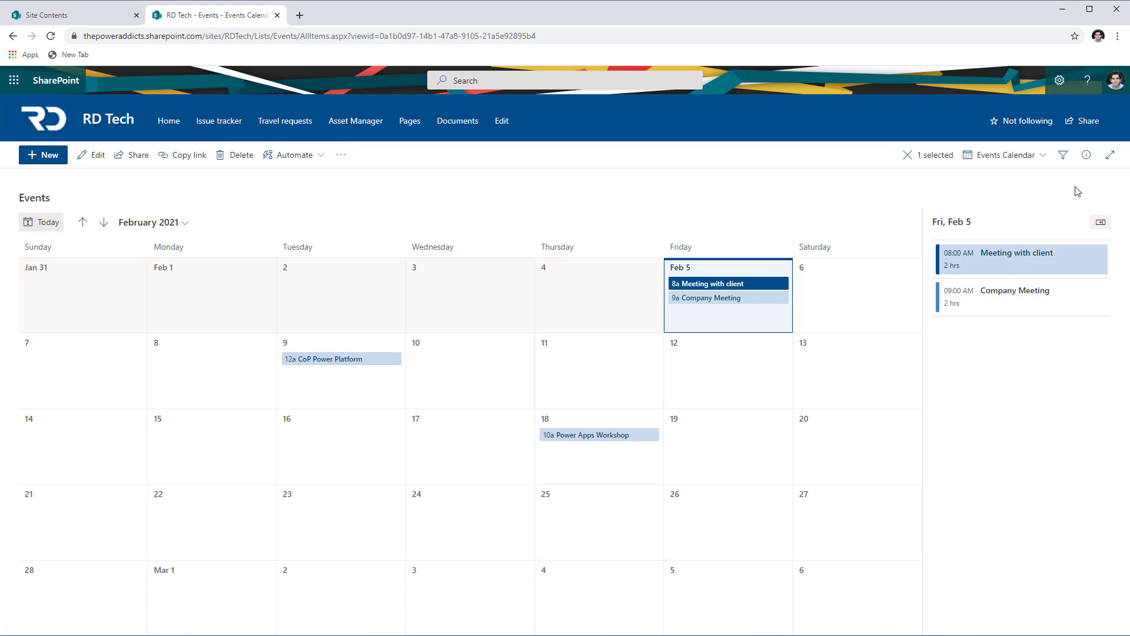
pyautogui.click(1082, 165)
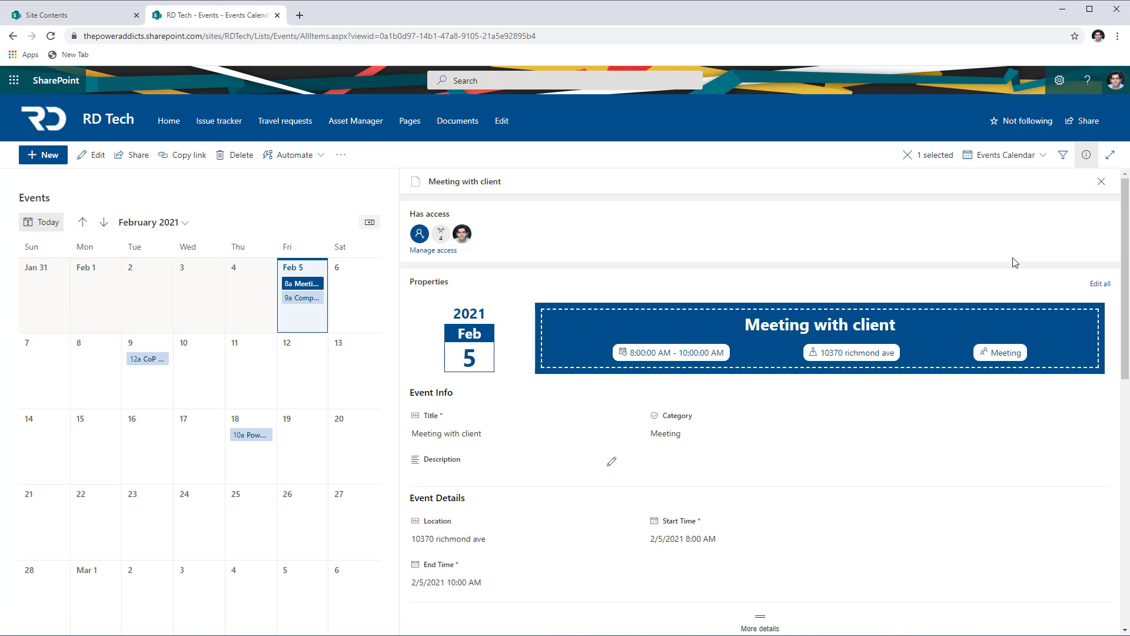
pyautogui.moveTo(398, 221); pyautogui.dragTo(641, 203)
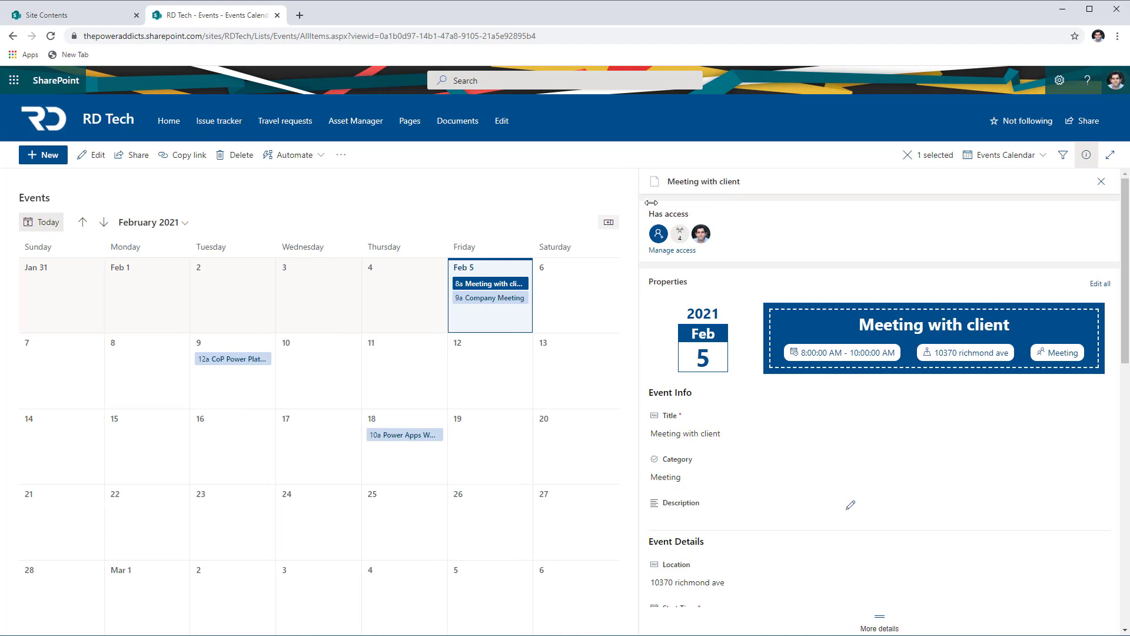
pyautogui.click(636, 224)
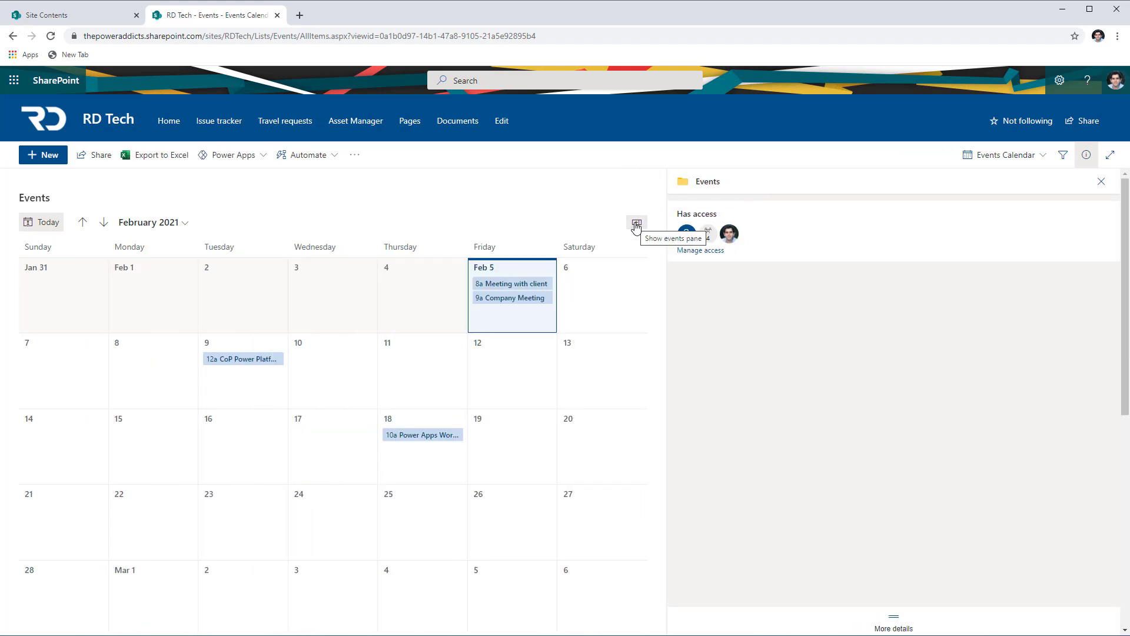
pyautogui.click(637, 224)
pyautogui.click(637, 224)
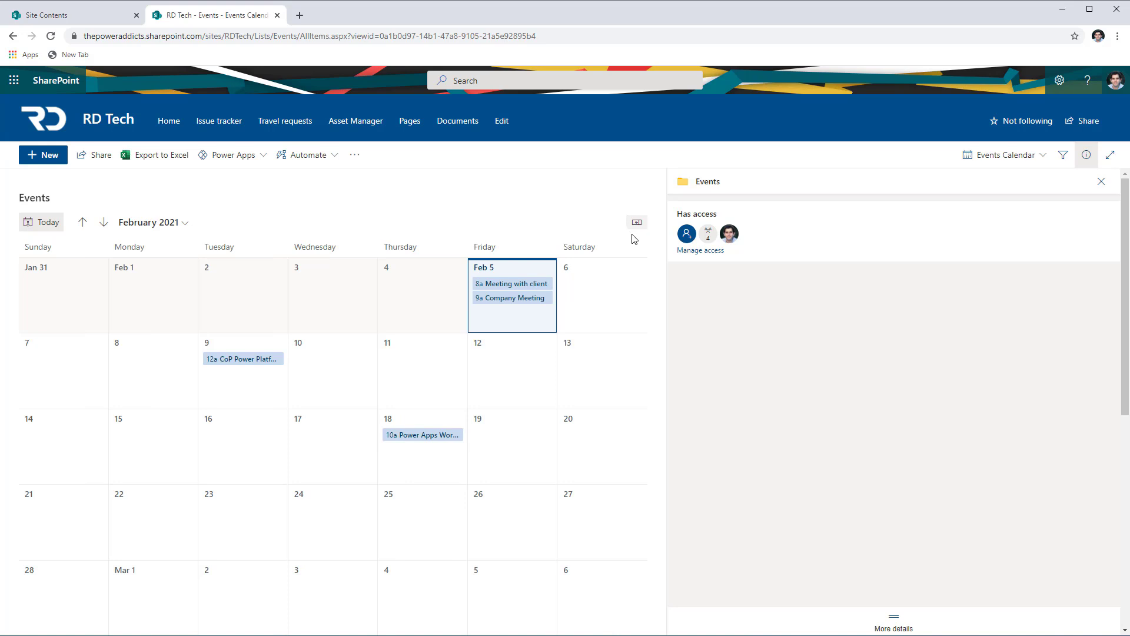
# Step: Change Company Meeting's category to Business, then show Meeting with client's details again
pyautogui.click(508, 287)
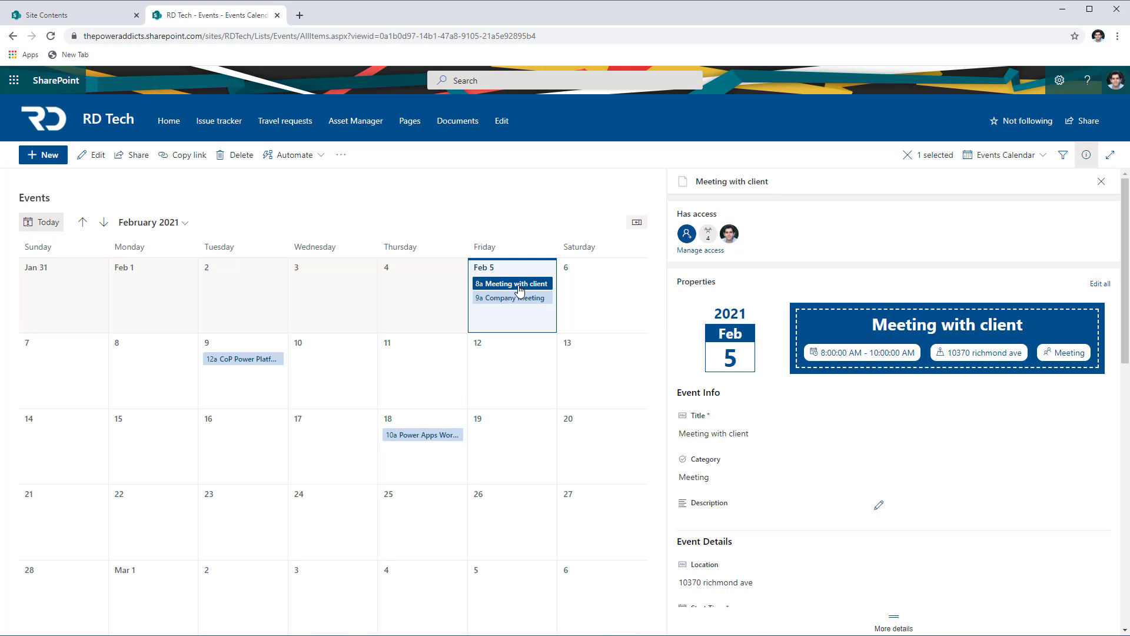
pyautogui.click(518, 298)
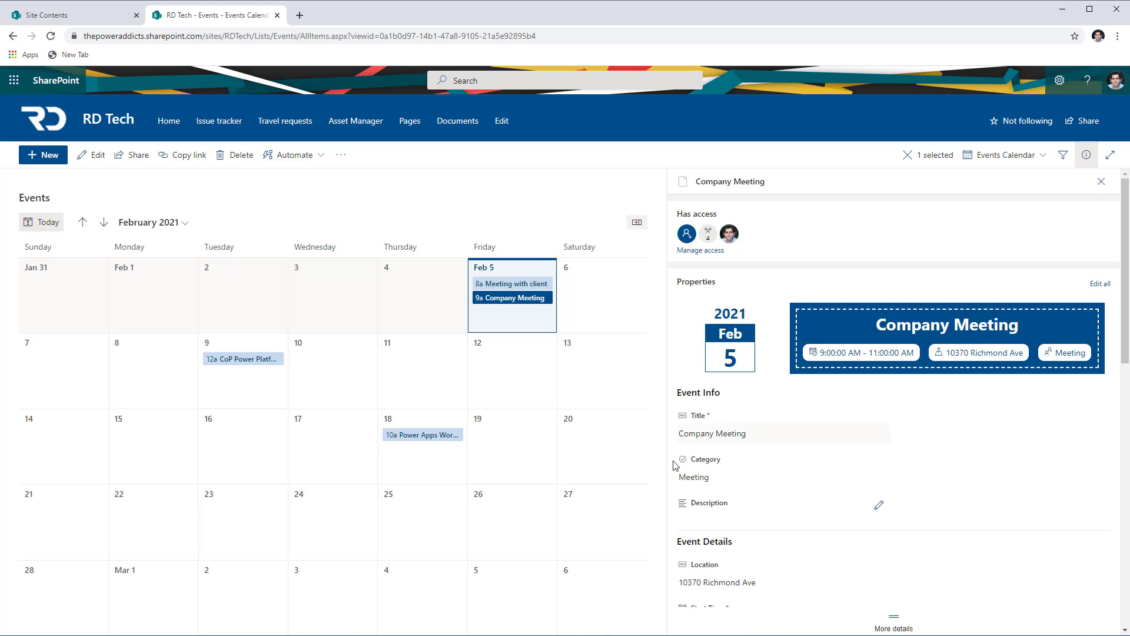
pyautogui.click(736, 479)
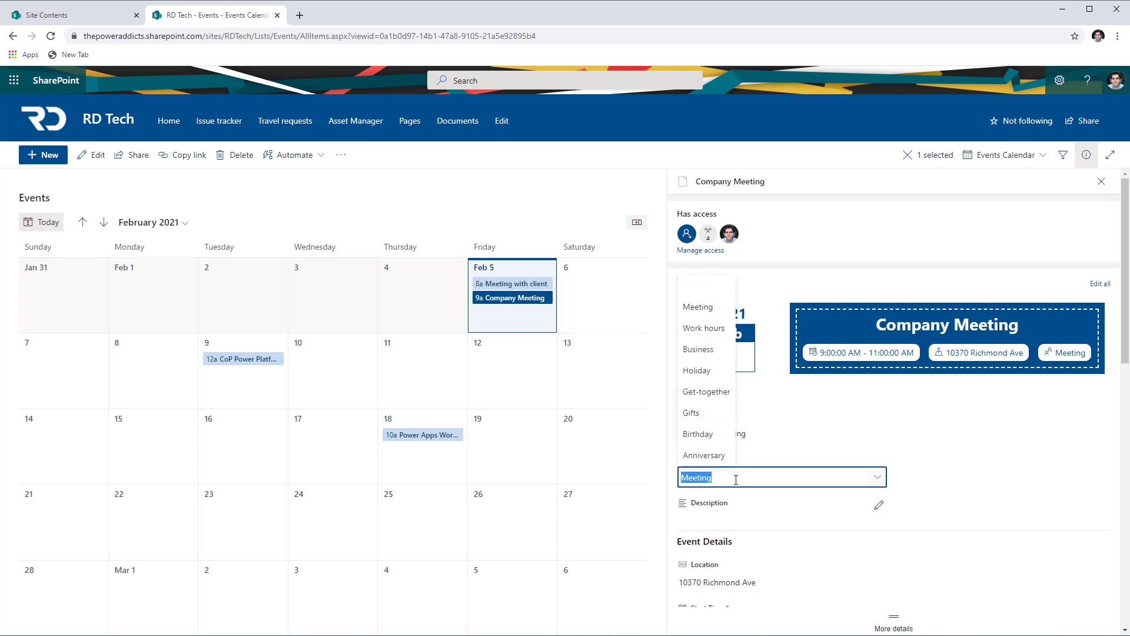
pyautogui.click(704, 350)
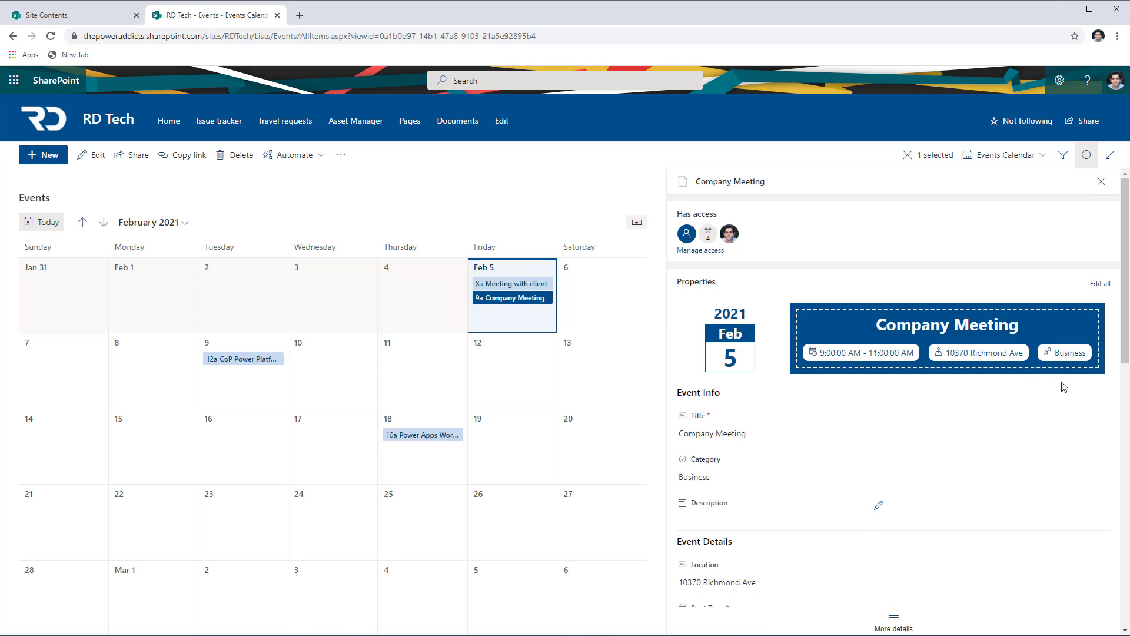
pyautogui.click(511, 284)
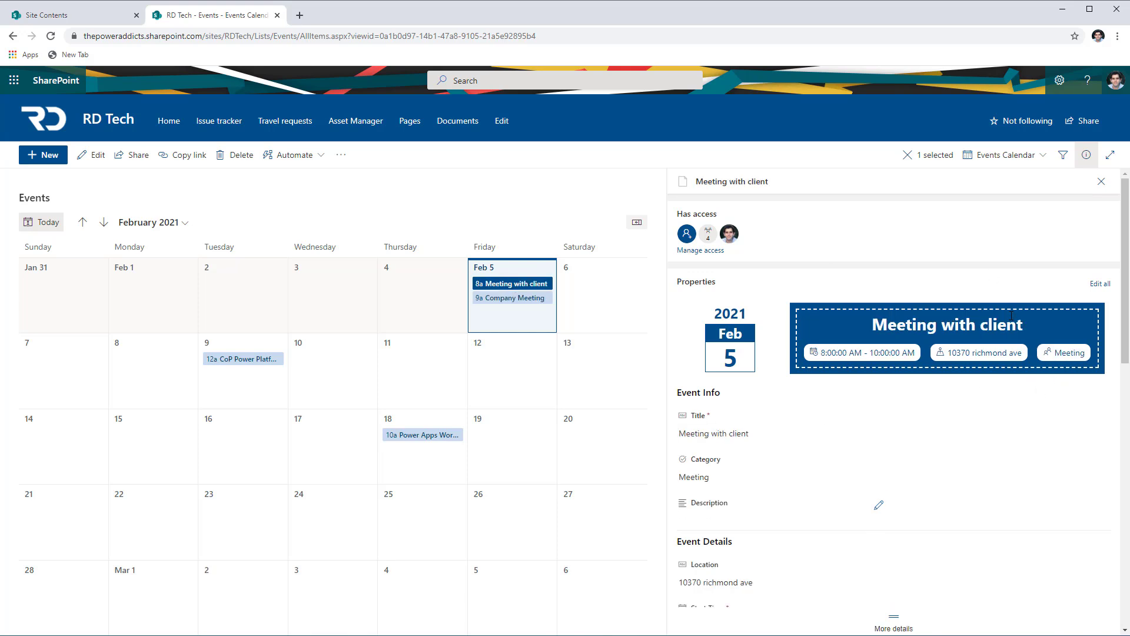
# Step: Apply and save the Teal site theme, then close the event details pane
pyautogui.click(1060, 80)
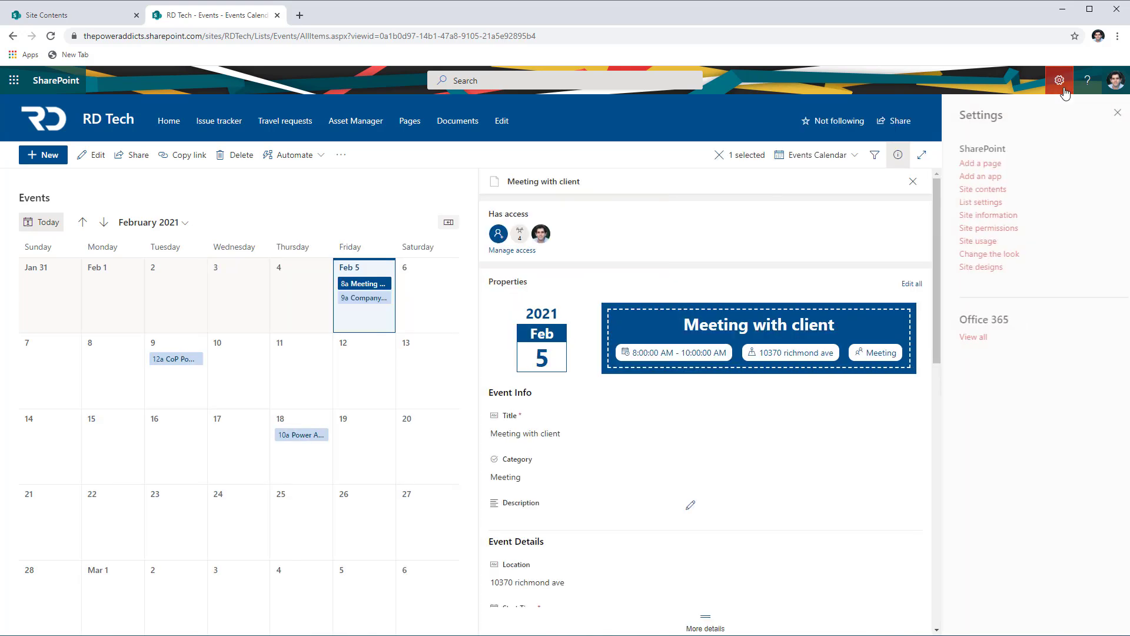
pyautogui.click(978, 258)
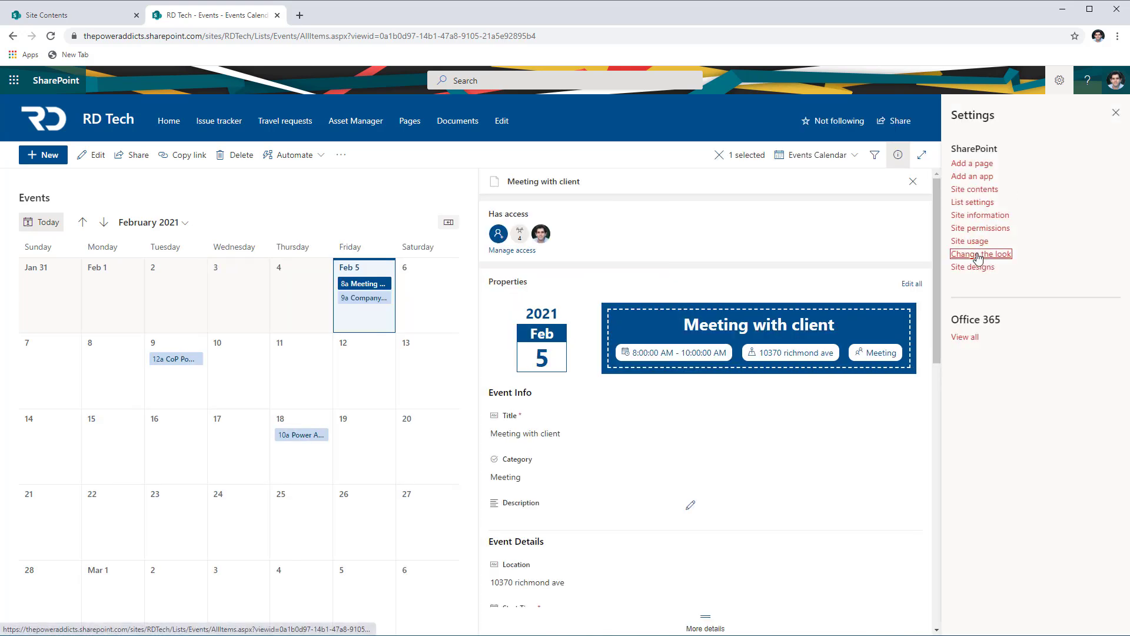
pyautogui.click(969, 140)
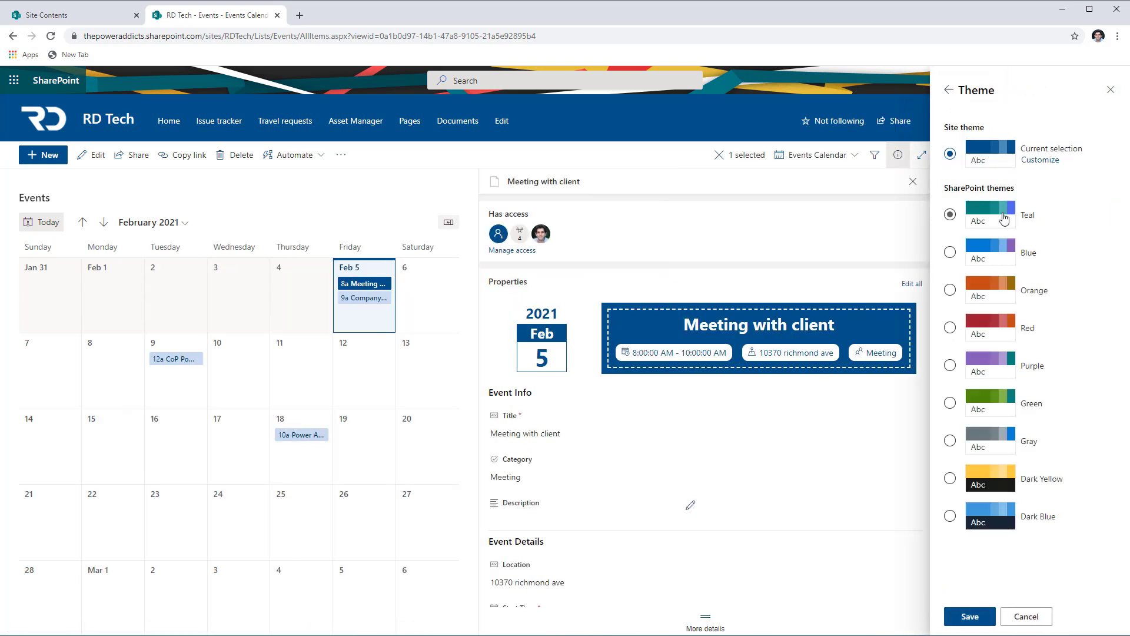
pyautogui.click(950, 222)
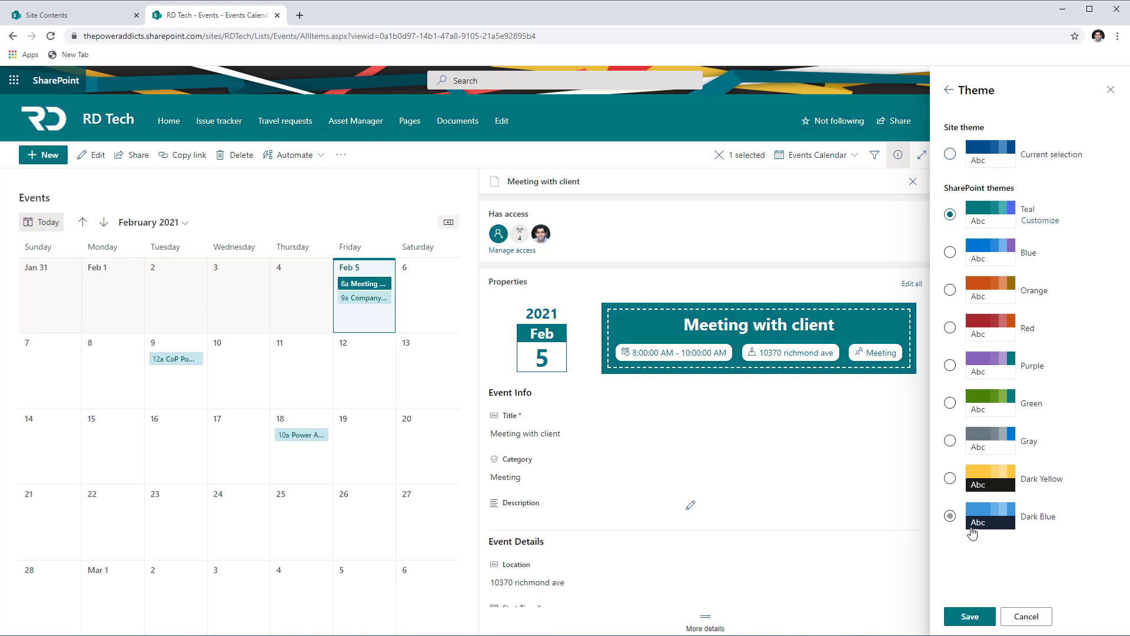
pyautogui.click(970, 615)
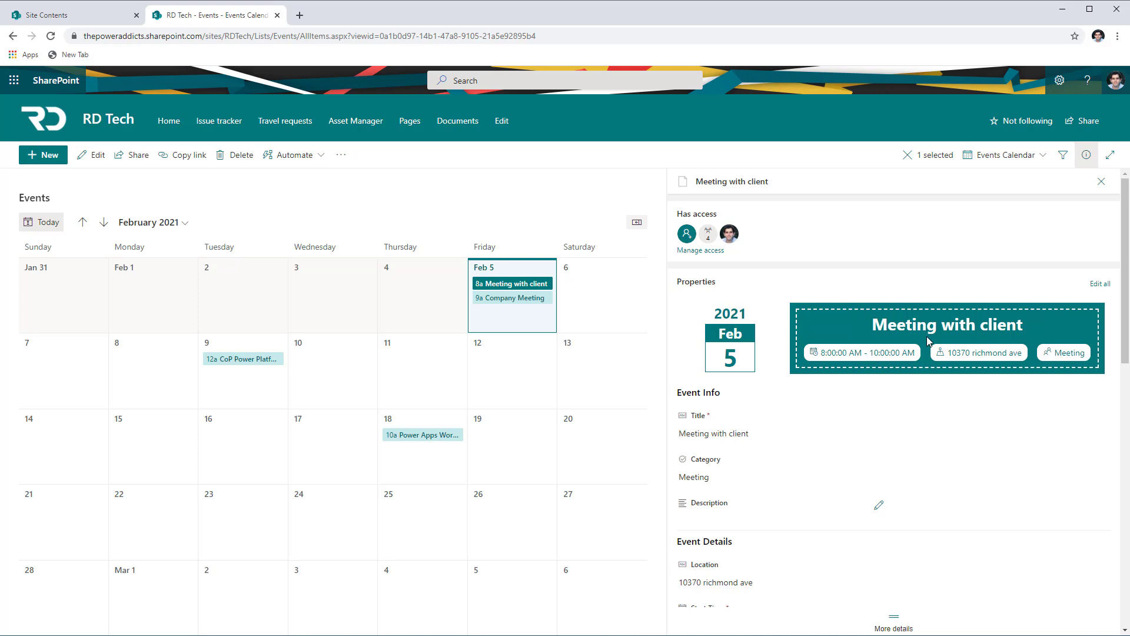
pyautogui.click(1102, 181)
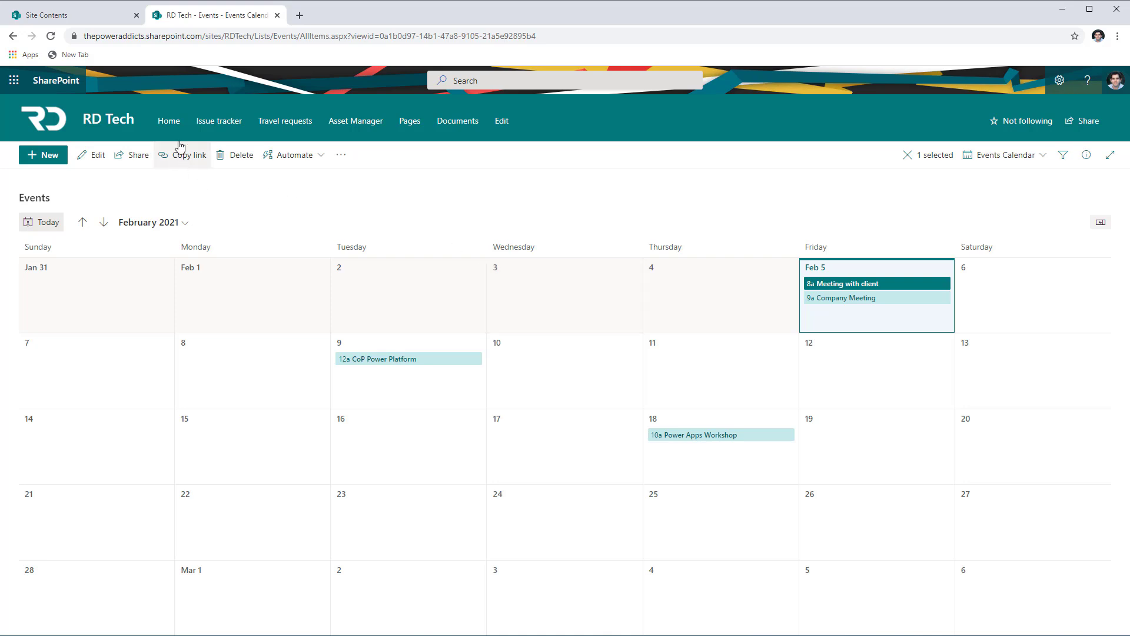
# Step: On the RD Tech home page, filter the Events web part to Business events only
pyautogui.click(169, 121)
pyautogui.scroll(-5, 396, 330)
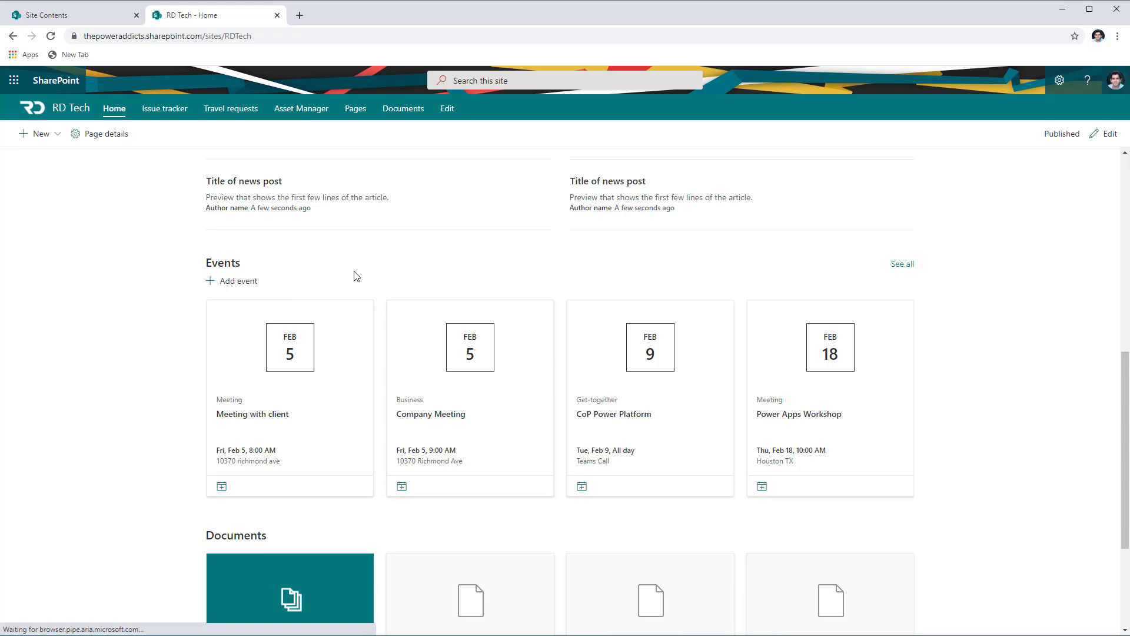
pyautogui.click(215, 377)
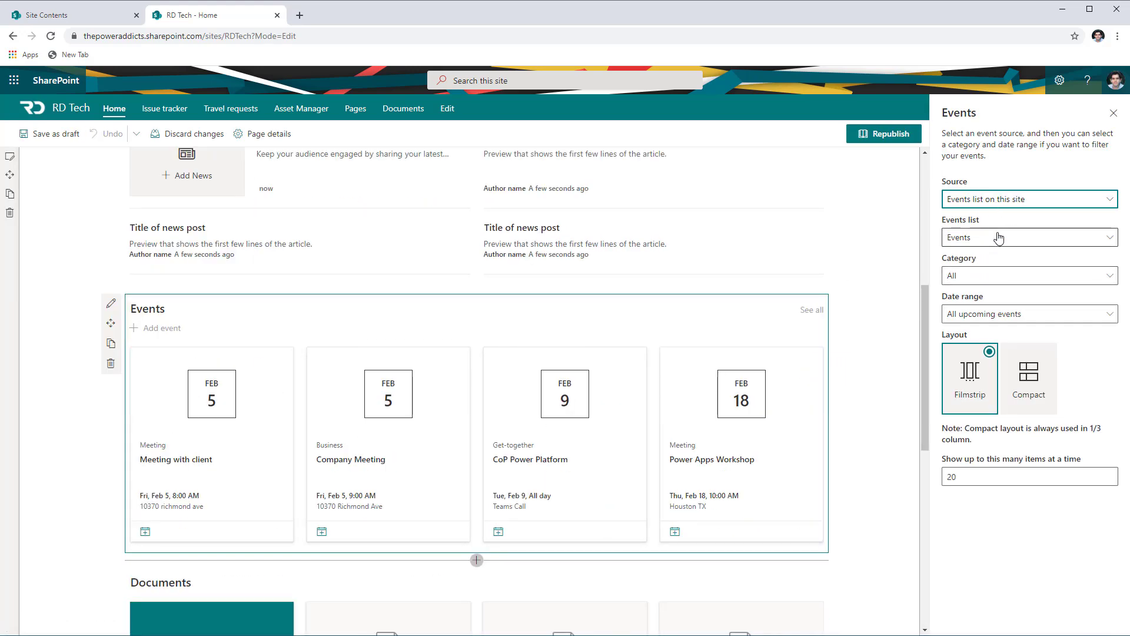
pyautogui.click(1023, 276)
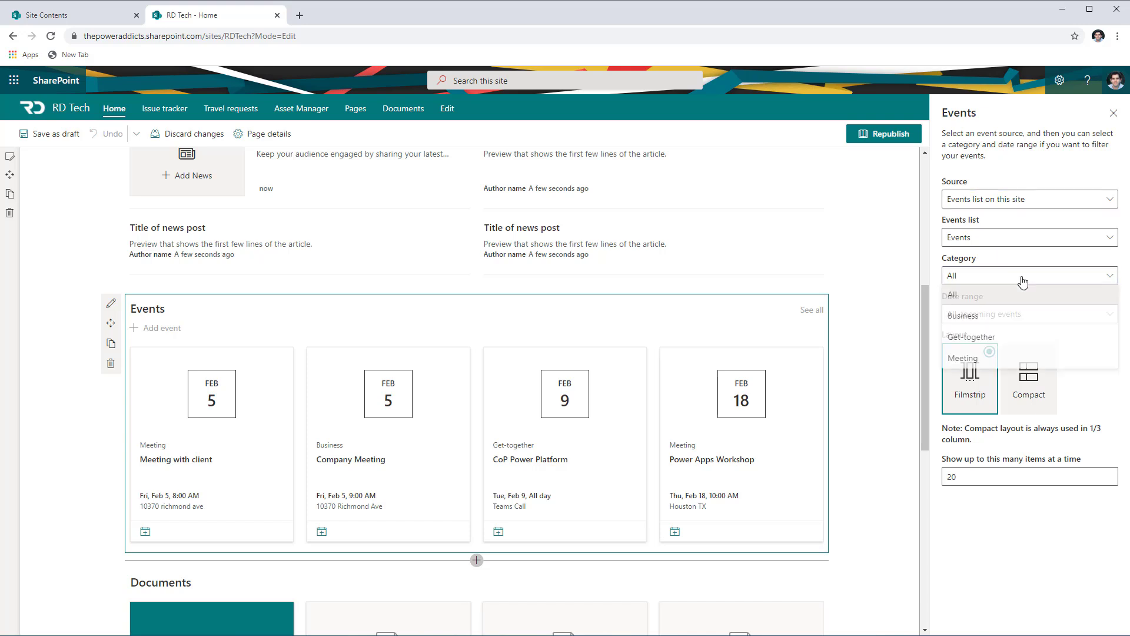
pyautogui.click(984, 321)
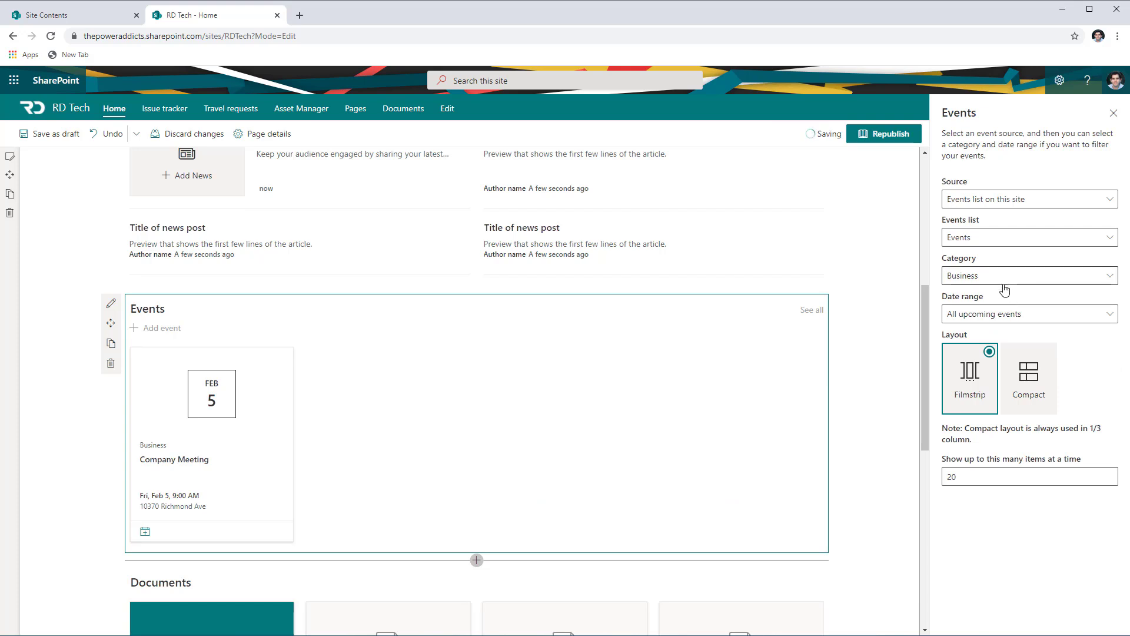
# Step: Keep the date range unchanged, set the Events layout to Filmstrip, and republish the page
pyautogui.click(1011, 315)
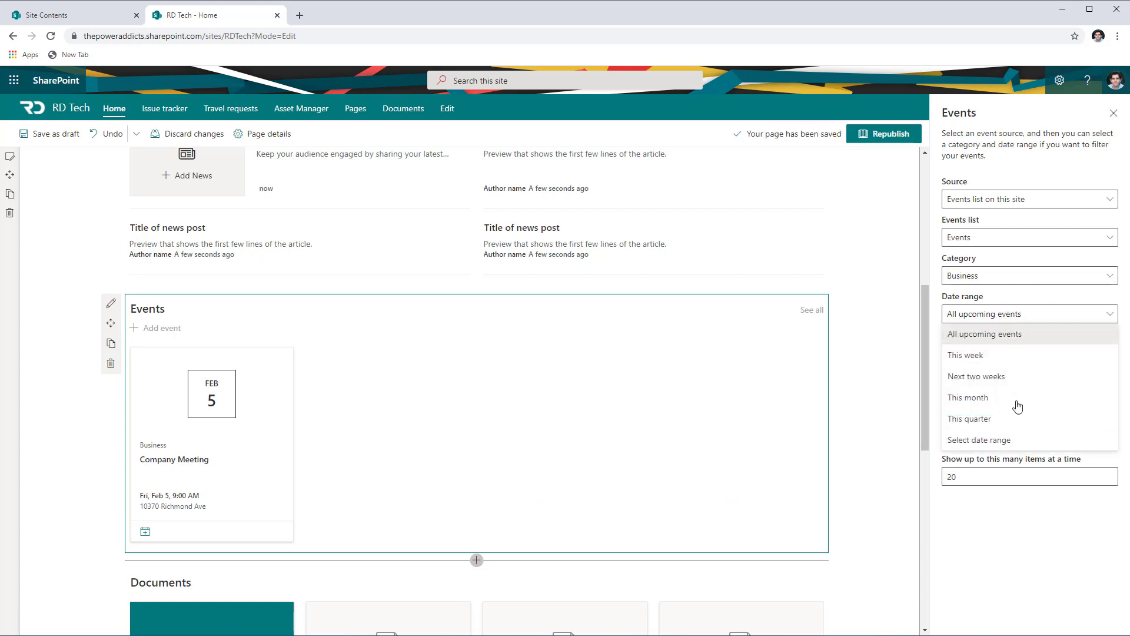
pyautogui.click(1013, 595)
pyautogui.click(1029, 394)
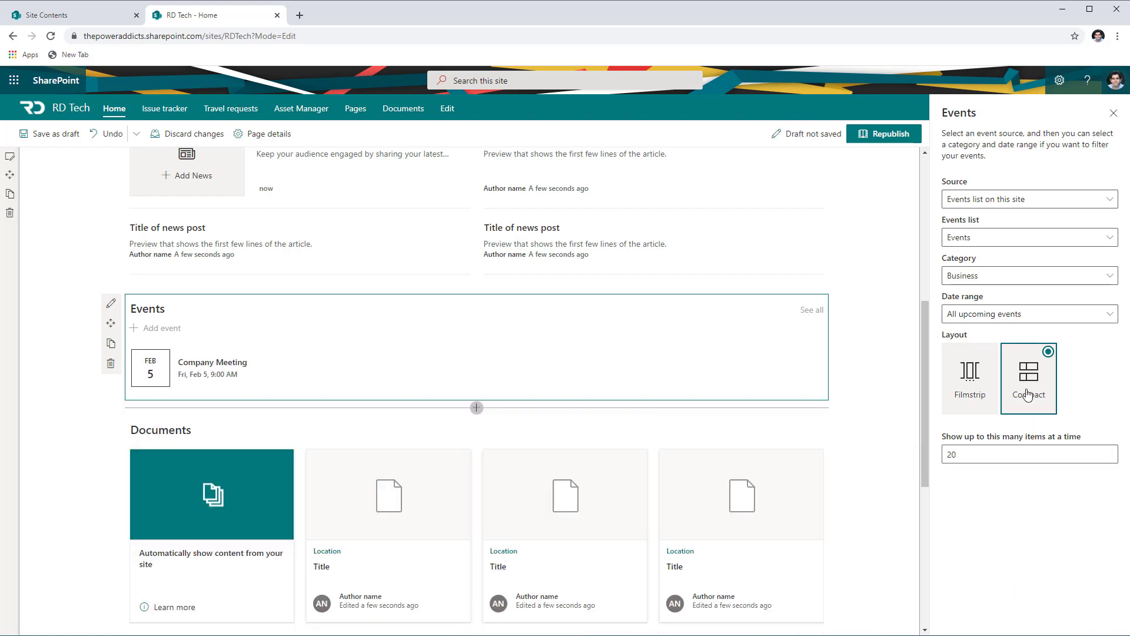
pyautogui.click(980, 385)
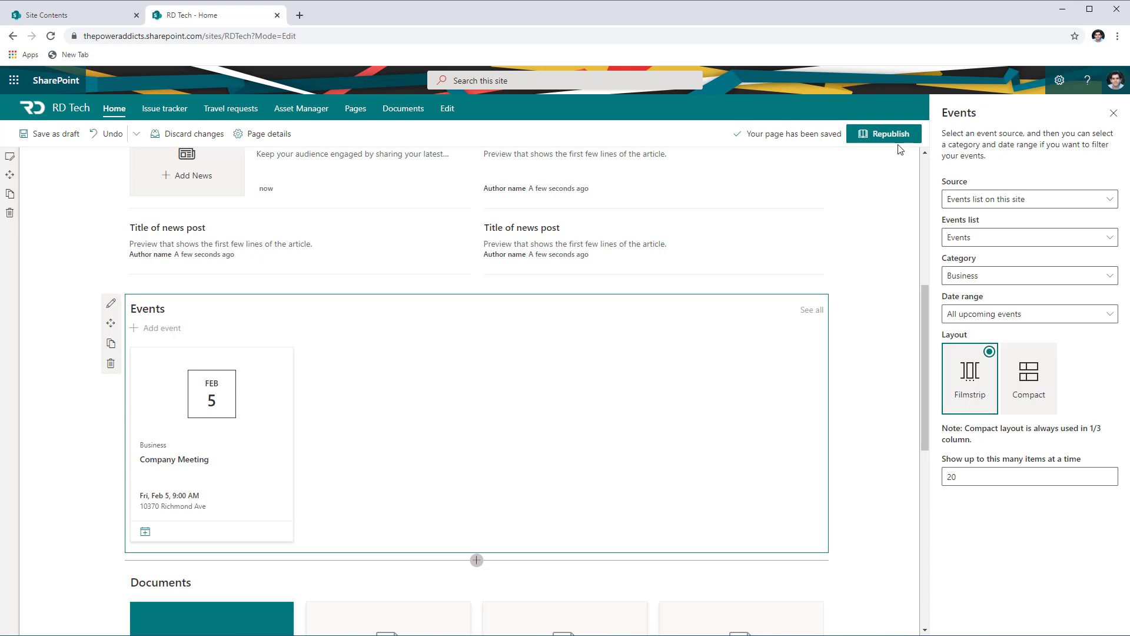
pyautogui.click(884, 134)
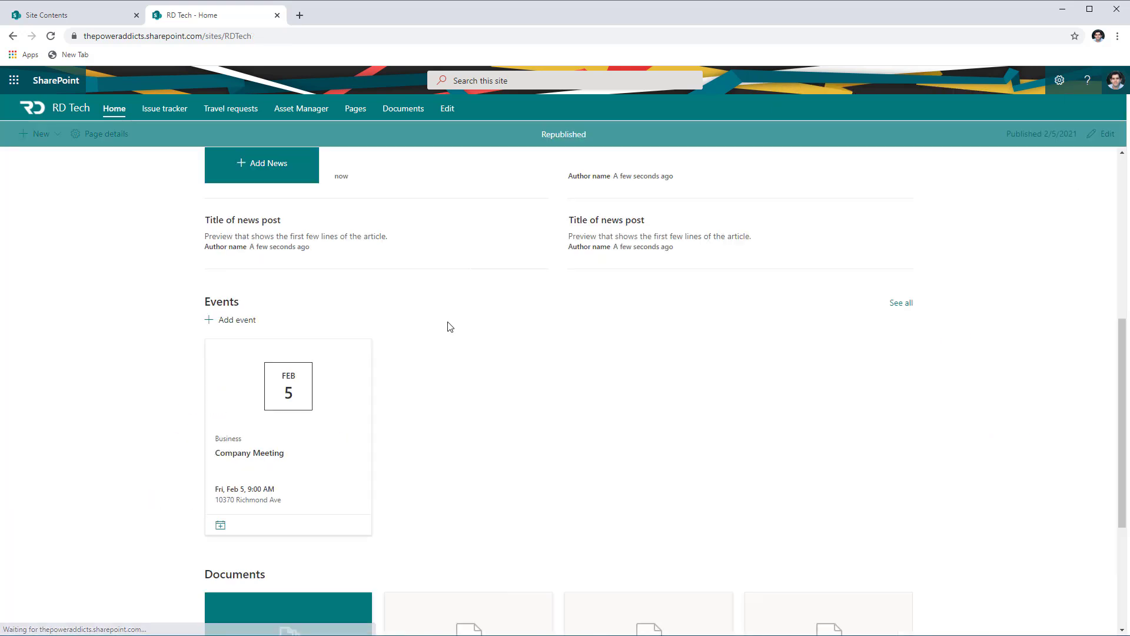
# Step: Open a new Event form from the home page's Add event and look through its fields
pyautogui.click(231, 324)
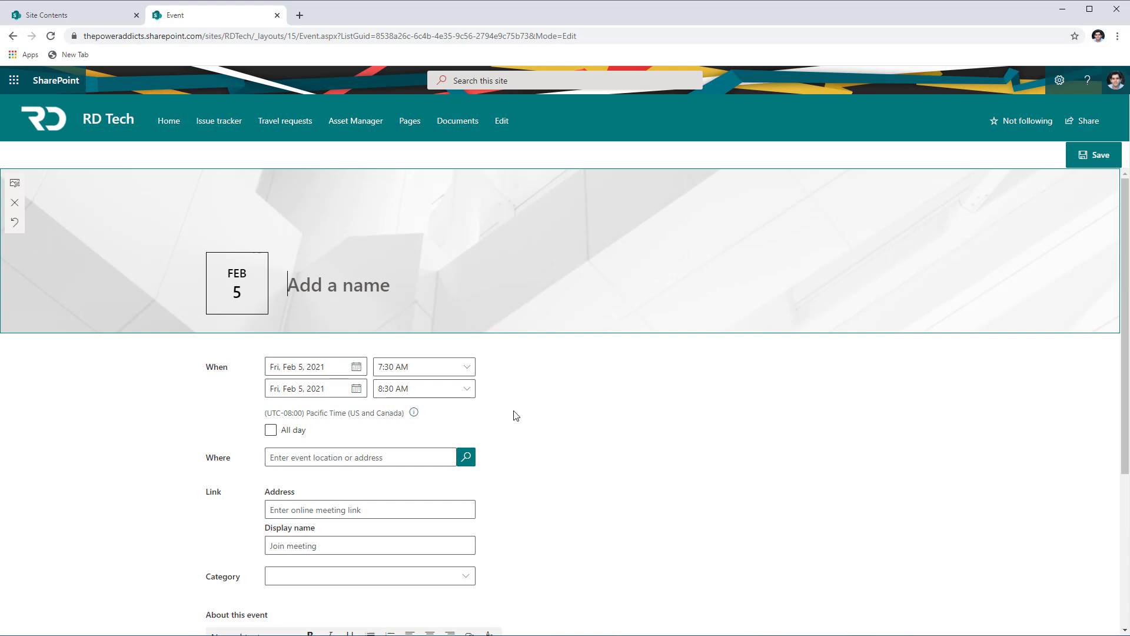
pyautogui.scroll(-3, 526, 457)
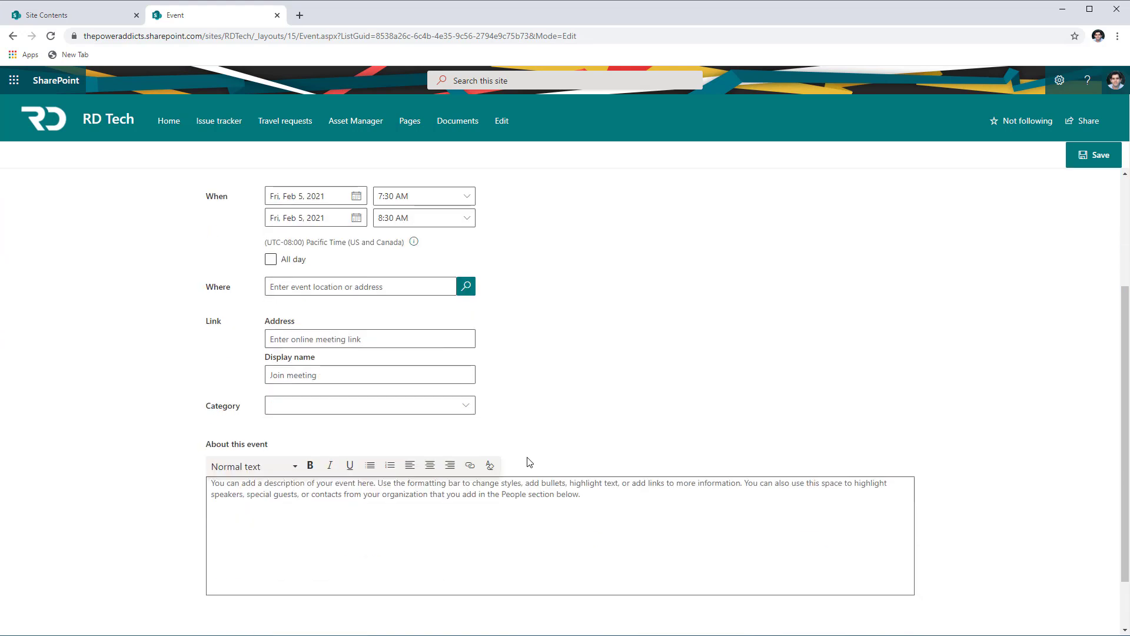
pyautogui.scroll(3, 530, 462)
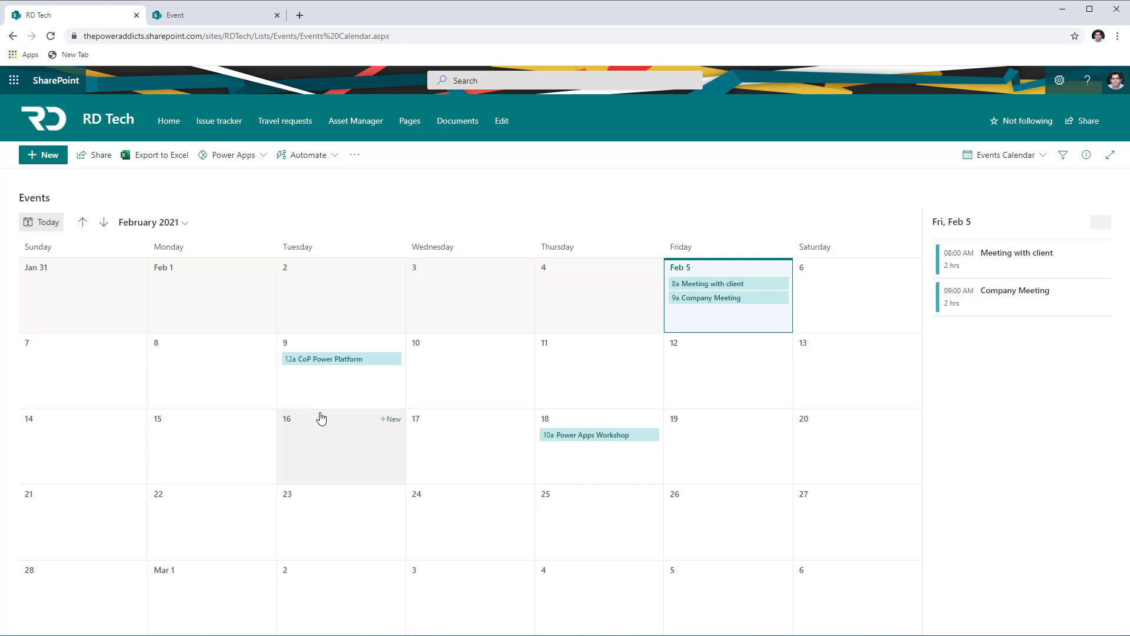
# Step: Copy the Events Calendar URL from the address bar and return to the RD Tech home page
pyautogui.click(329, 38)
pyautogui.hotkey('ctrl', 'c')
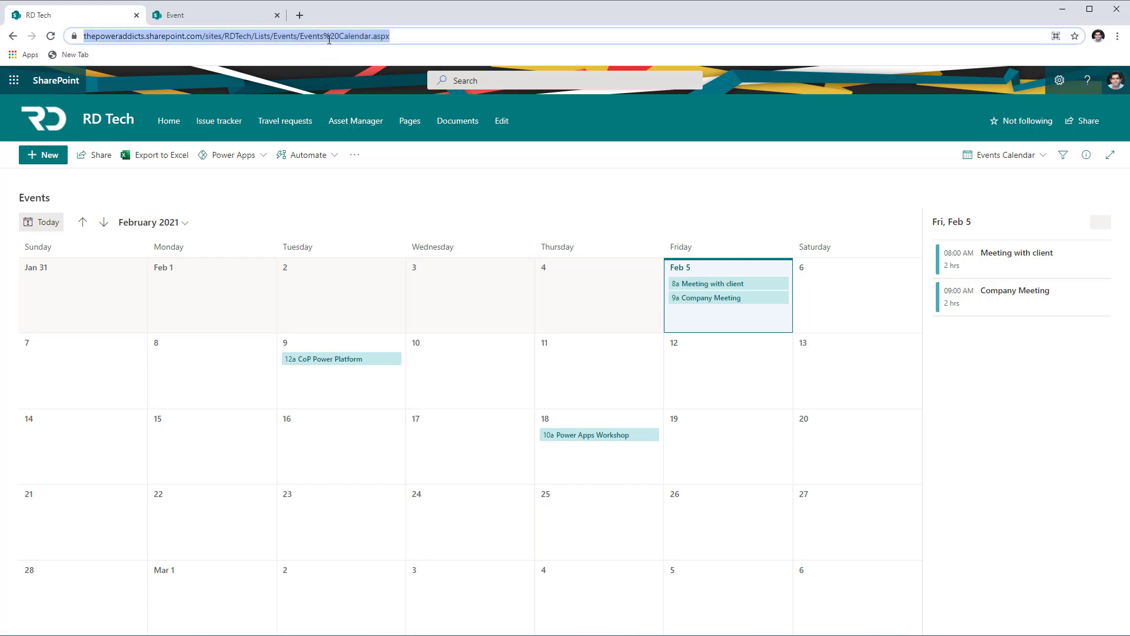
pyautogui.click(354, 181)
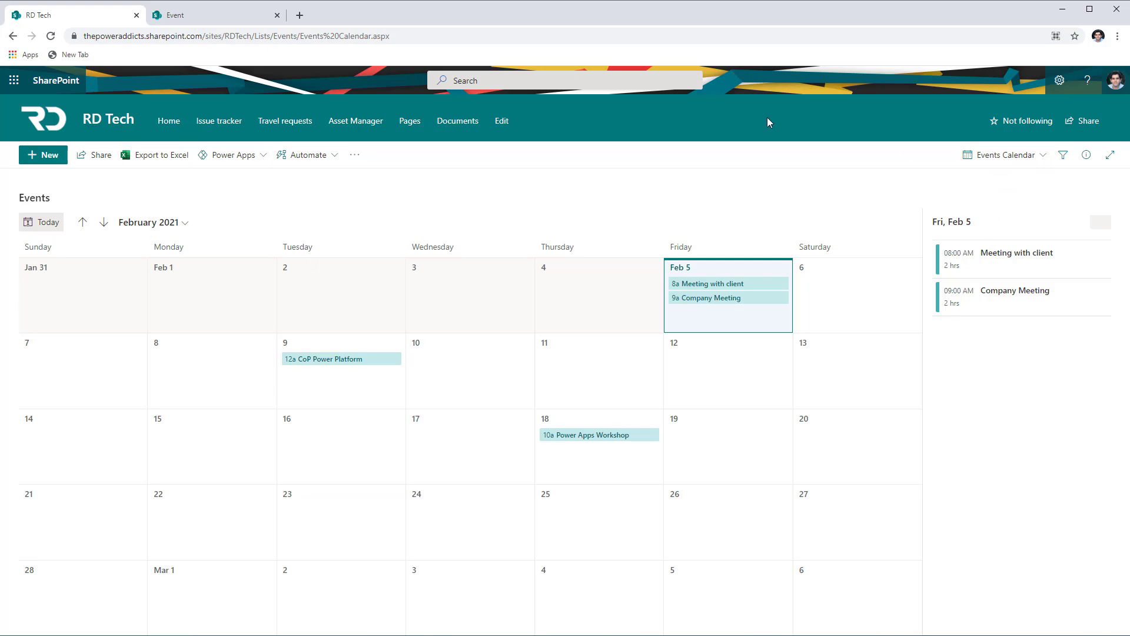
pyautogui.click(169, 120)
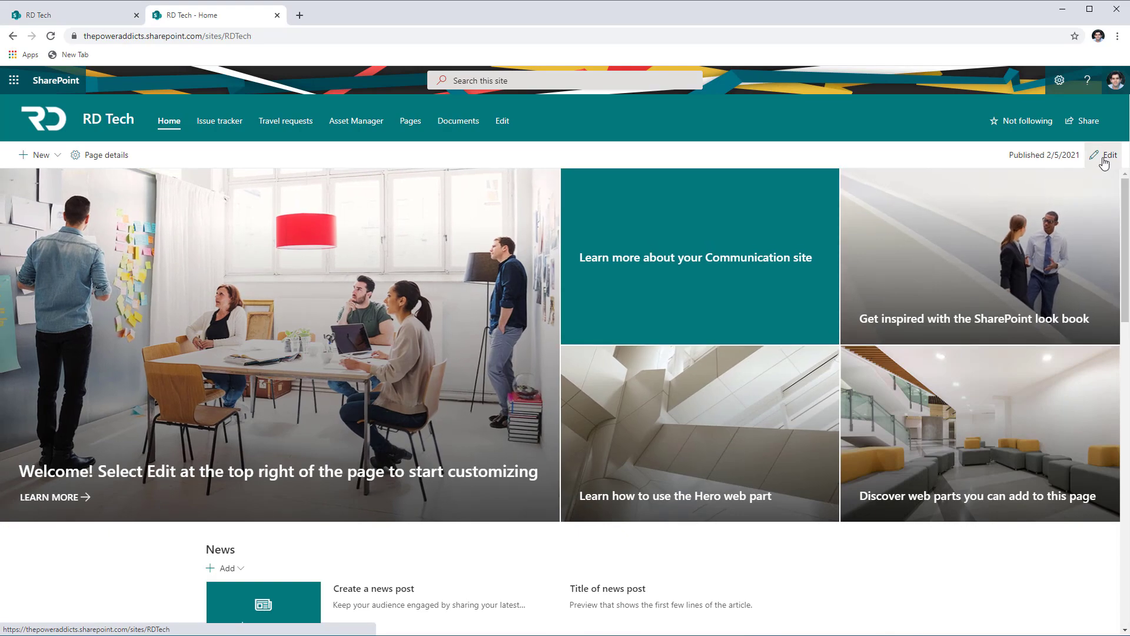
# Step: Edit the home page and add an Embed web part above the News section
pyautogui.click(1104, 156)
pyautogui.scroll(-3, 543, 390)
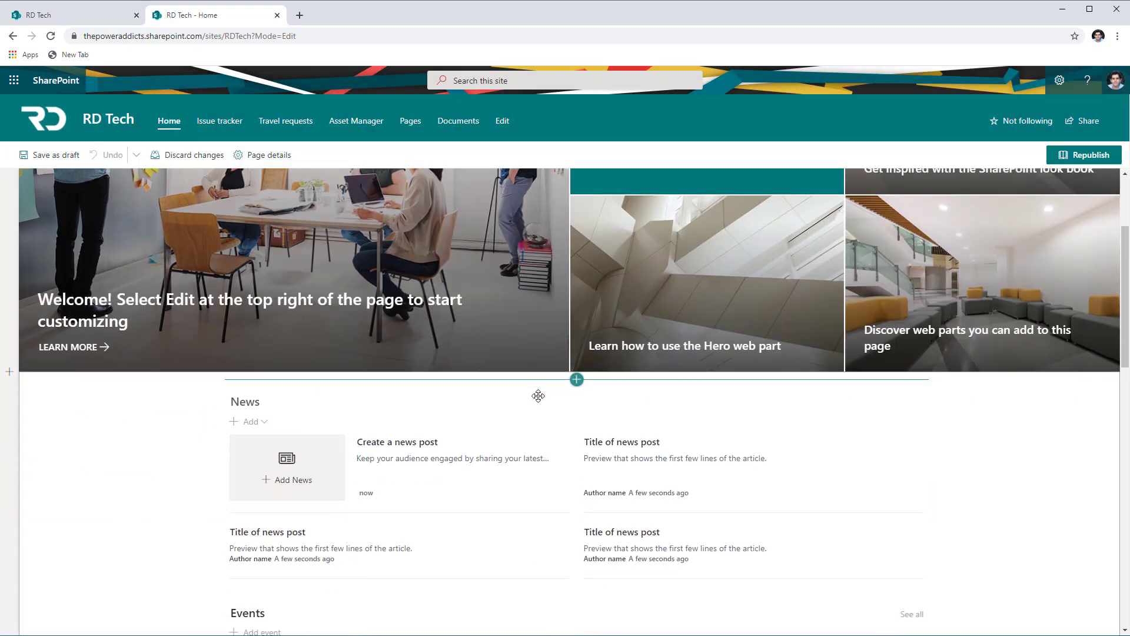
pyautogui.click(577, 379)
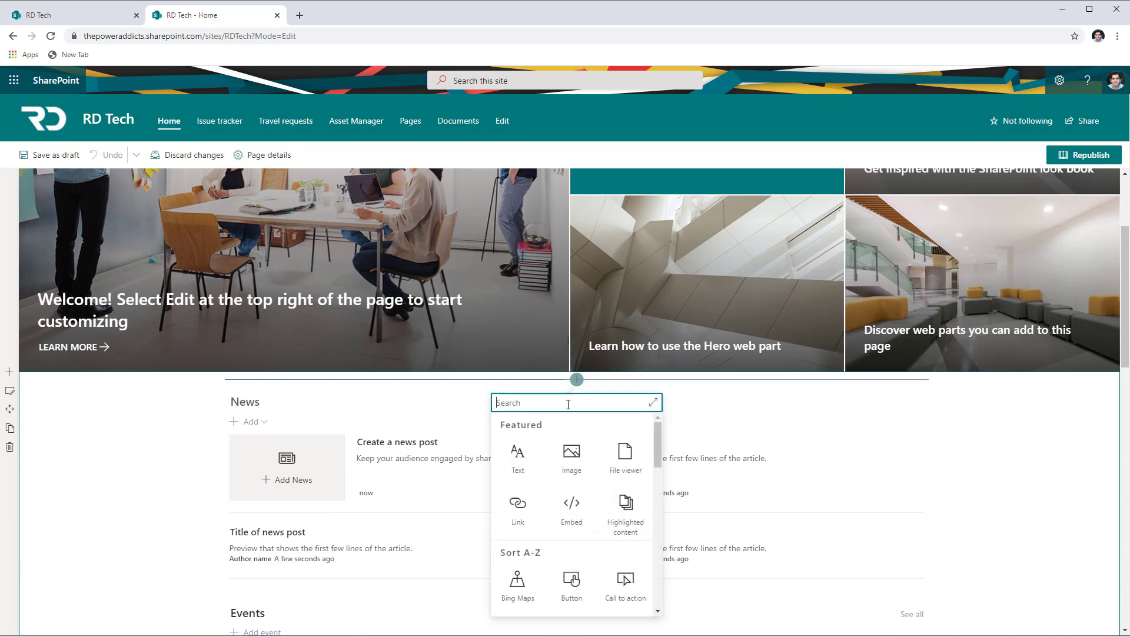
pyautogui.write('embe')
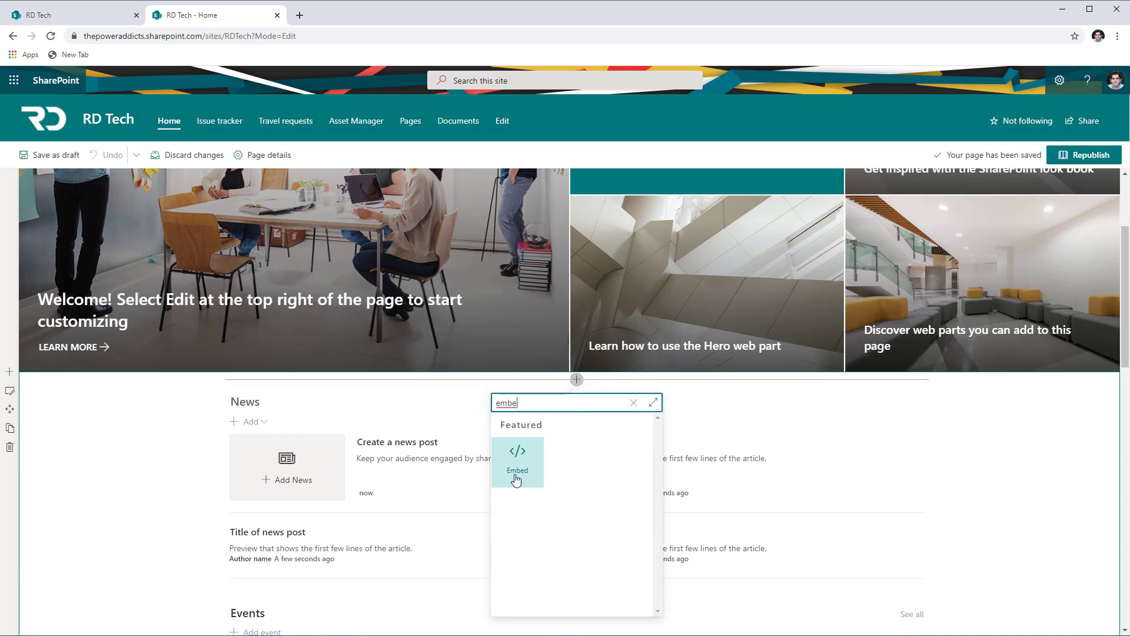
pyautogui.click(517, 478)
# Step: Embed an iframe of the copied calendar URL at 100% height and width, then republish
pyautogui.click(984, 306)
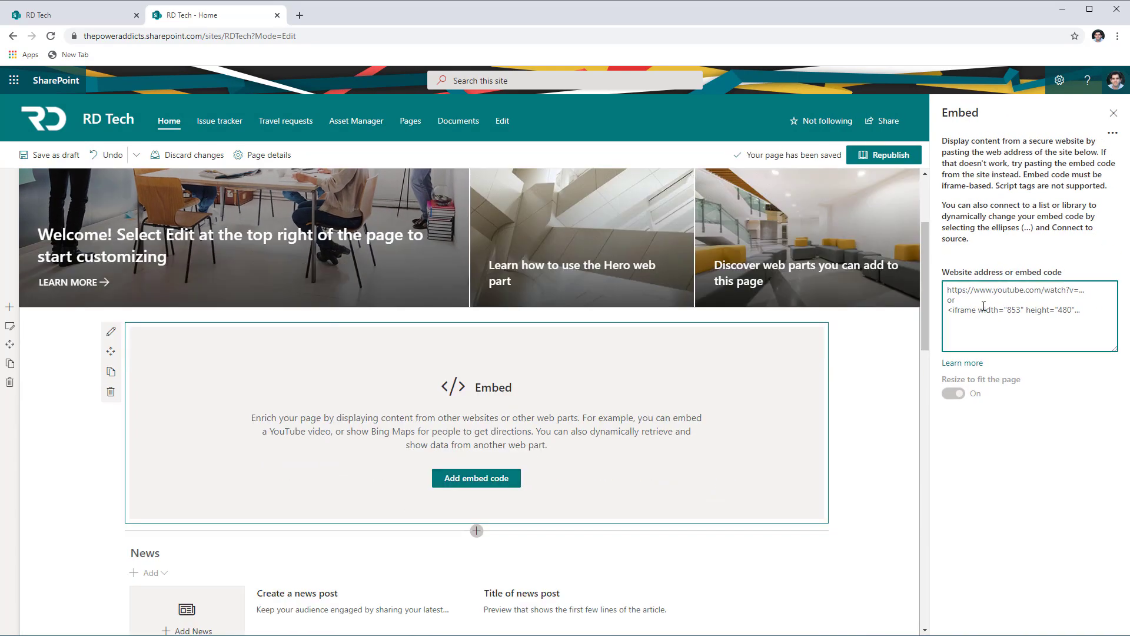
pyautogui.write('<iframe ')
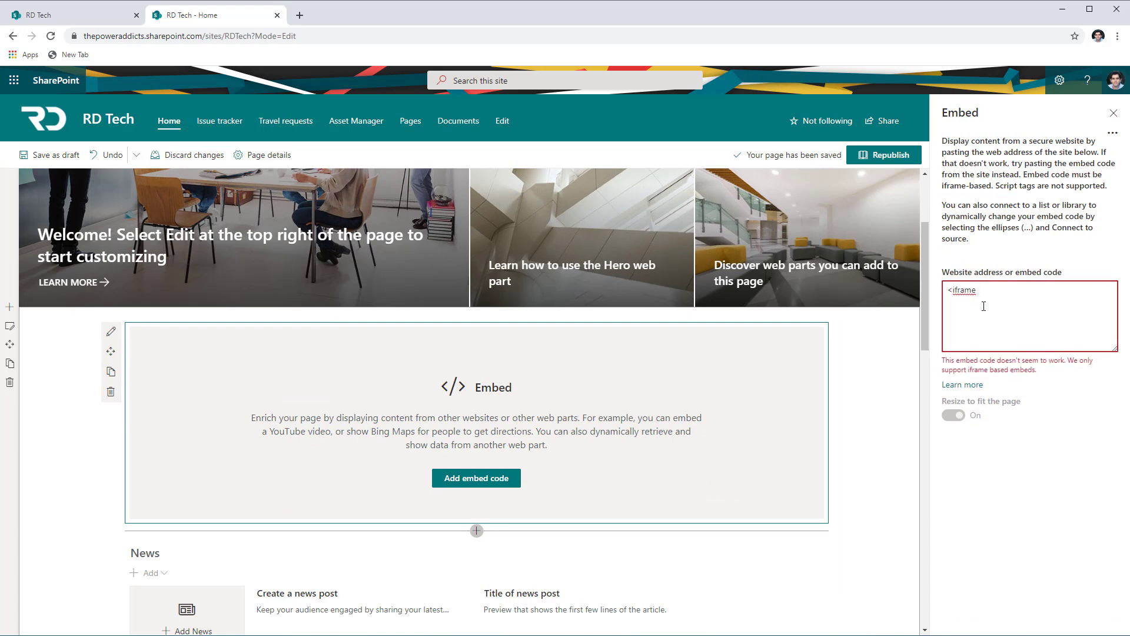
pyautogui.write('src=""')
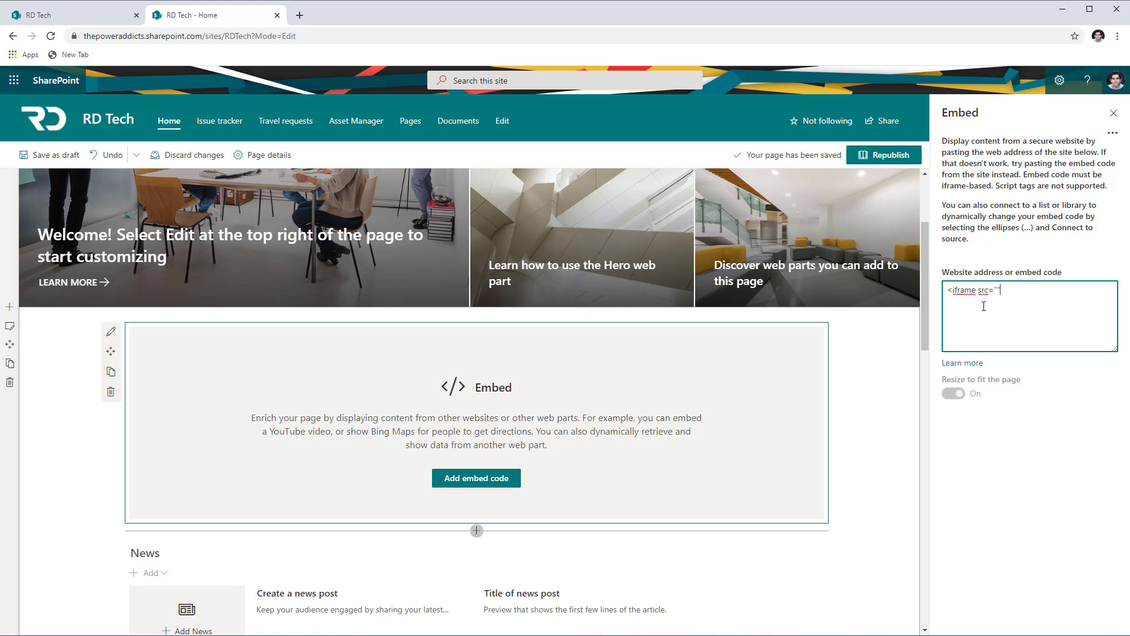
pyautogui.hotkey('ctrl', 'v')
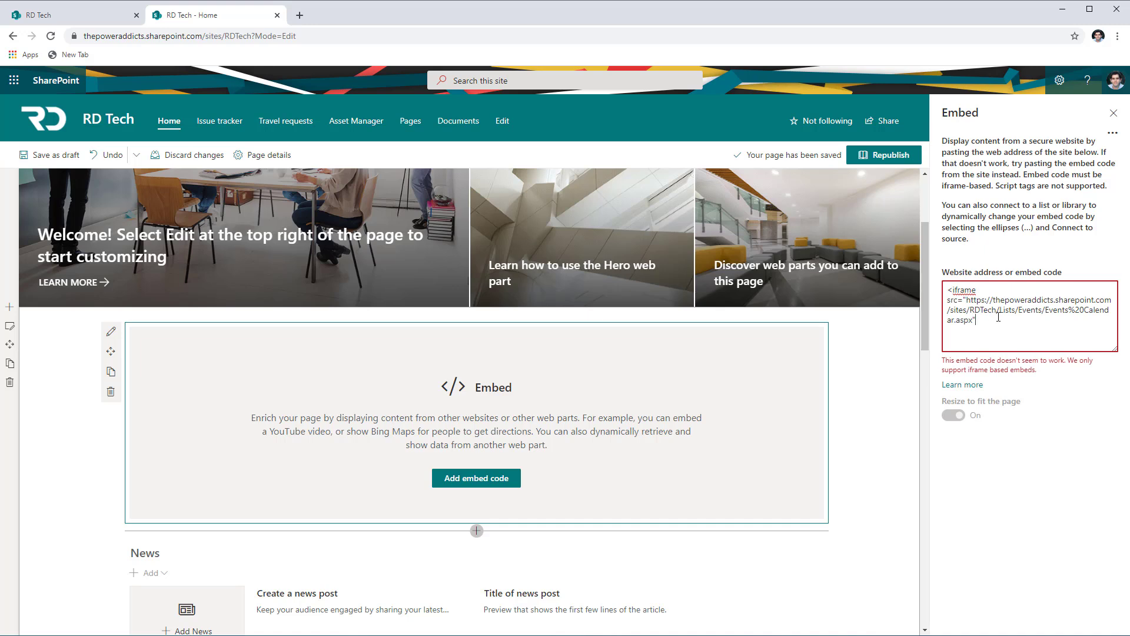
pyautogui.write('height="100%"')
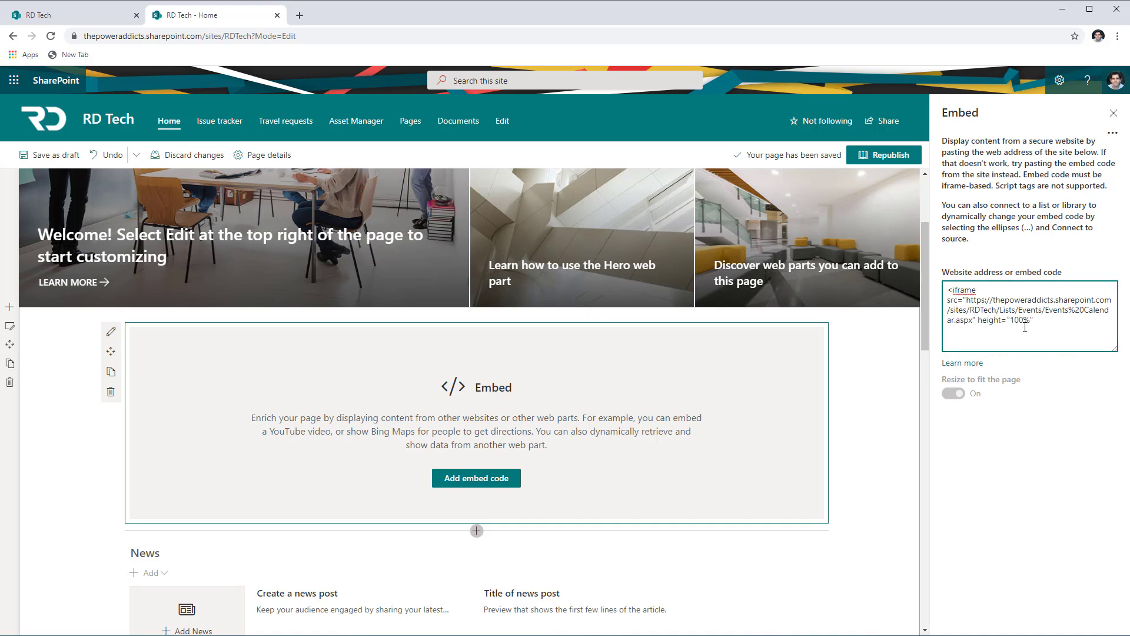
pyautogui.write(' width="100%"/>')
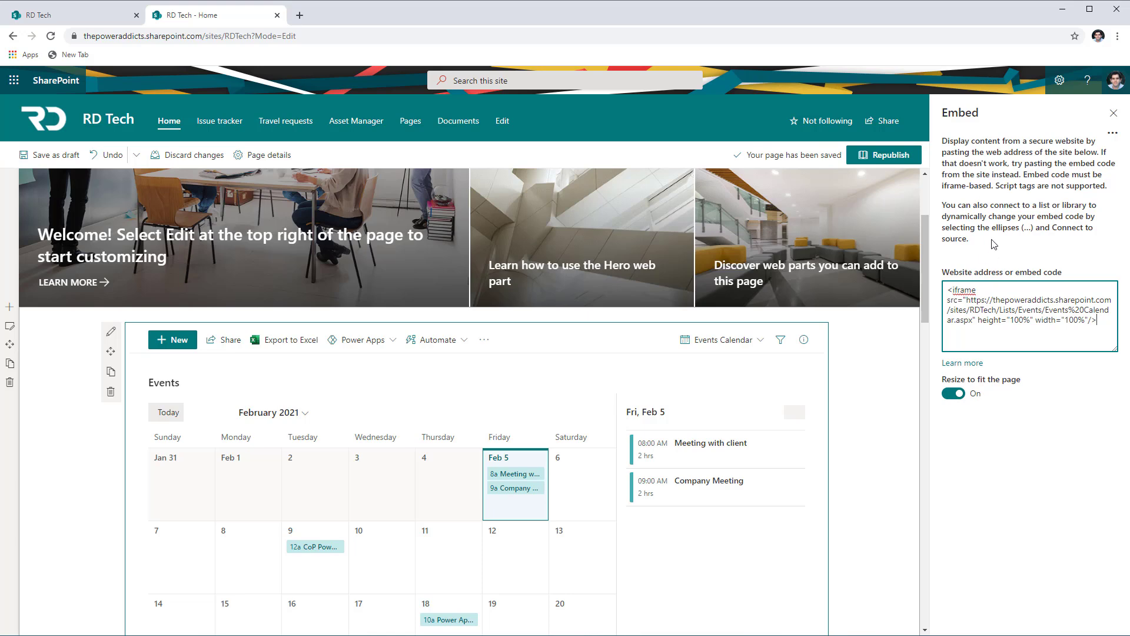
pyautogui.click(884, 164)
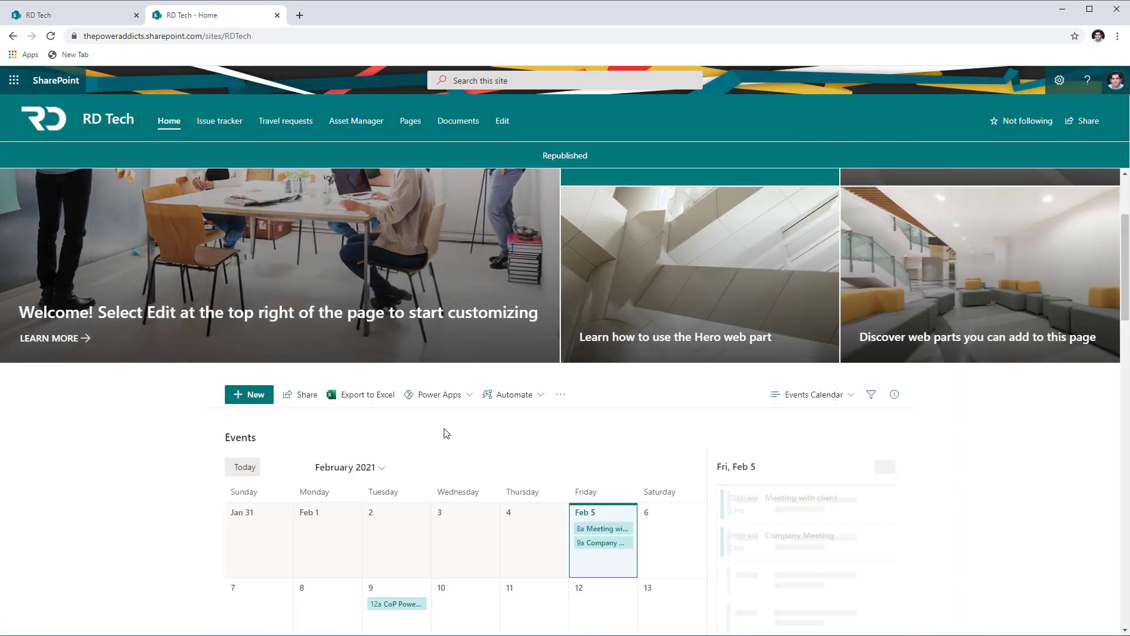
# Step: Collapse the Fri Feb 5 day-details pane so the embedded calendar's month grid fills the width
pyautogui.scroll(-3, 447, 431)
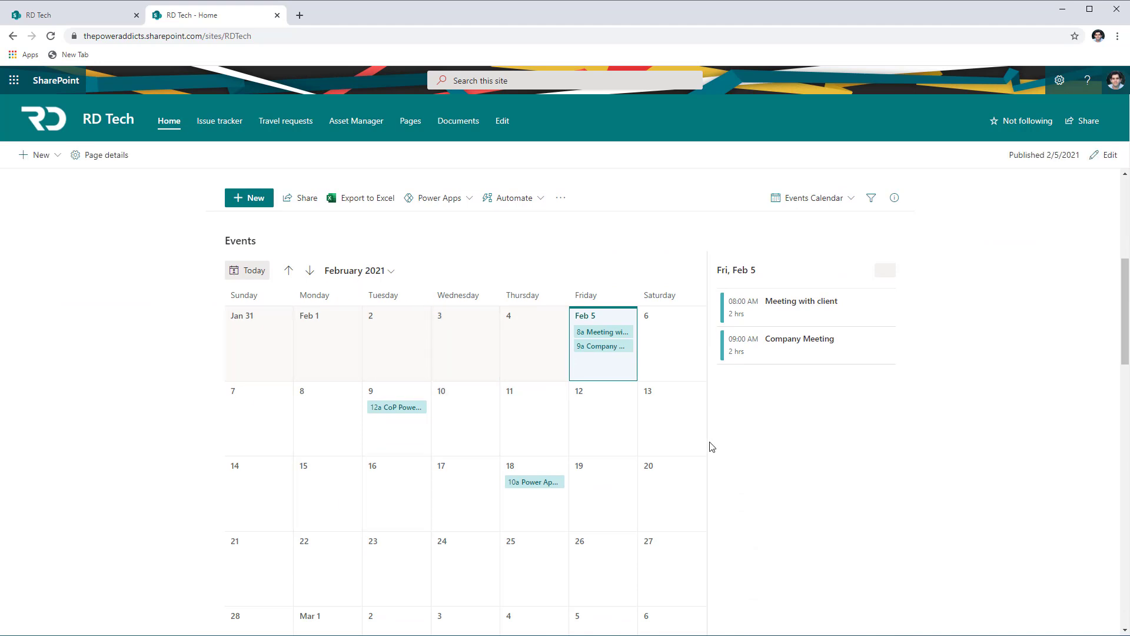
pyautogui.scroll(-2, 710, 448)
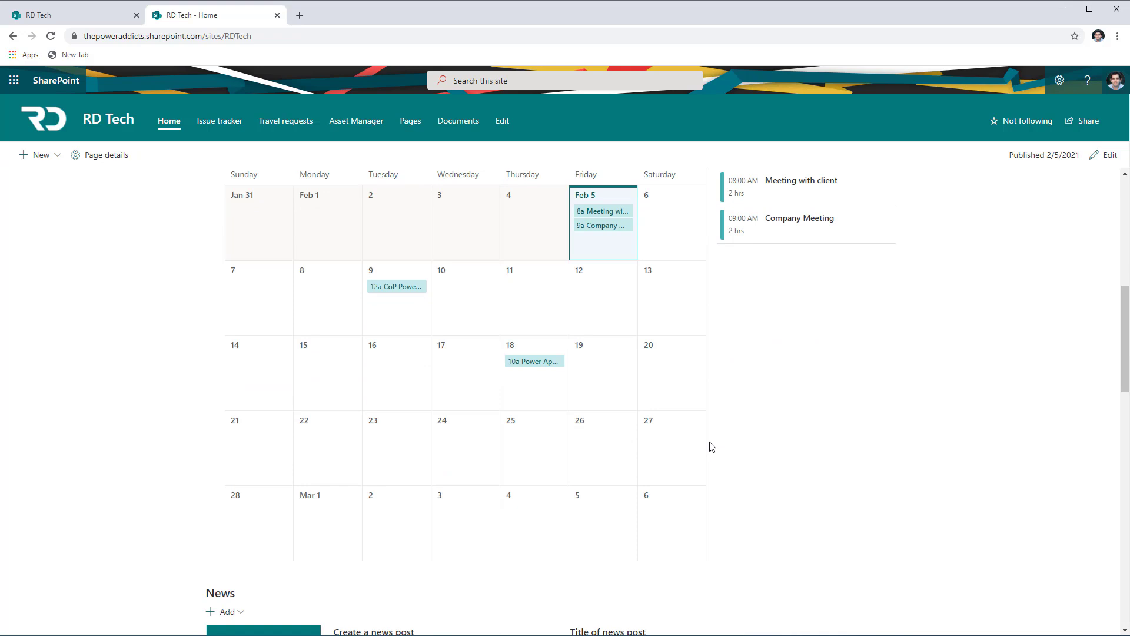
pyautogui.scroll(2, 709, 446)
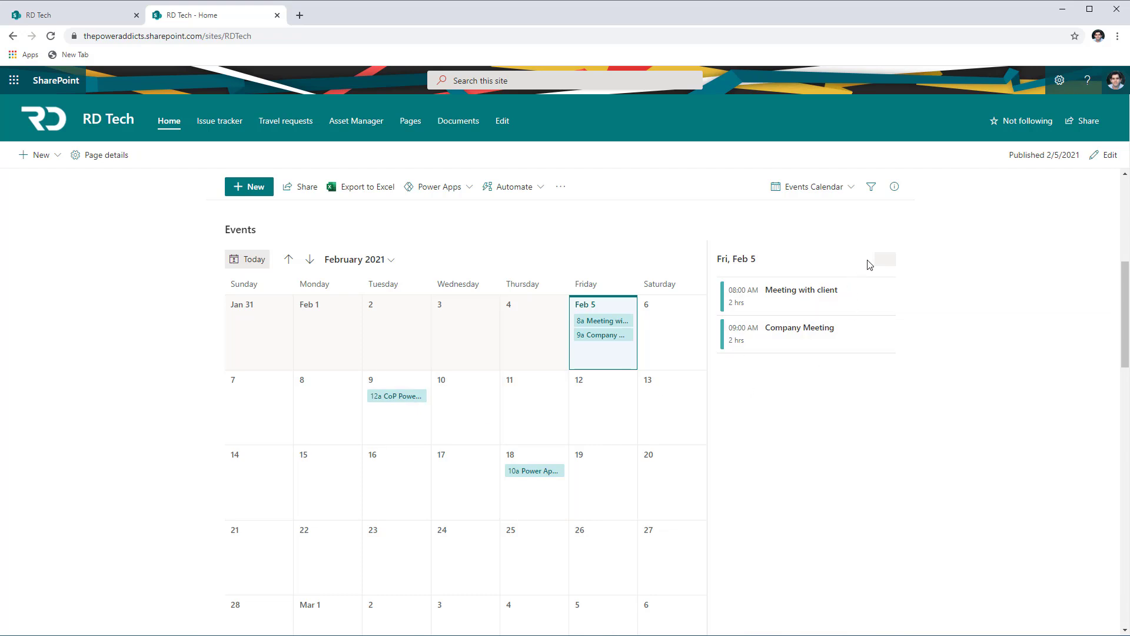
pyautogui.click(885, 259)
pyautogui.click(886, 263)
pyautogui.click(885, 260)
pyautogui.click(888, 265)
pyautogui.click(889, 266)
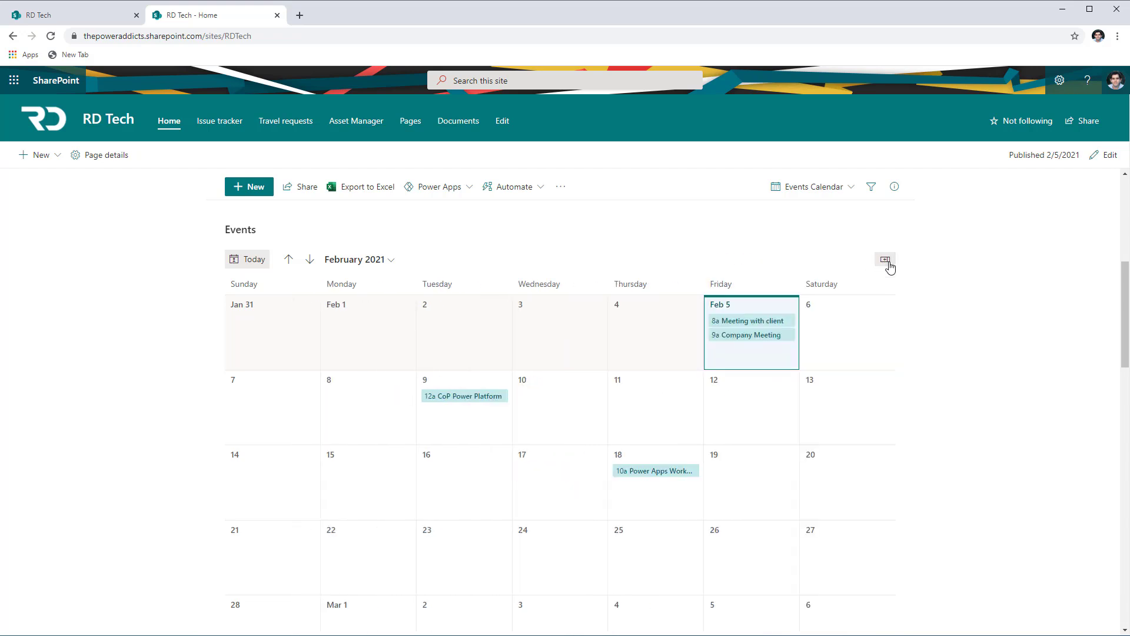
pyautogui.scroll(3, 542, 470)
pyautogui.scroll(-3, 542, 470)
# Step: Add a new Feb 5 'Lunch with team' event and set its Category to Birthday
pyautogui.click(622, 297)
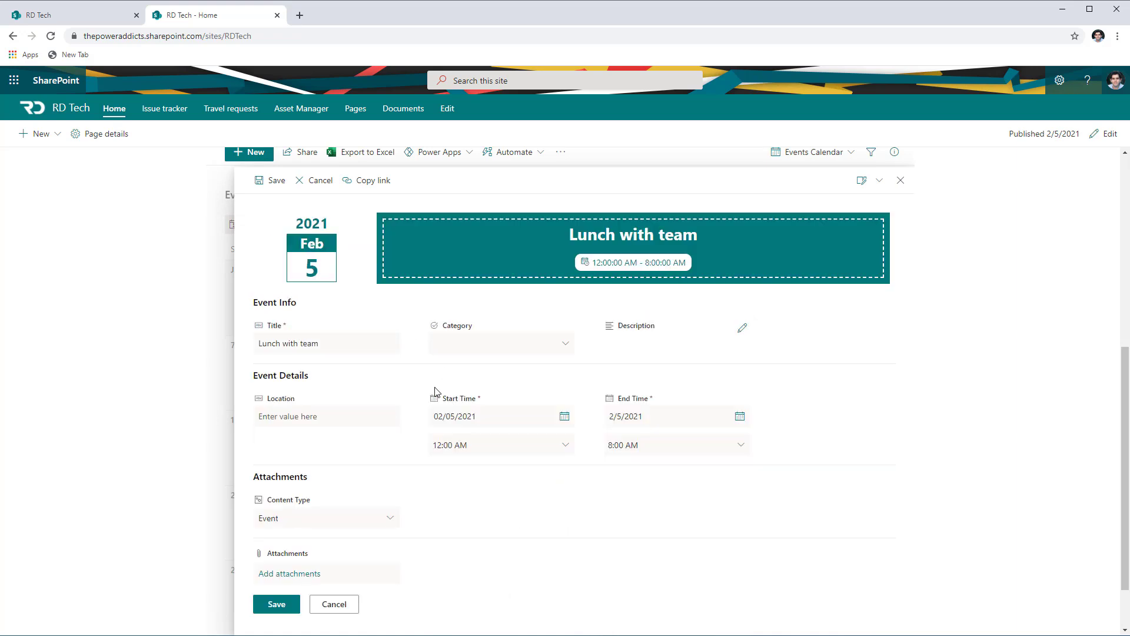
pyautogui.click(563, 347)
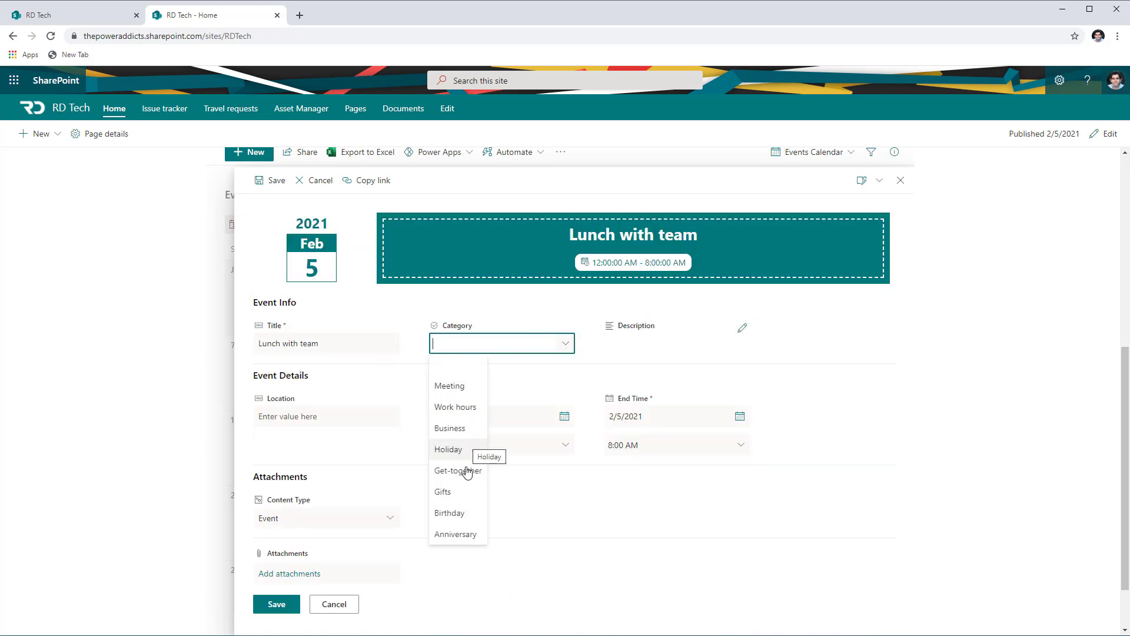
pyautogui.click(466, 514)
pyautogui.click(839, 398)
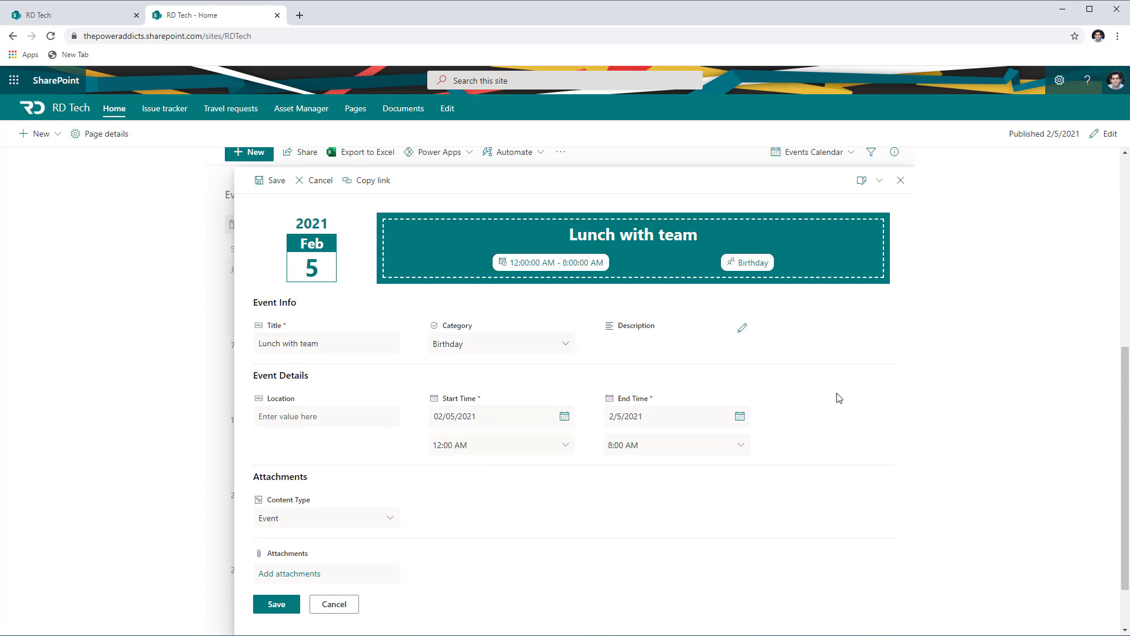